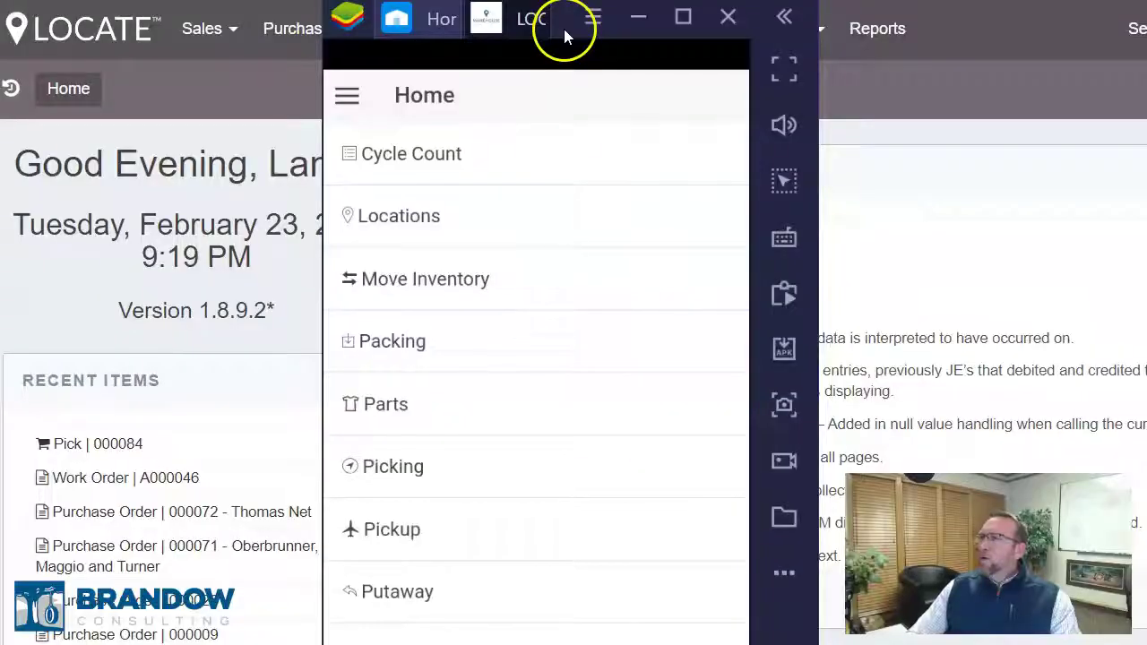
Step: Leave the mobile emulator for the LOCATE web app and open the Receiving page from Operations
left_click_drag(564, 29, 563, 41)
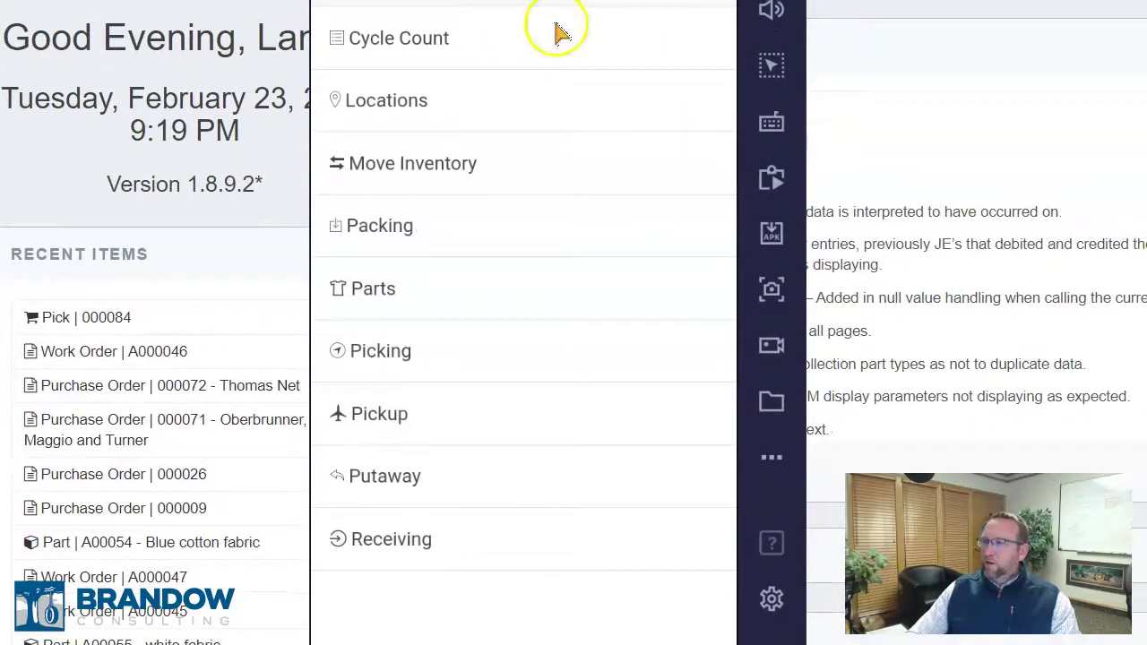
left_click(359, 2)
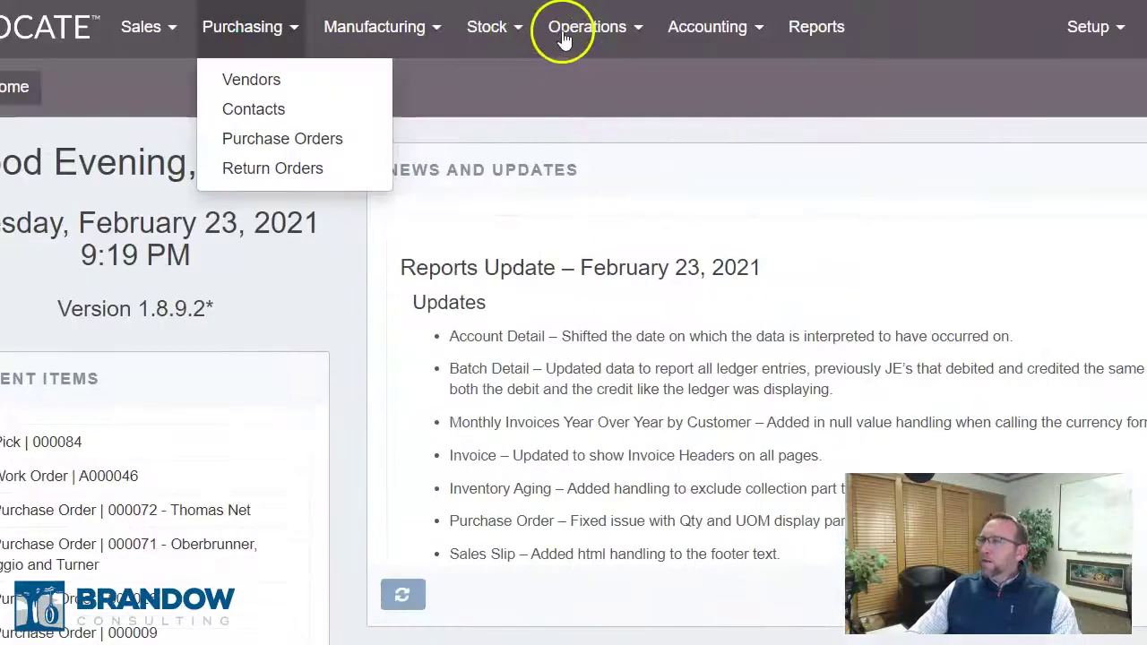
left_click(560, 32)
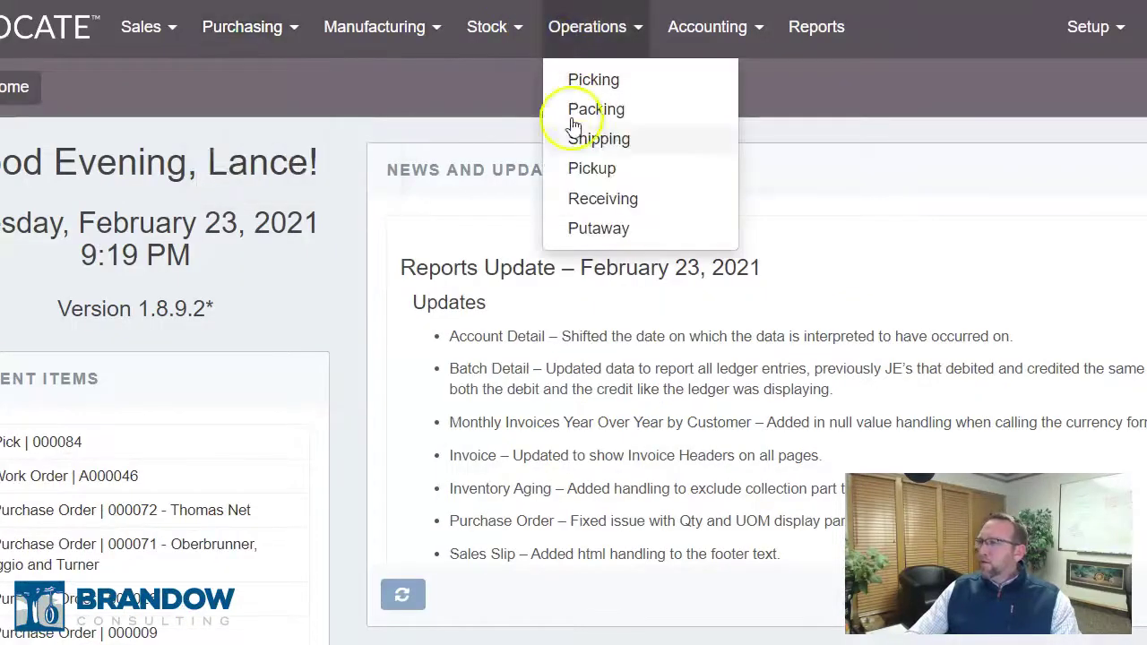
left_click(594, 201)
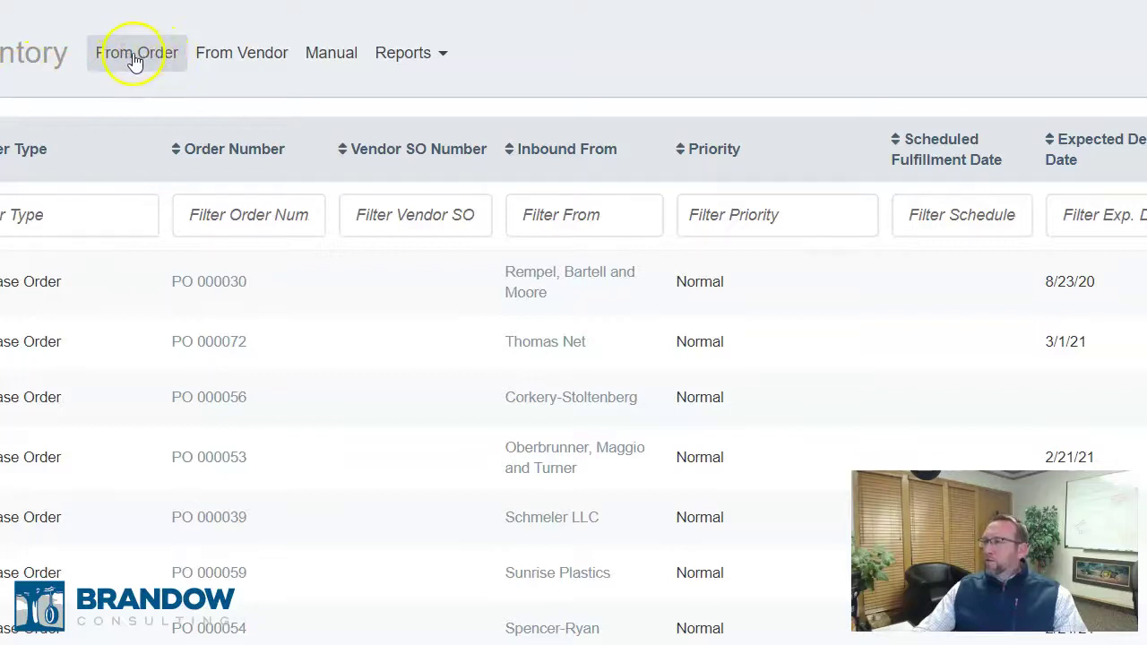
Step: Compare the inbound inventory grouped by vendor, listed for manual selection, and grouped by order
left_click(240, 52)
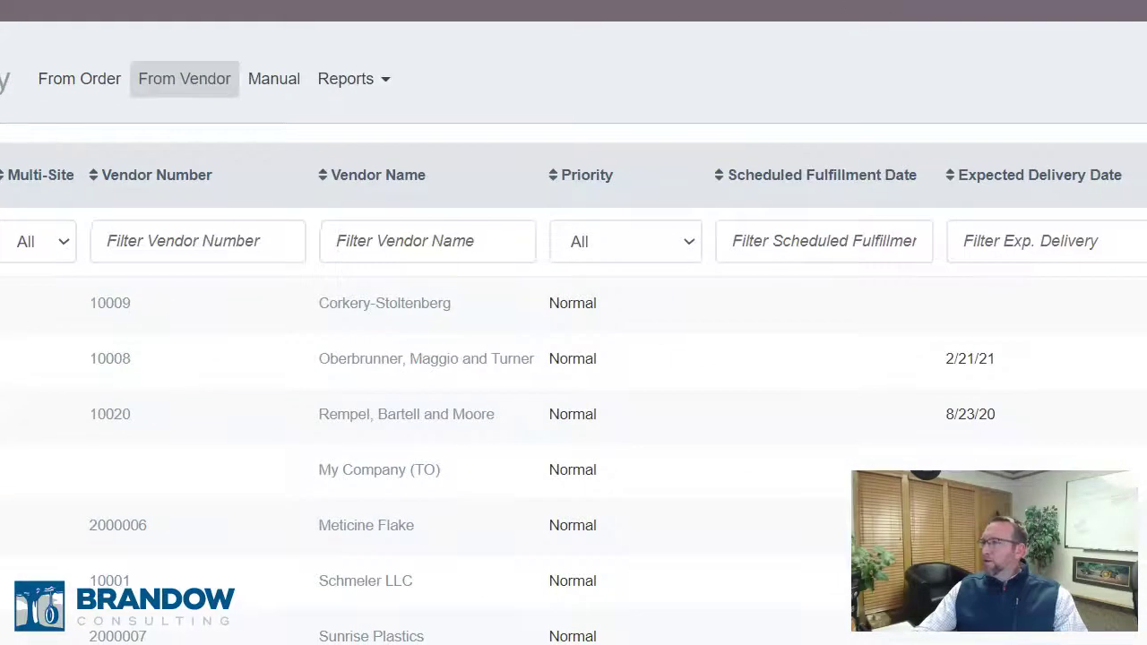
left_click(600, 179)
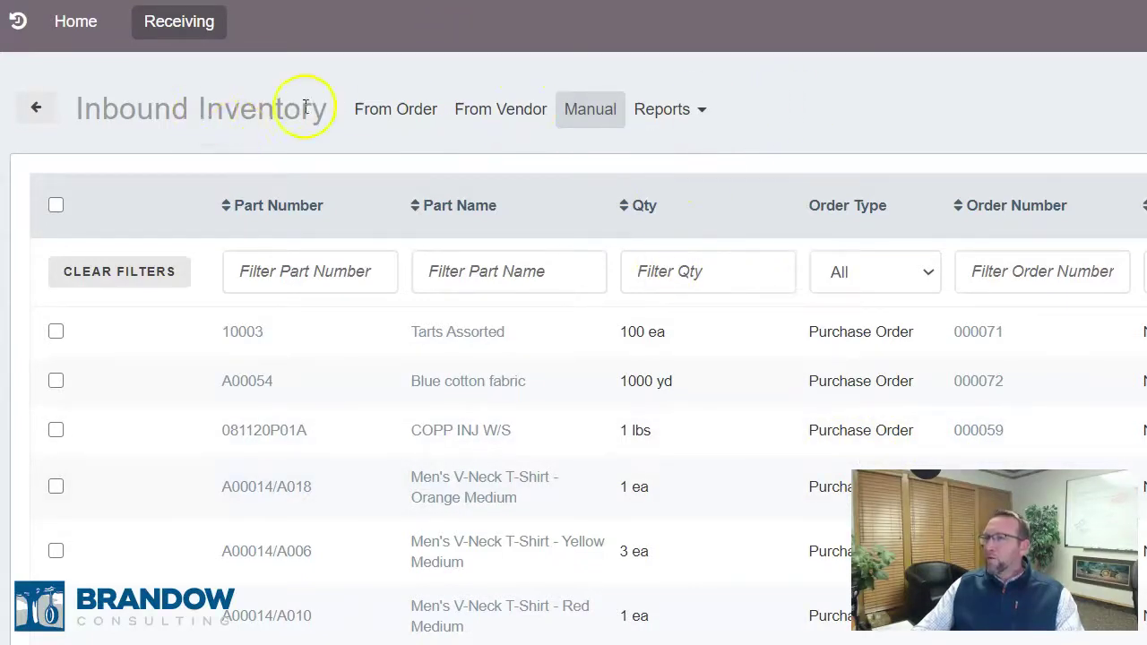
left_click(366, 110)
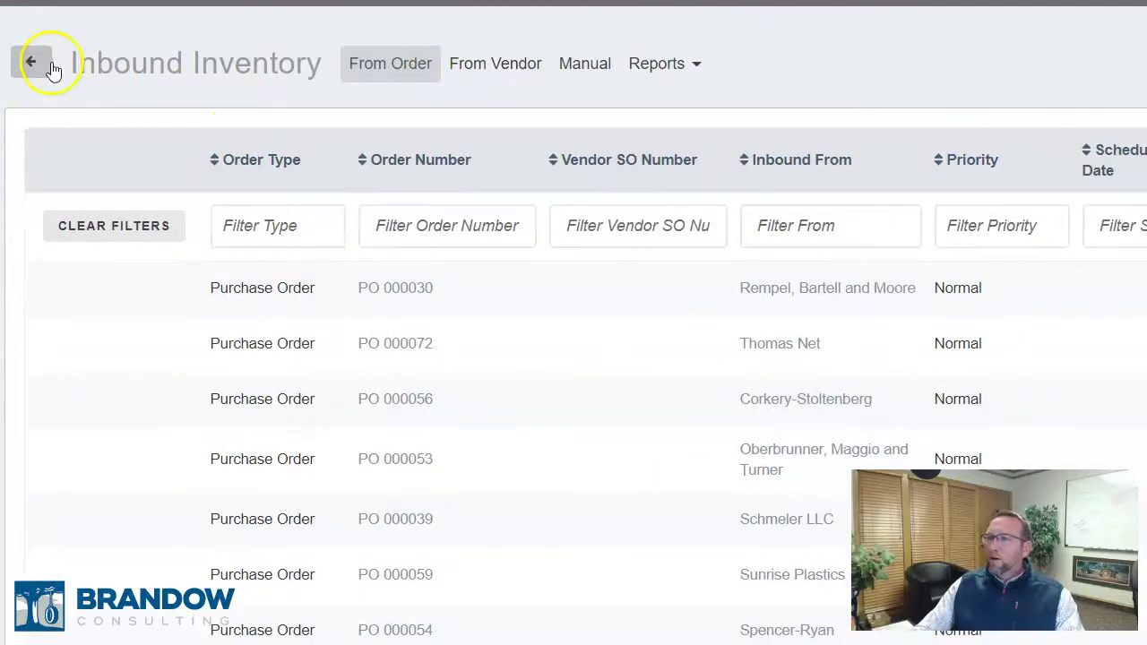
Step: Return to the receipts list and look through the existing receipts with their origins, orders and sites
left_click(34, 65)
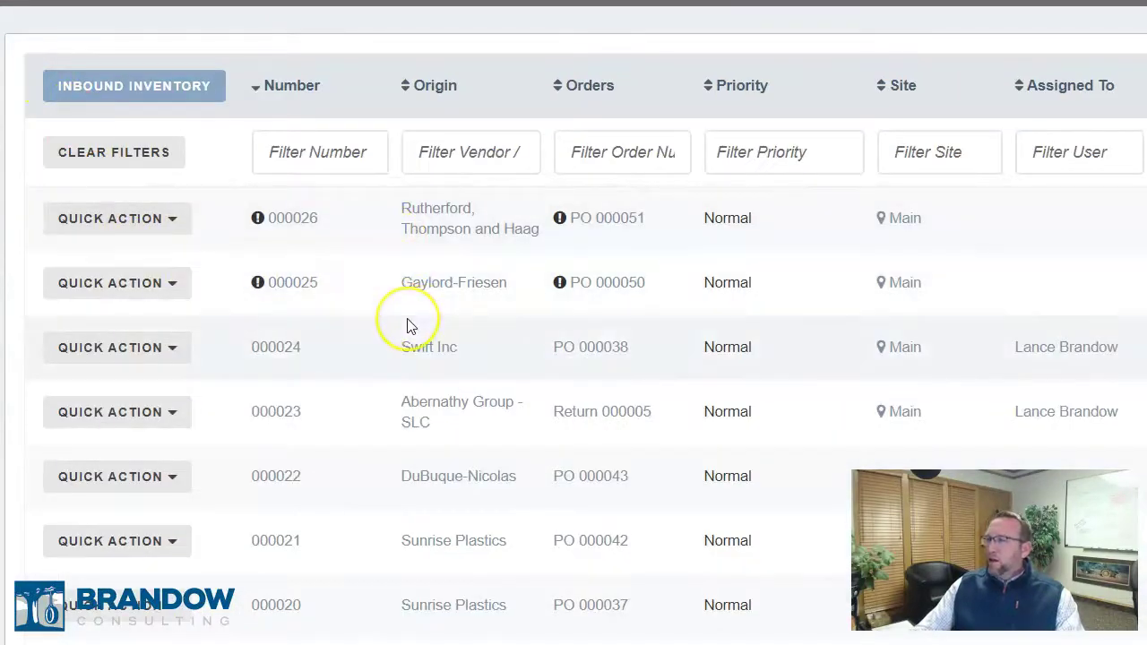
scroll(410, 325, "down", 1)
scroll(409, 325, "down", 5)
scroll(410, 325, "up", 5)
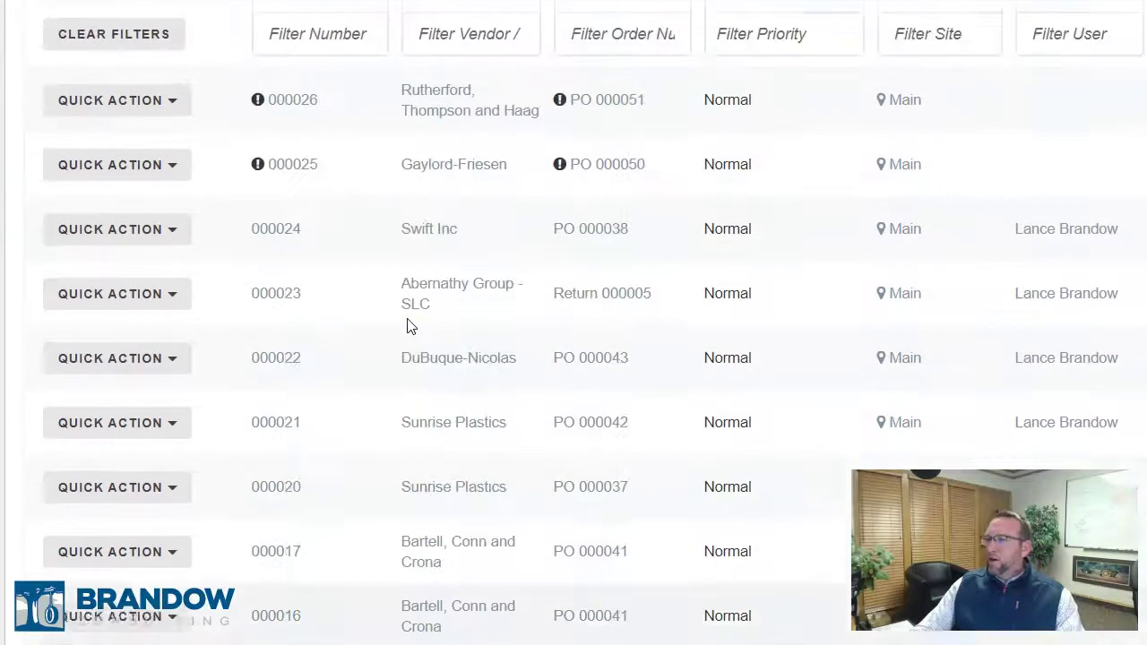
left_click(416, 306)
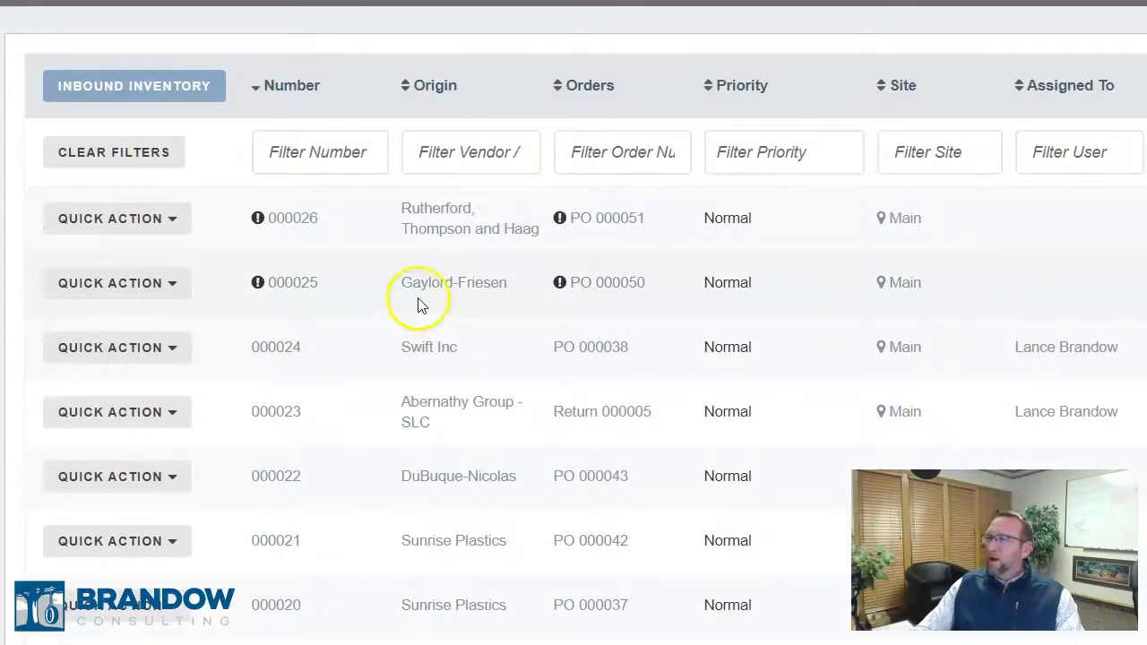
scroll(439, 252, "down", 5)
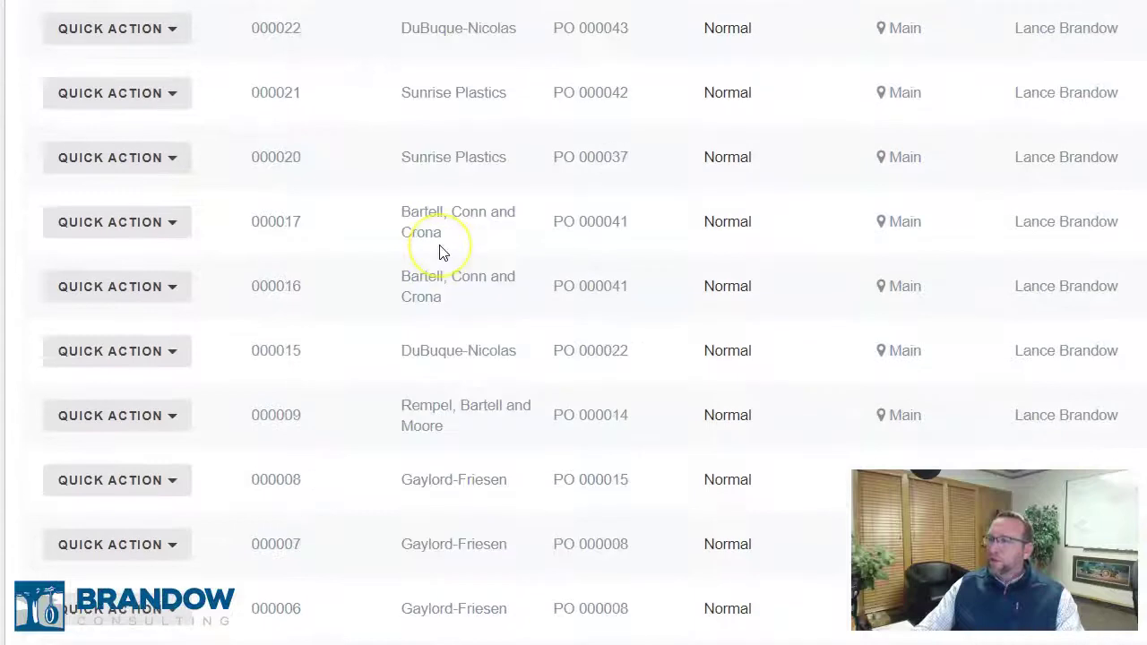
scroll(439, 251, "down", 2)
scroll(439, 252, "up", 7)
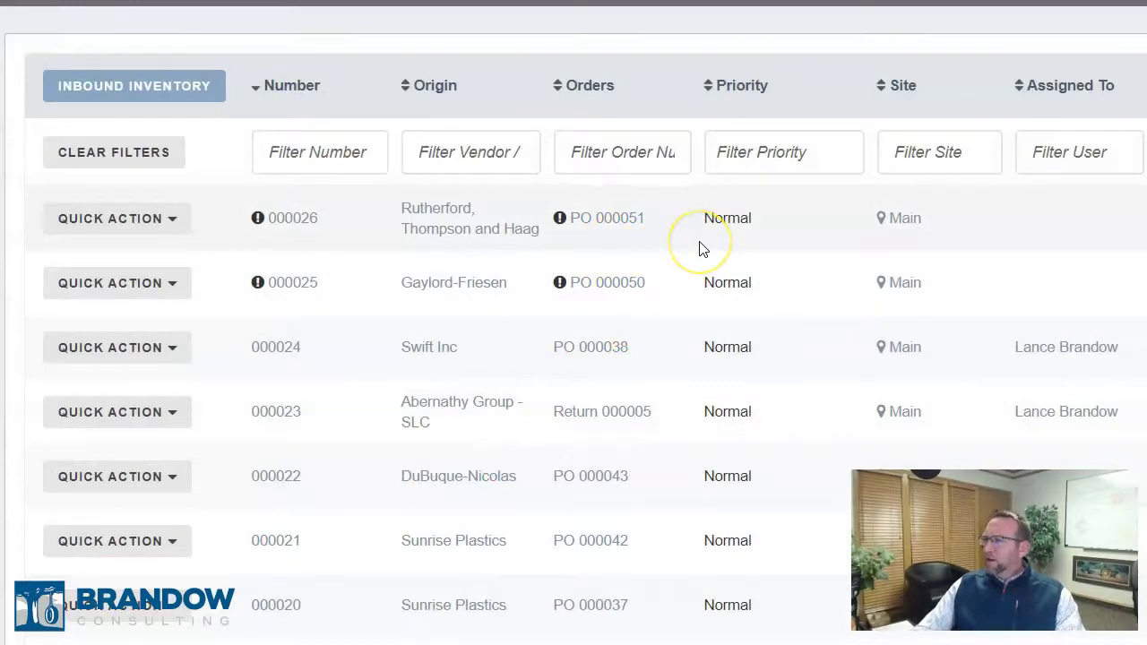
Step: Alternate between the inbound inventory and the receipts list to compare them, finishing on the receipts list
left_click(112, 96)
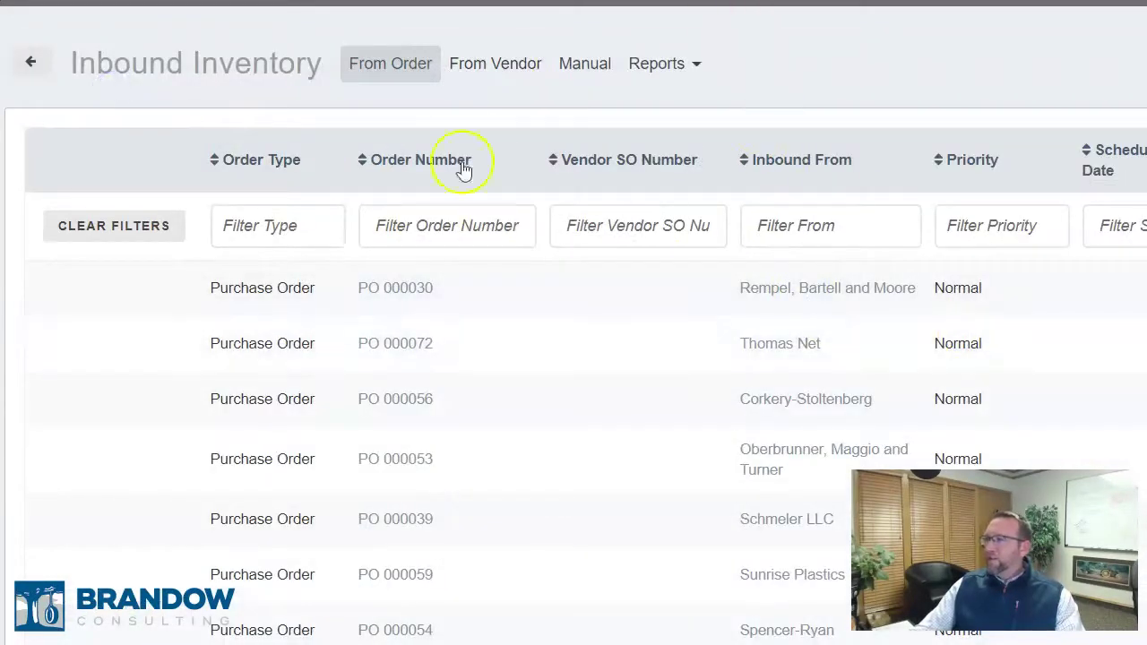
left_click(32, 68)
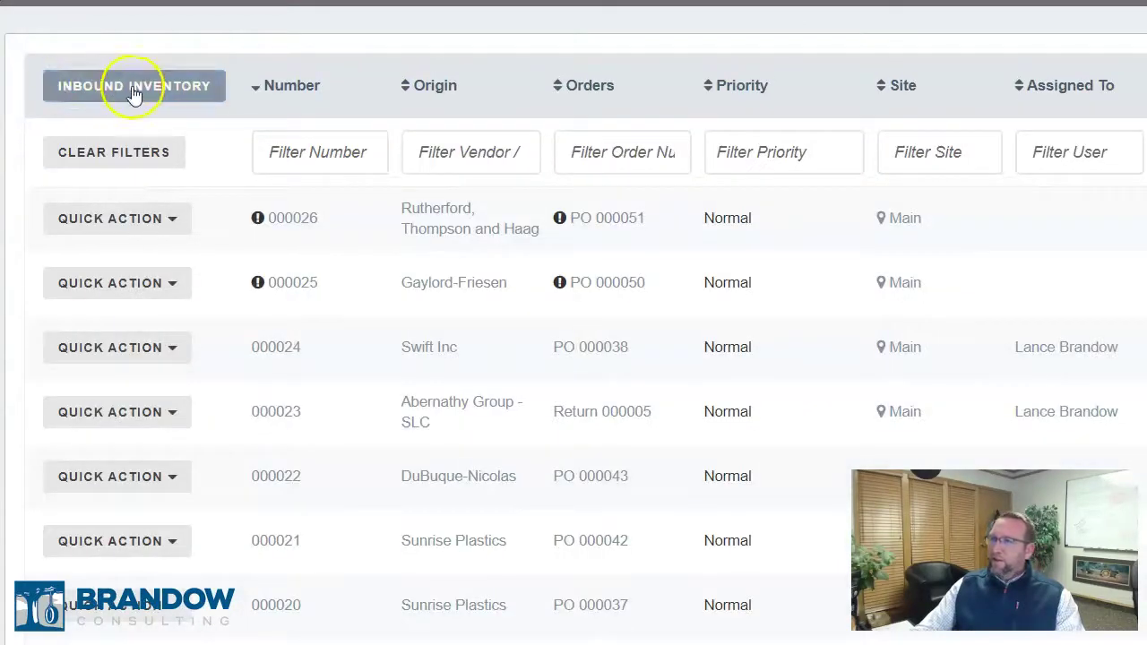
left_click(133, 93)
left_click(34, 63)
left_click(141, 86)
left_click(34, 67)
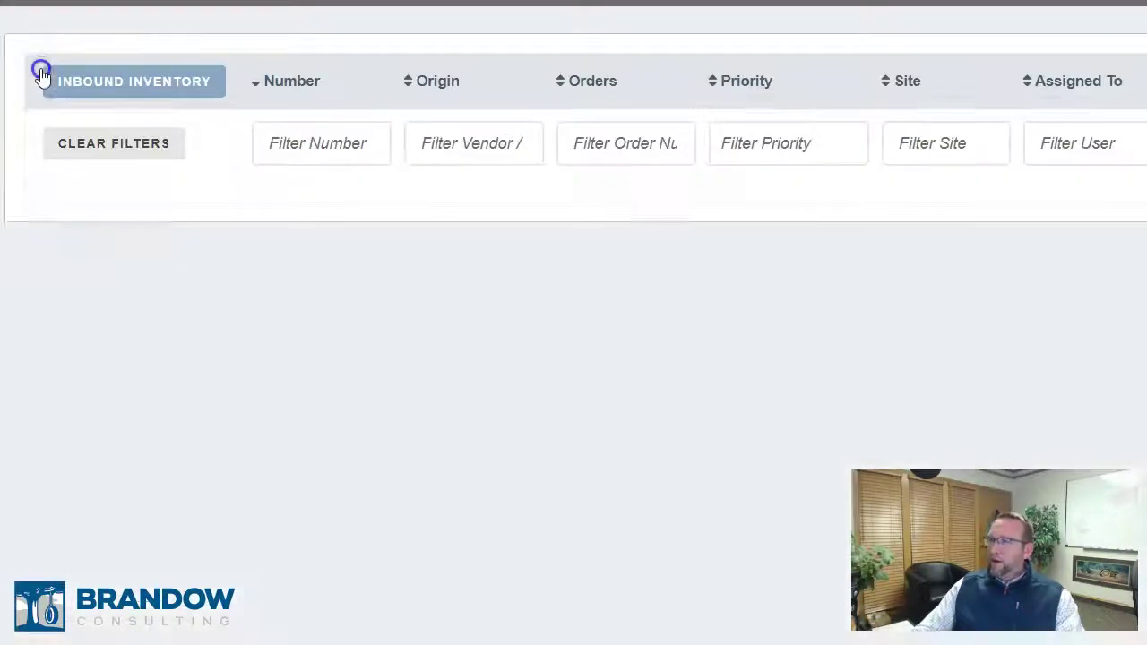
left_click(137, 83)
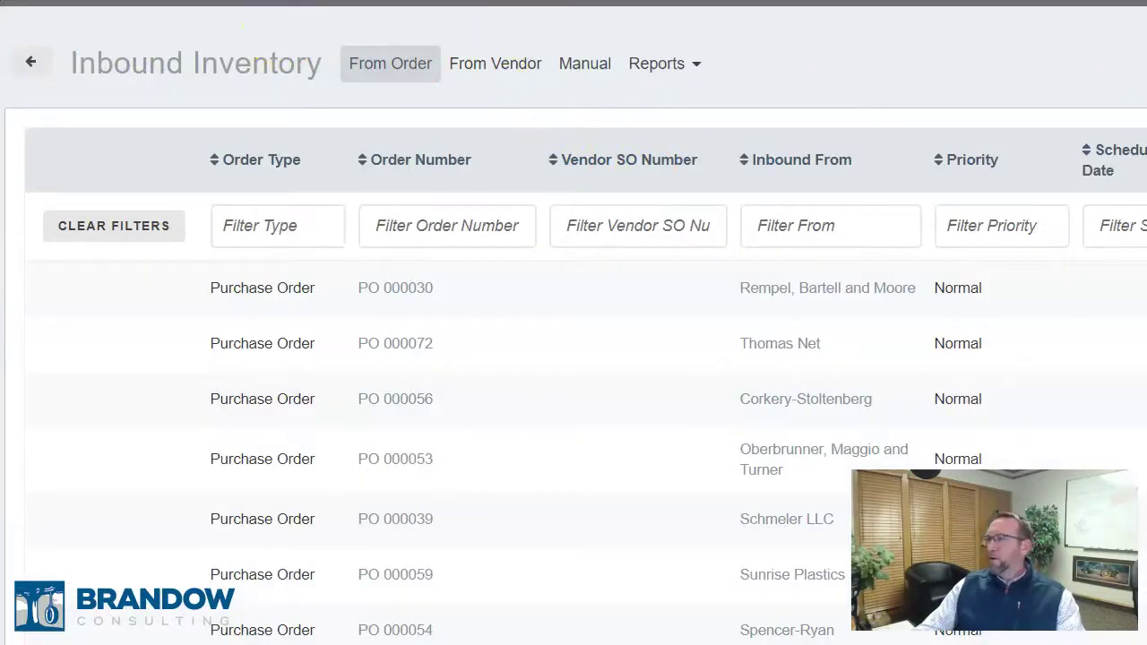
left_click(34, 60)
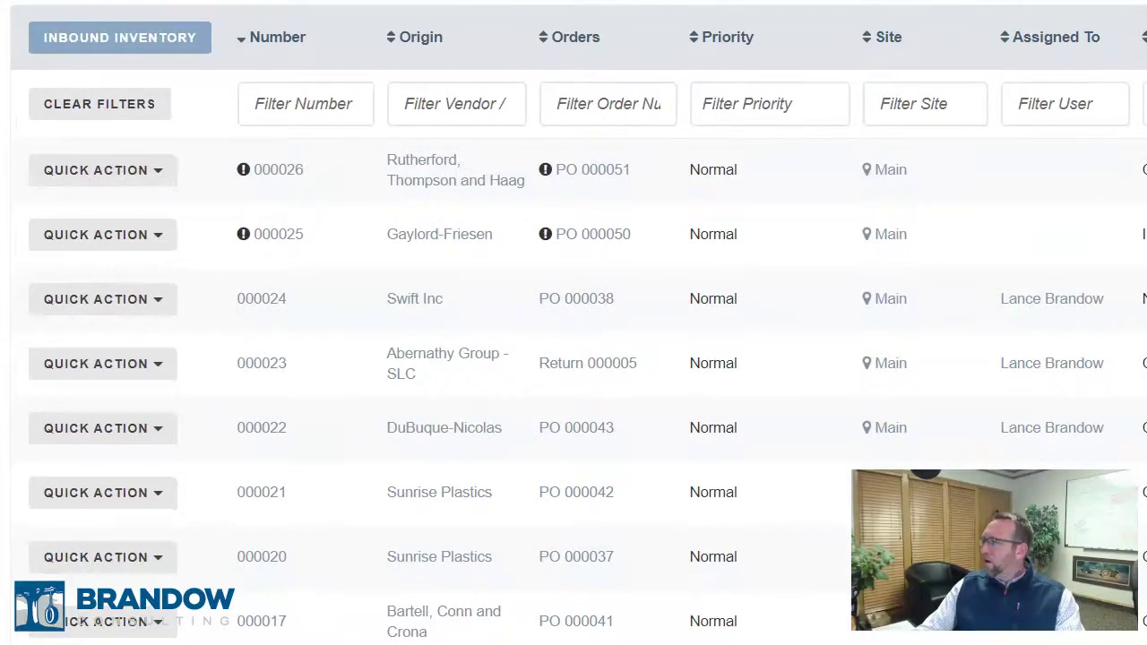
Step: Filter the receipts list to the statuses Not Started and In Progress
scroll(574, 322, "down", 5)
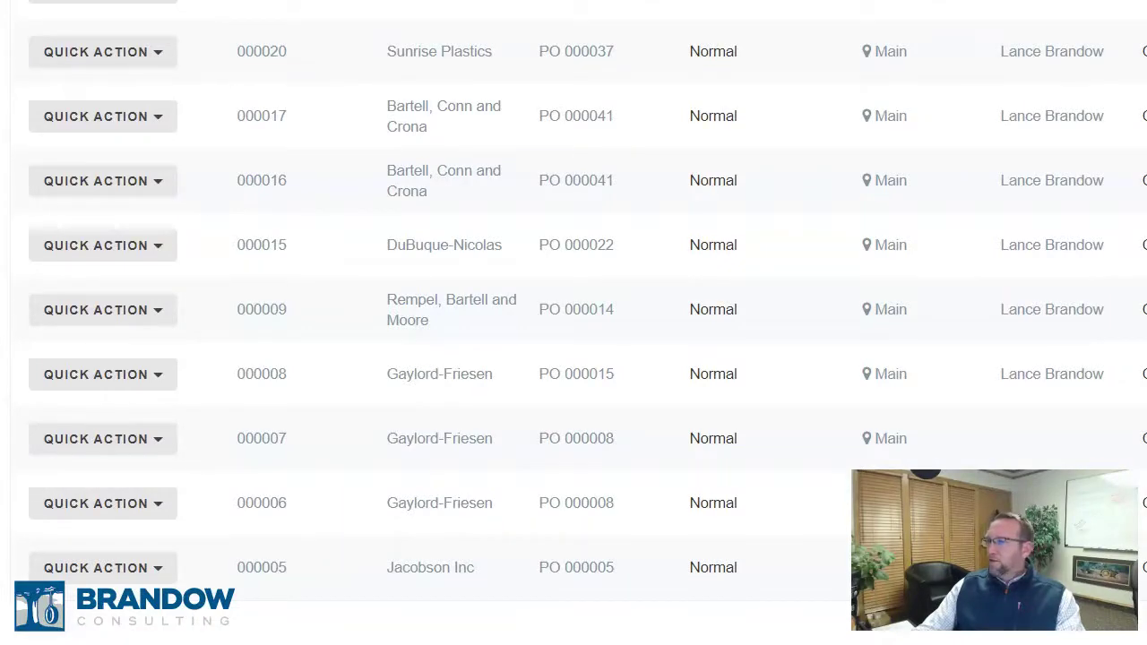
scroll(1075, 59, "up", 5)
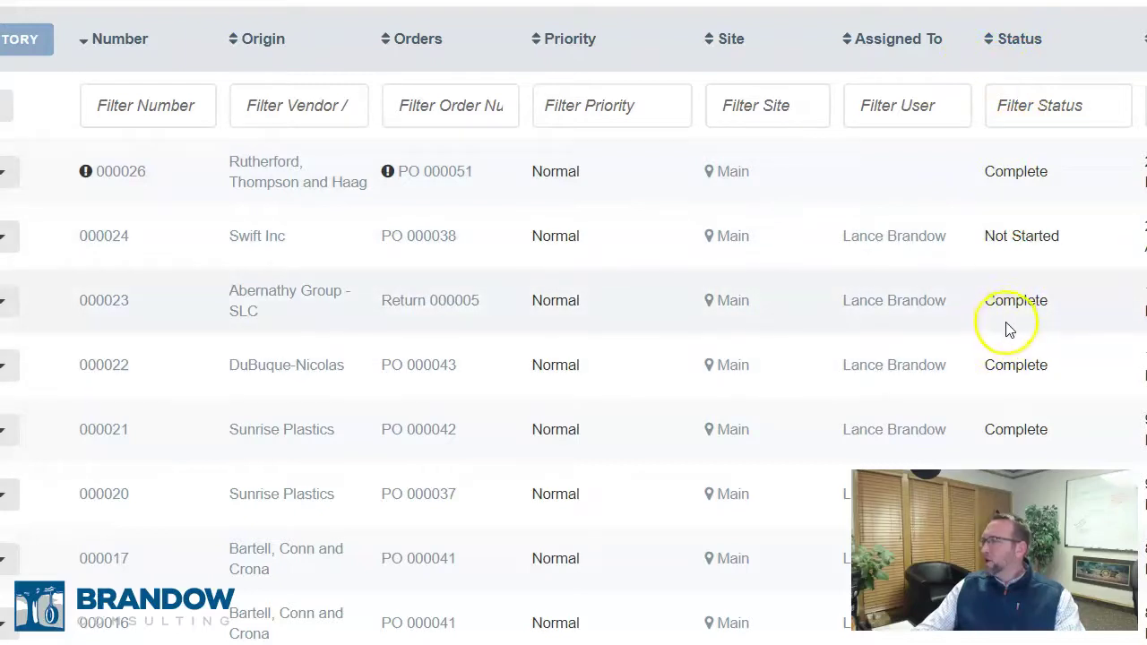
left_click(1026, 100)
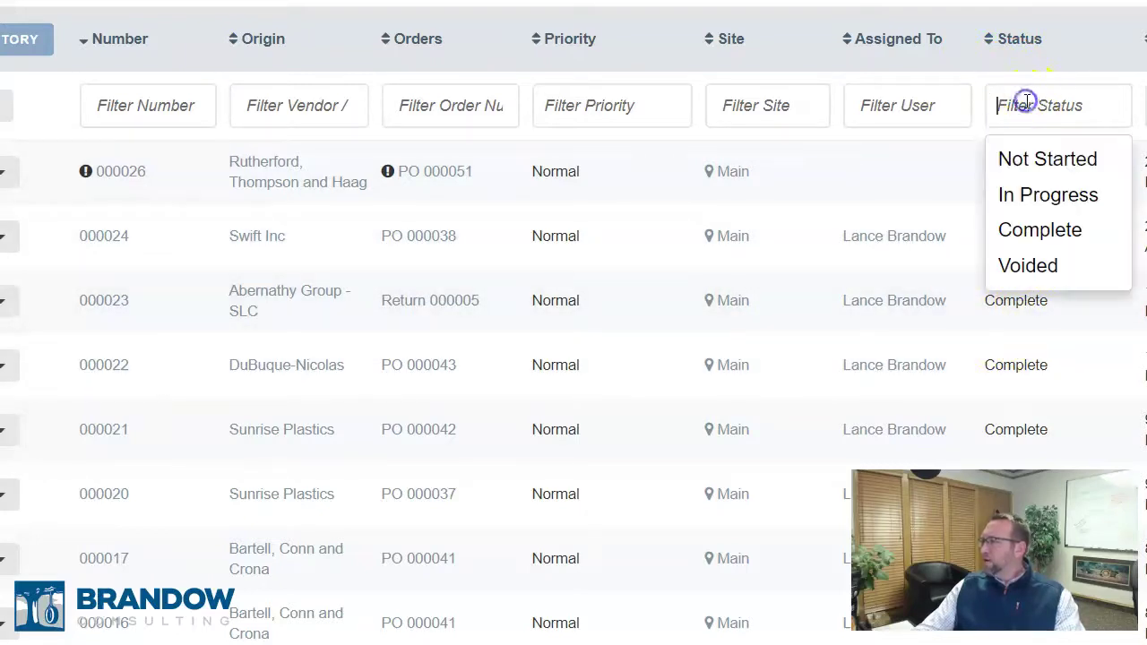
left_click(1029, 163)
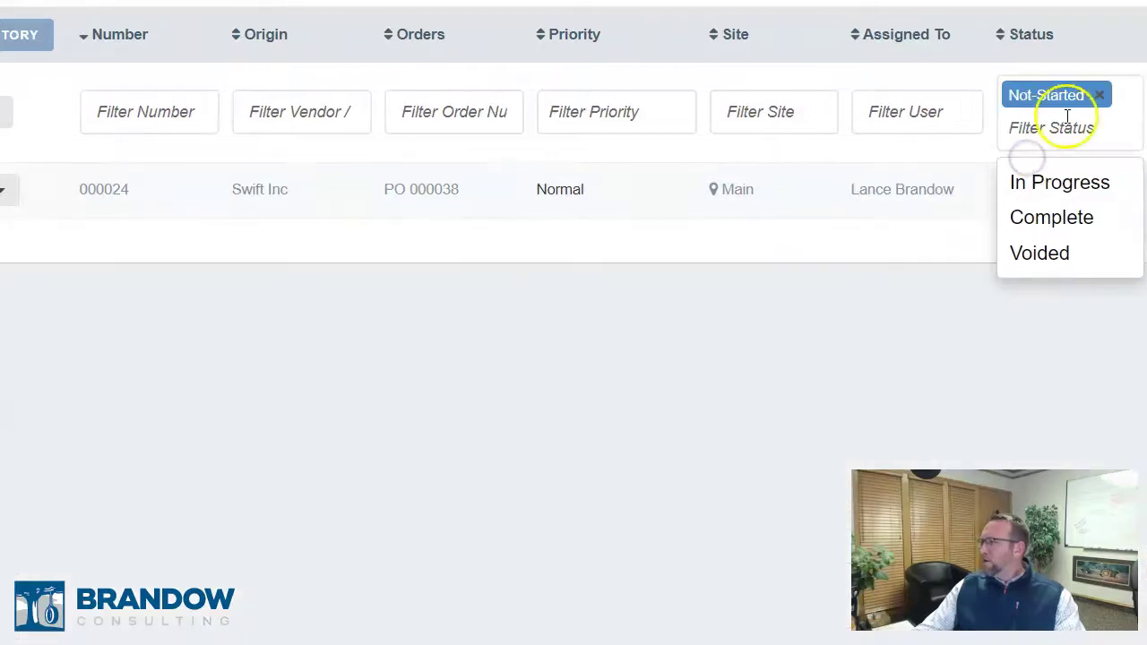
left_click(1049, 182)
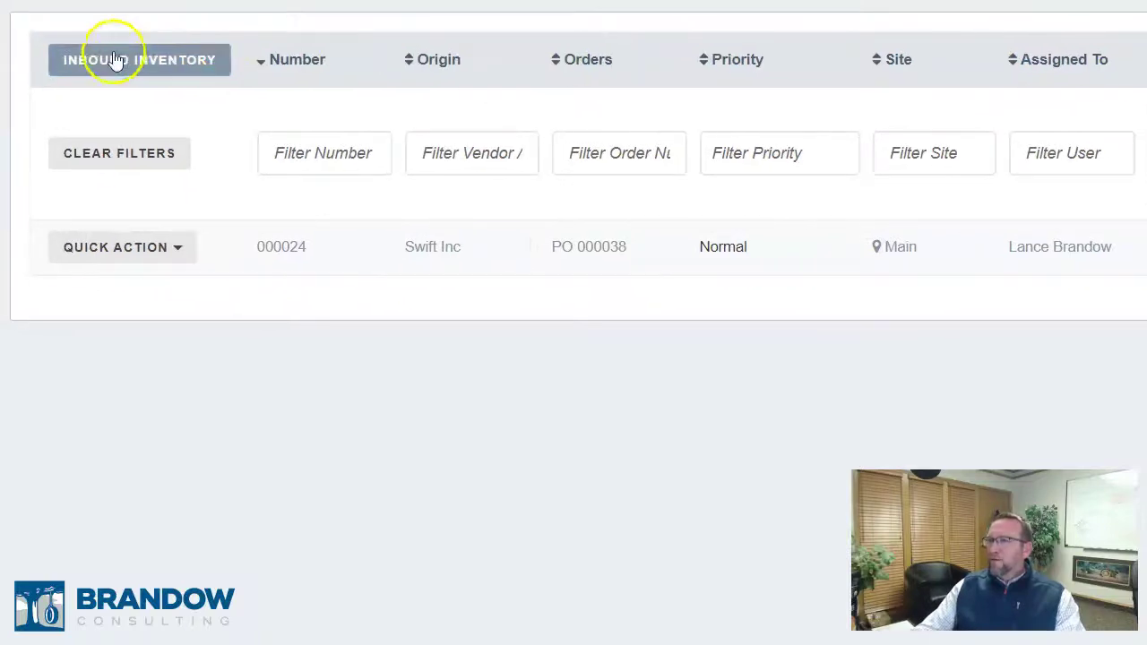
Step: Create receipts for the inbound Thomas Net order and the Oberbrunner, Maggio and Turner order expected 2/23/21, and return to the receipts list
left_click(104, 58)
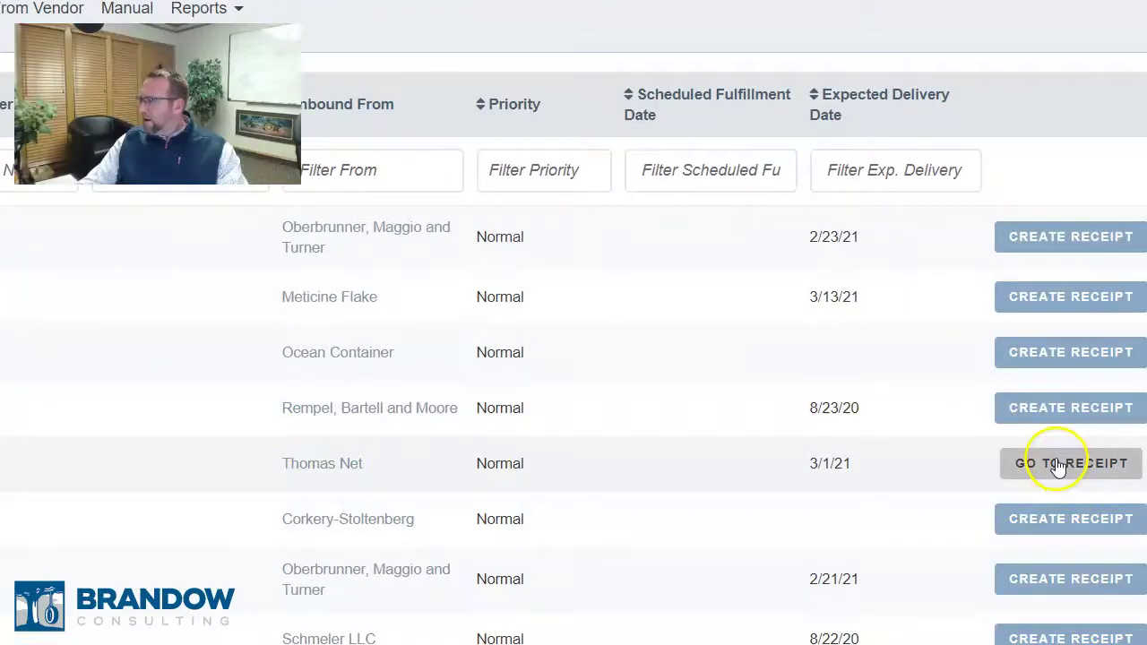
left_click(1057, 463)
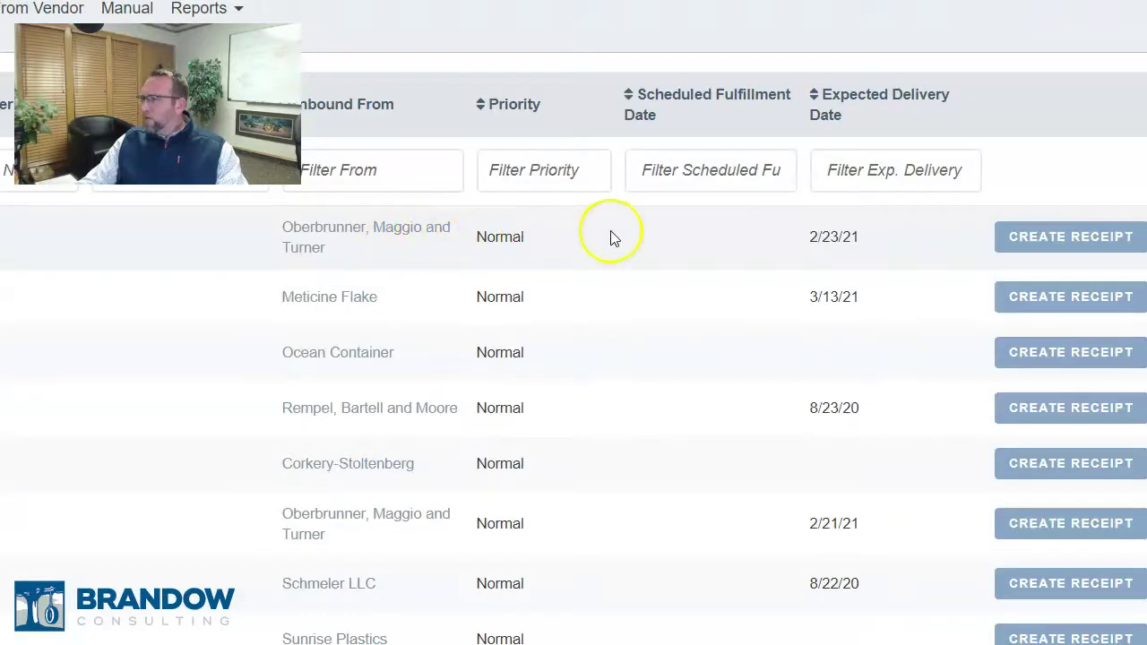
left_click(1036, 235)
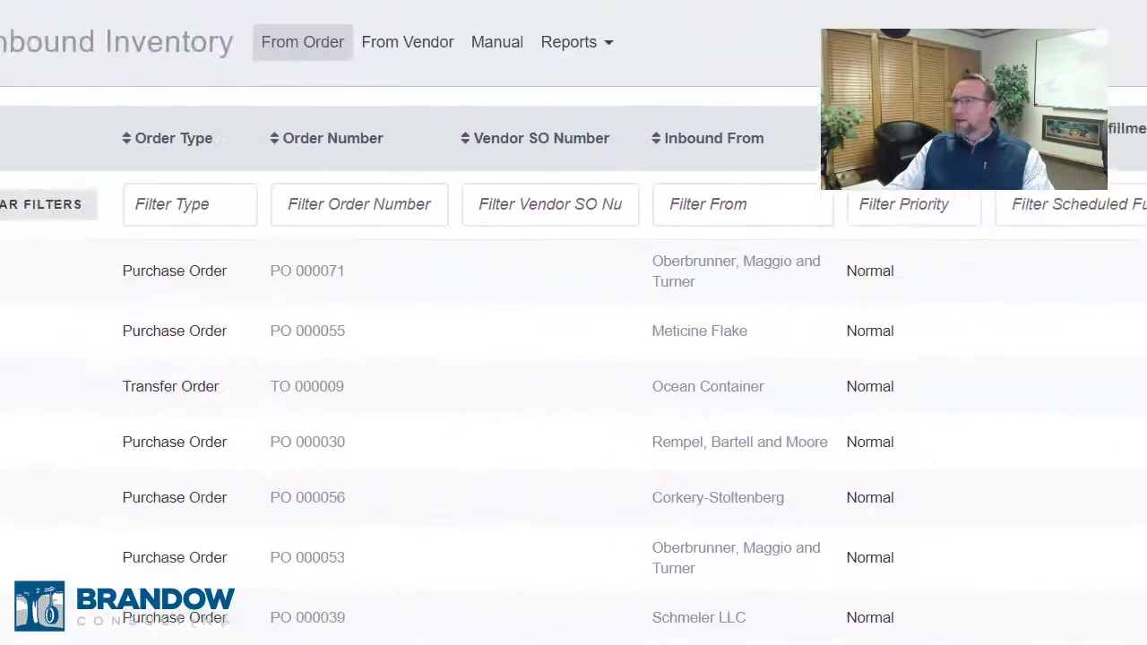
left_click(11, 48)
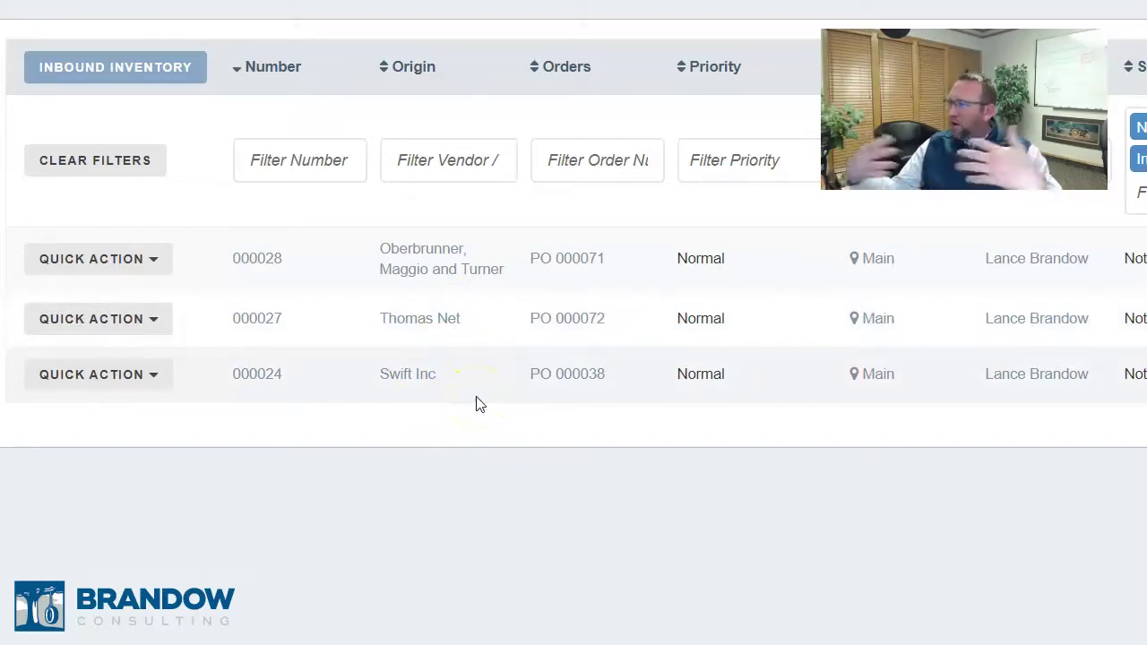
Step: Switch to the mobile warehouse app in BlueStacks and open Receiving to review the receipts that are not started
left_click(553, 334)
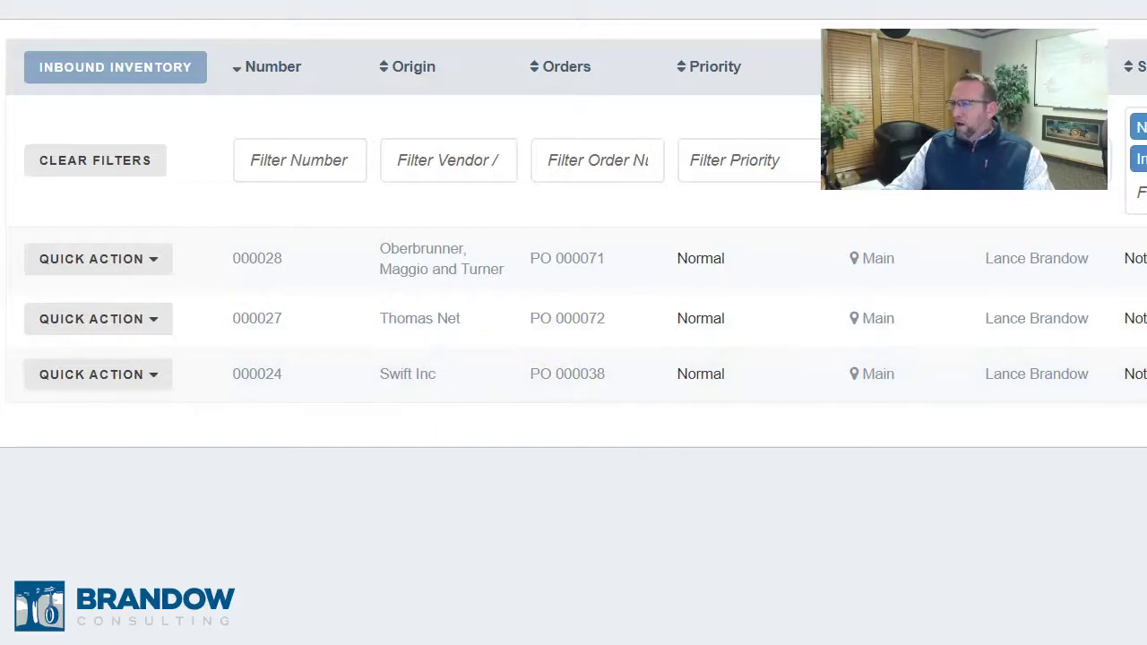
left_click(591, 555)
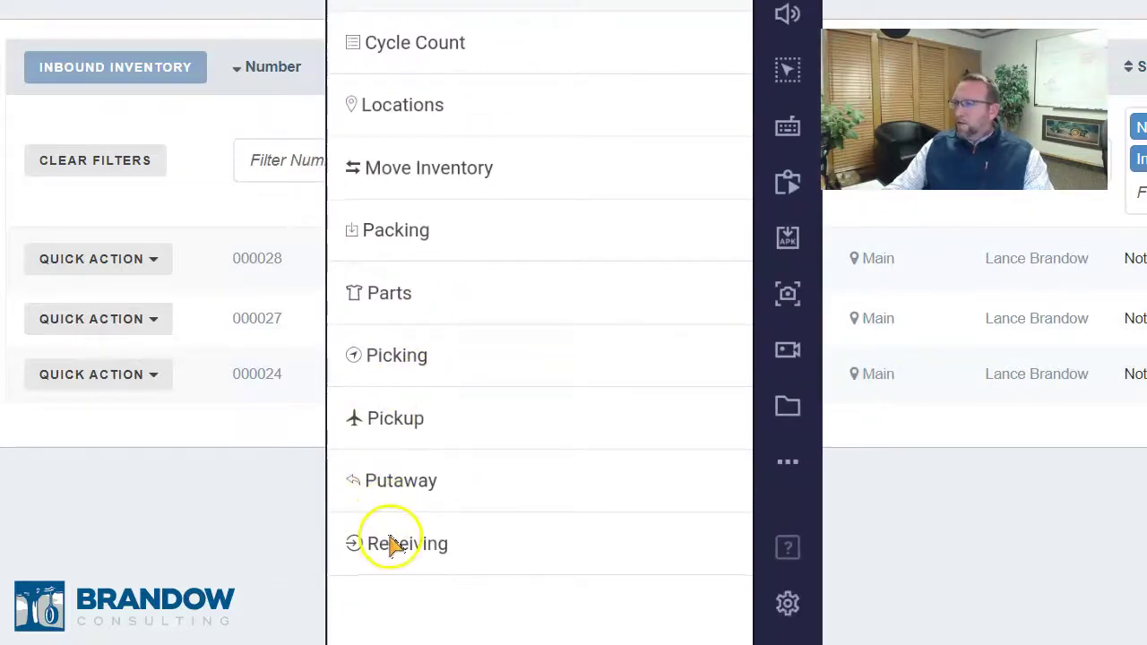
left_click(391, 544)
left_click(535, 206)
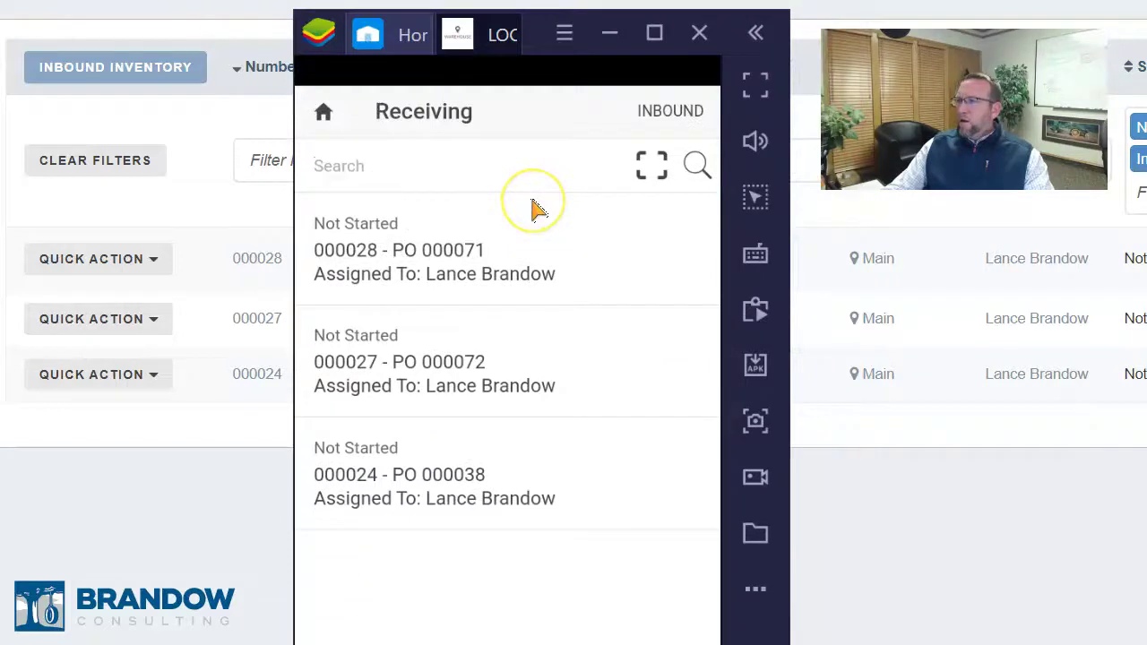
left_click_drag(534, 206, 530, 487)
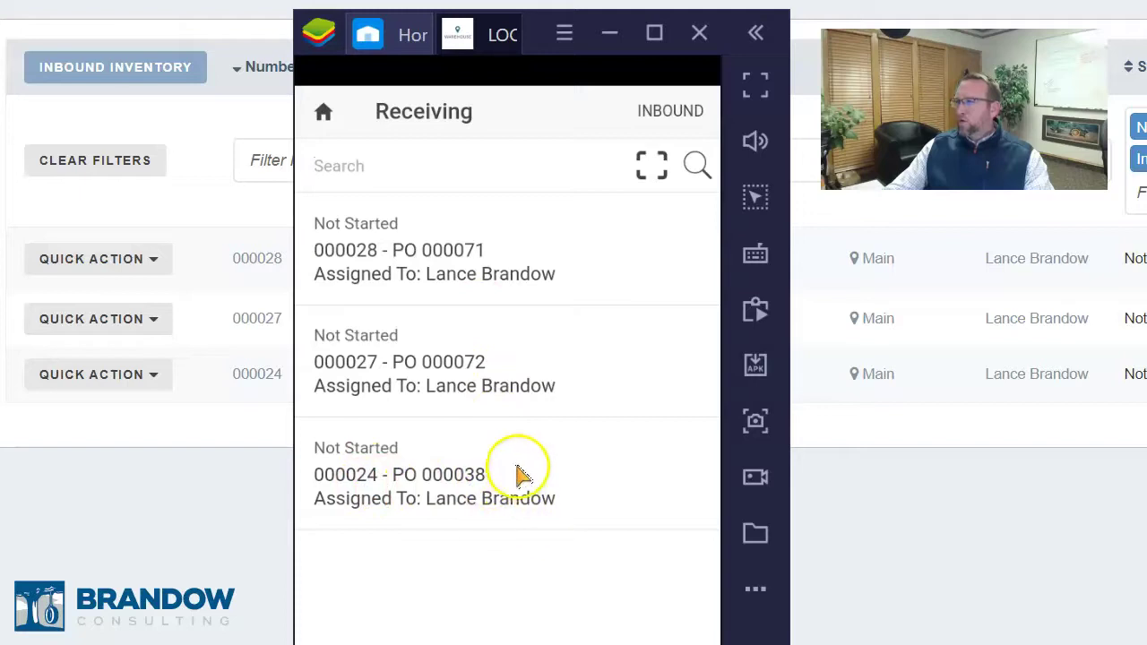
left_click(555, 222)
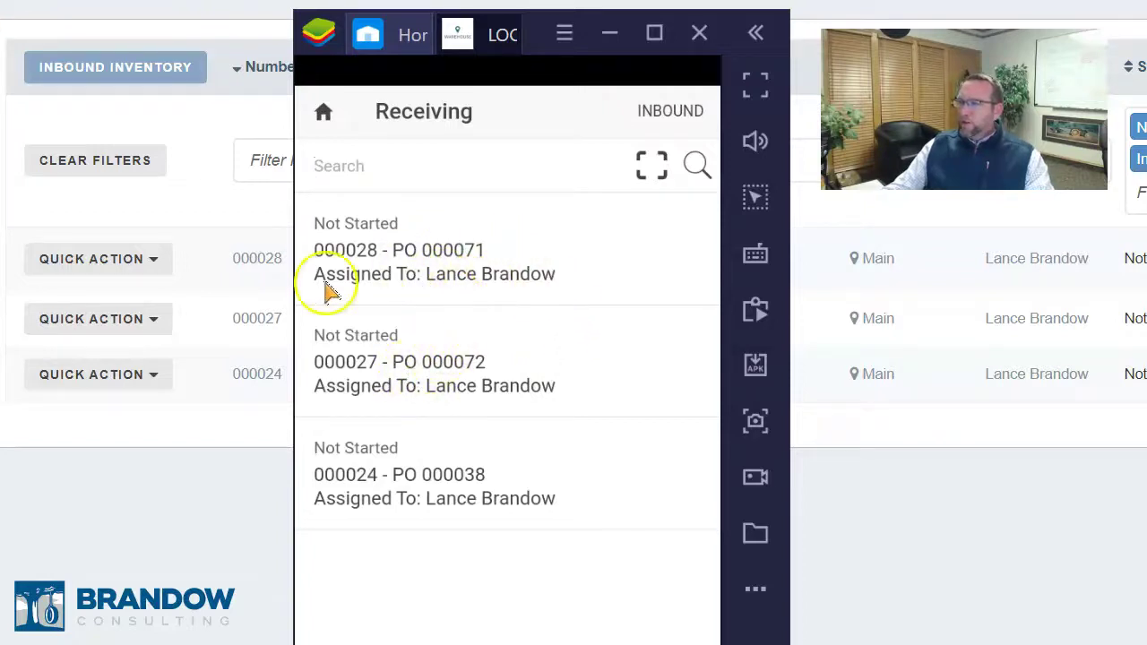
Step: Create a receipt in the mobile app for the inbound purchase order from Meticine Flake, using Receiving as the receipt location
left_click(665, 111)
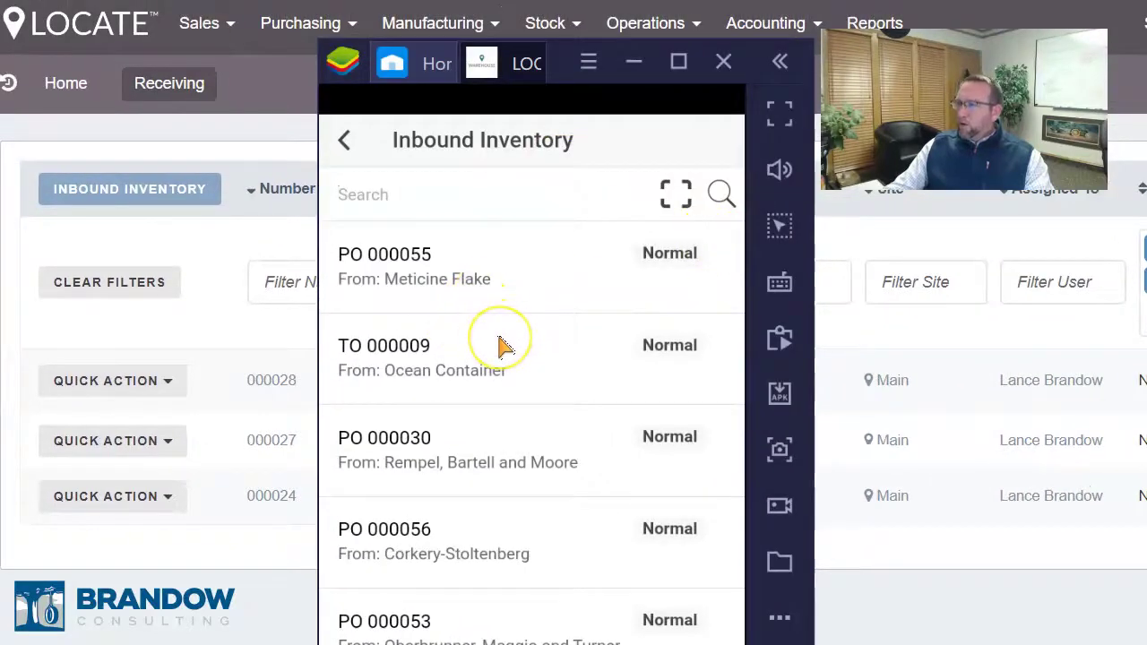
scroll(499, 346, "down", 2)
scroll(422, 332, "up", 2)
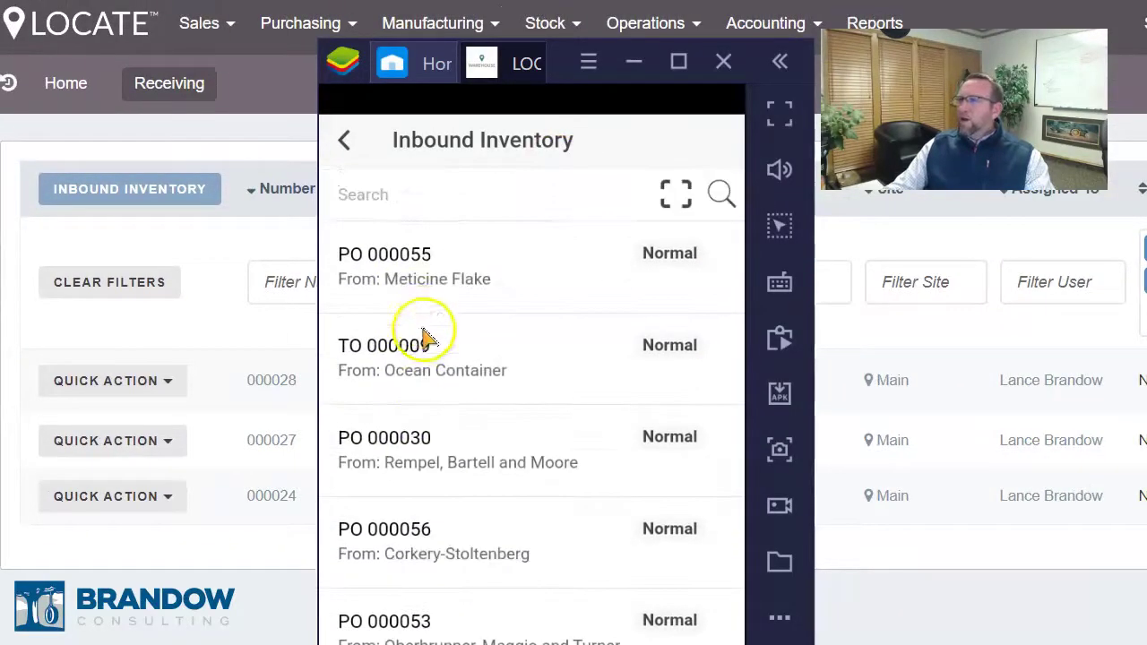
left_click(419, 258)
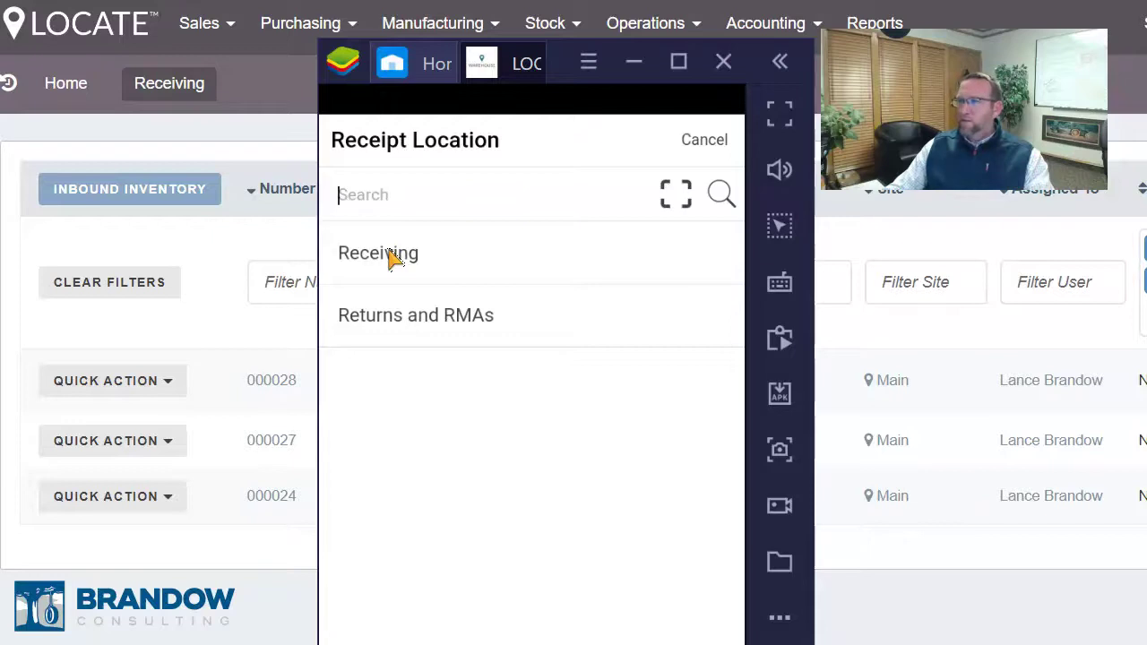
left_click(394, 258)
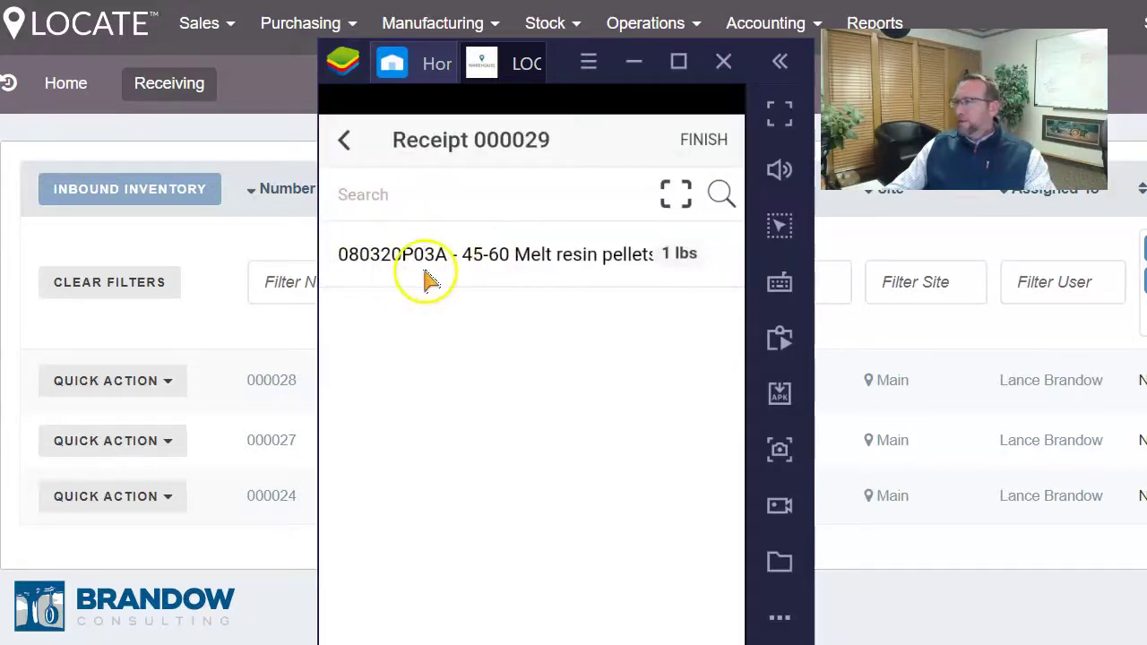
Step: Leave the mobile receipt, switch to the LOCATE web application, refresh the receipts list and open the Meticine Flake receipt
key("Escape")
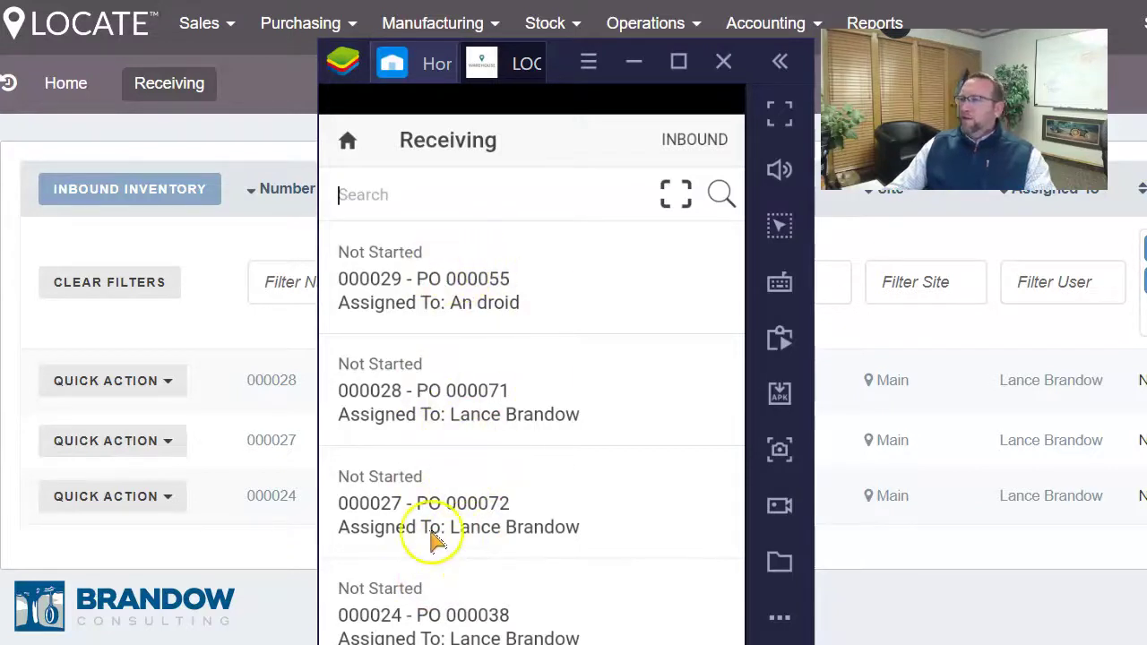
left_click(255, 556)
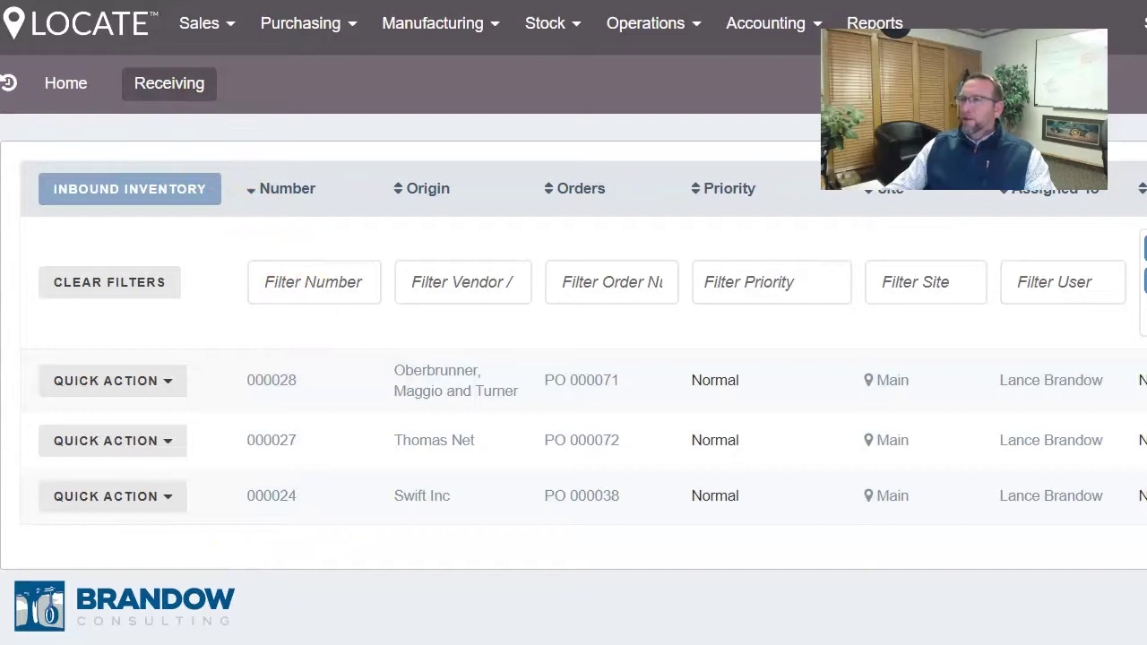
key("F5")
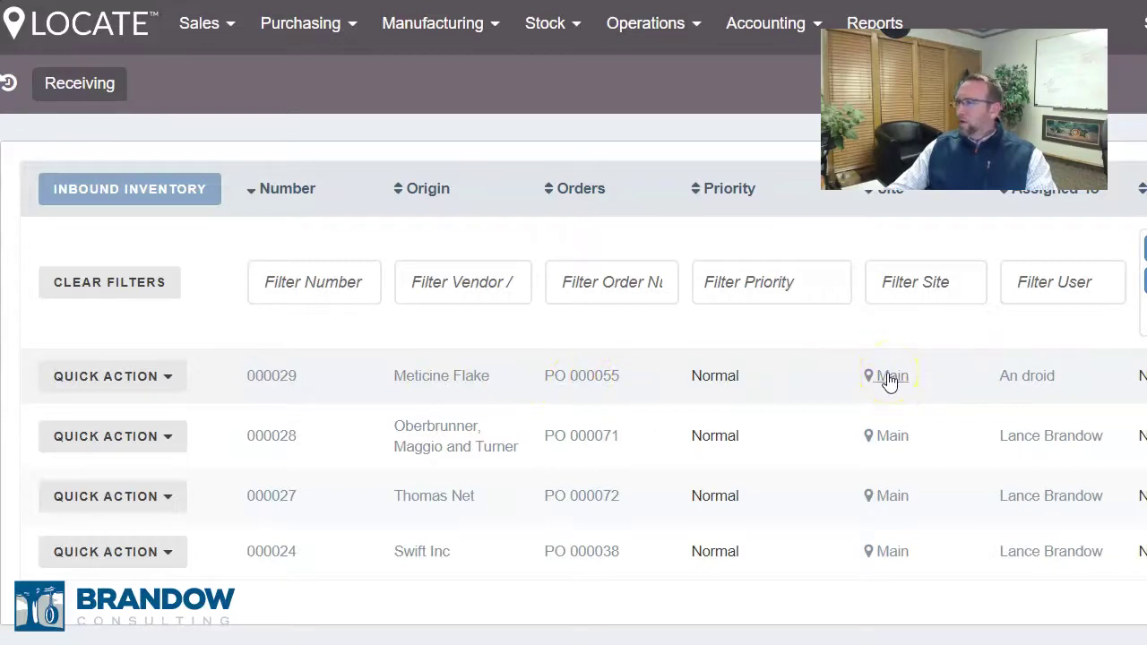
left_click(283, 383)
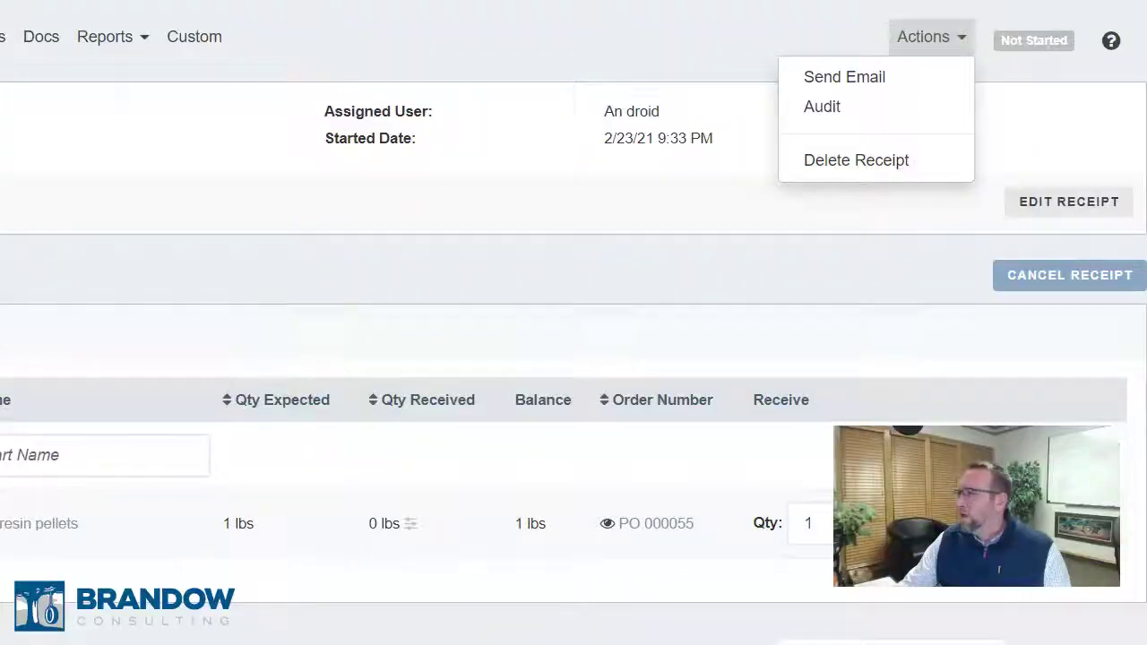
left_click(456, 67)
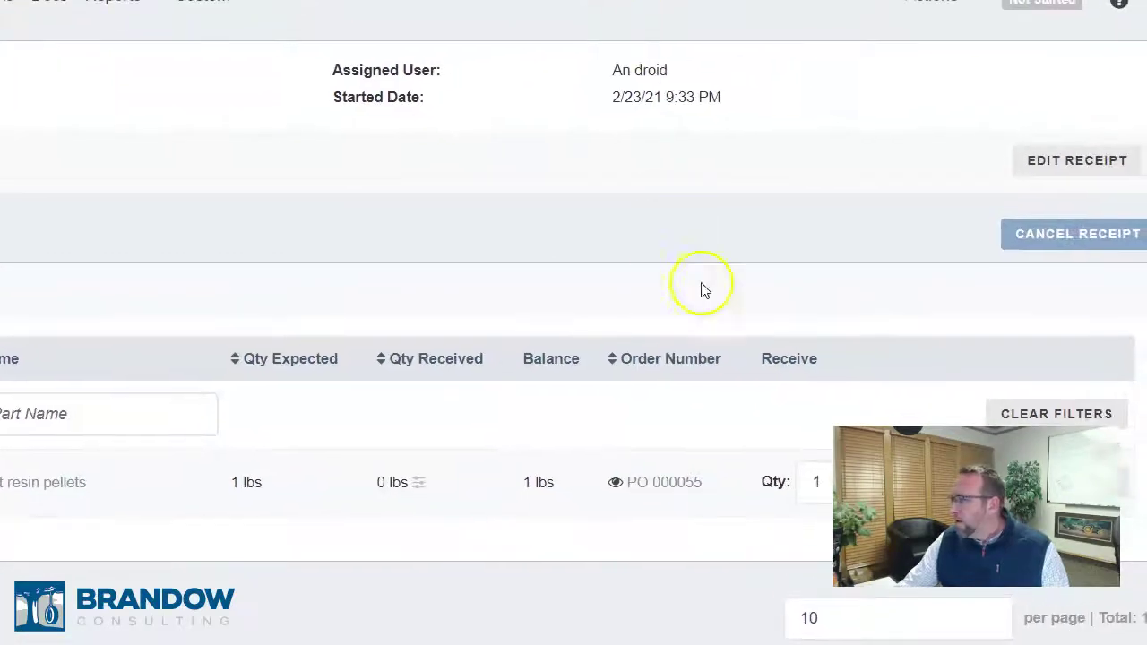
Step: Start receiving the 45-60 Melt resin pellets with tracking values Izon 446, Lot Number 456, Melt 1 and Melt Range 1
left_click(851, 482)
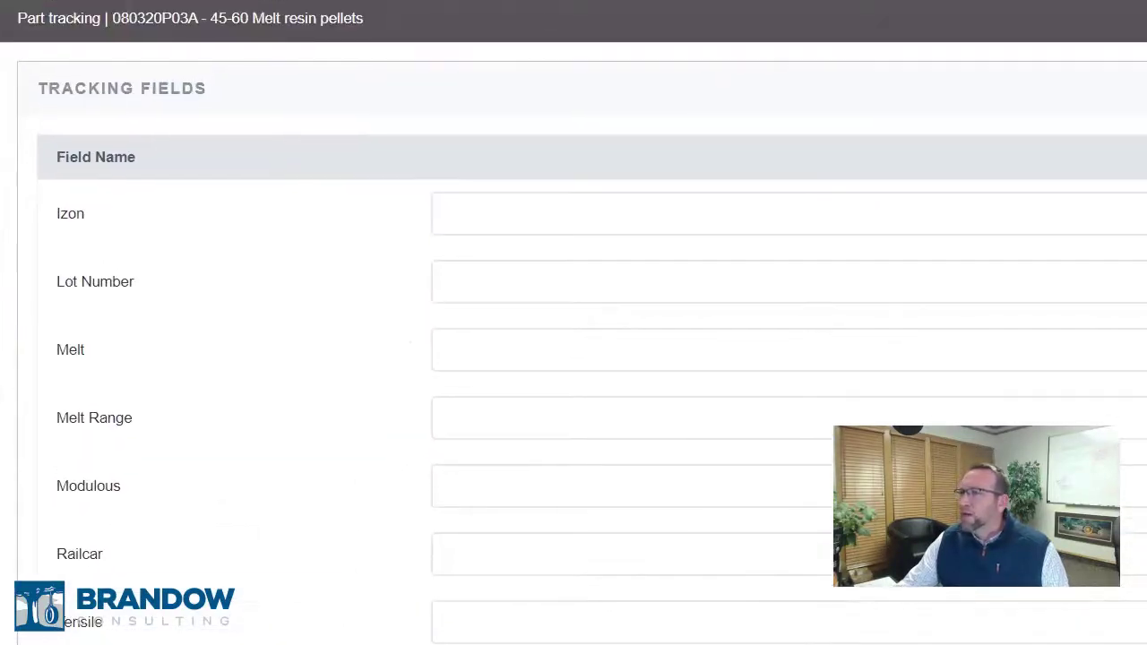
left_click(514, 198)
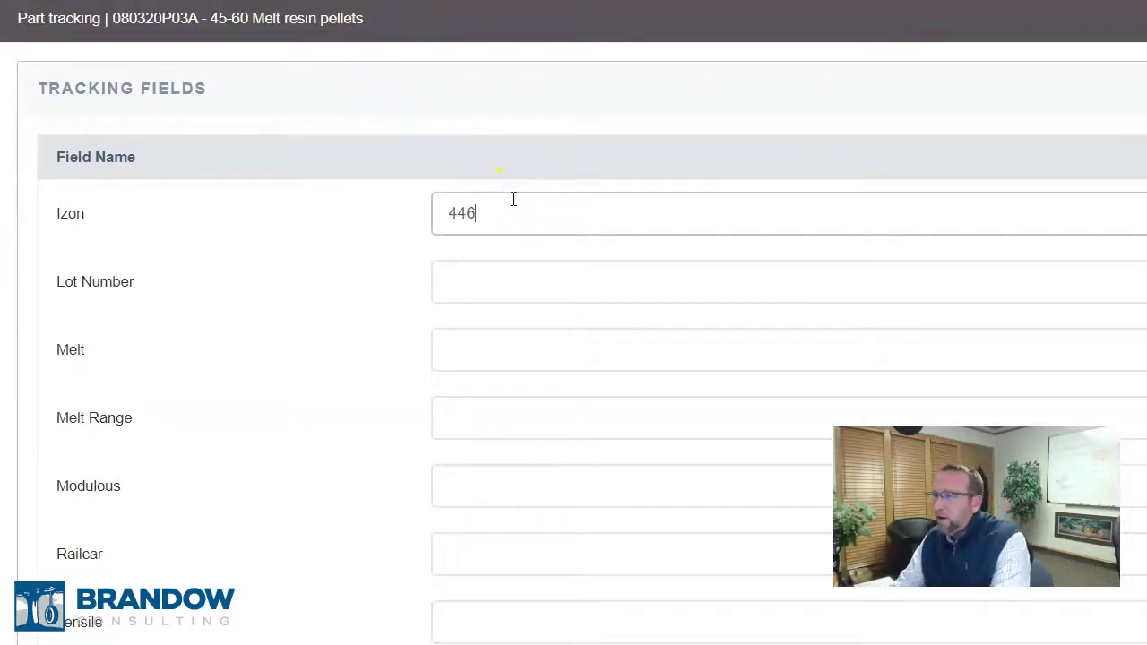
left_click(493, 284)
type("456")
left_click(484, 346)
left_click(486, 422)
type("1")
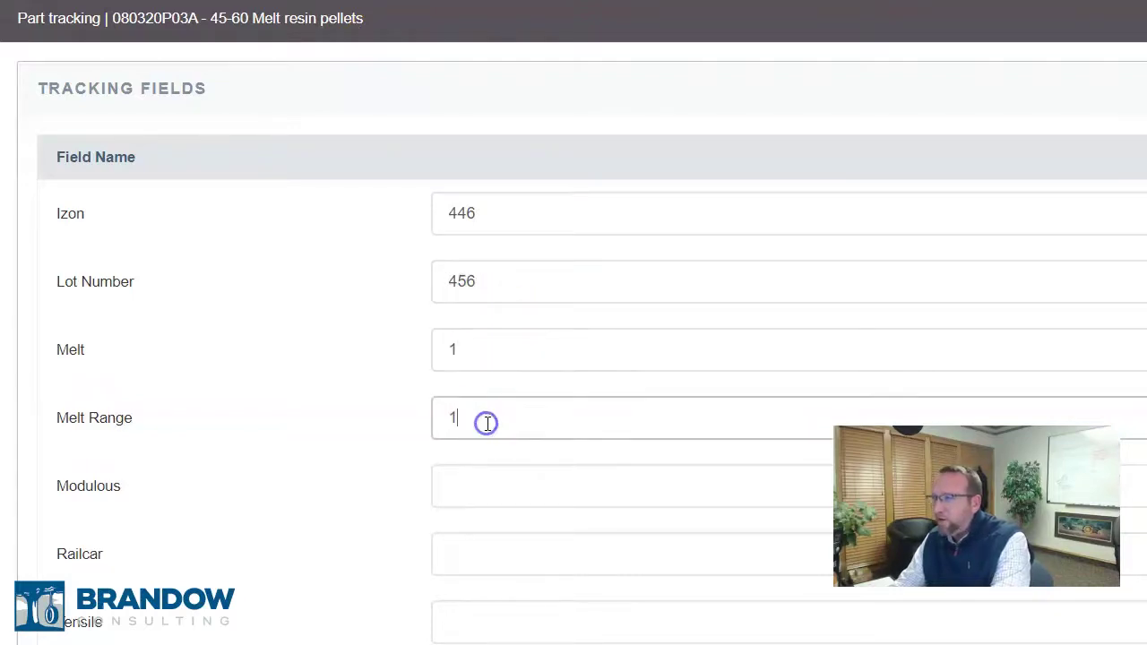
Step: Set the tracking values Modulous to 454, Railcar to 4564 and Tensile to 4244, and receive the resin pellets
left_click(498, 483)
type("4564")
left_click(509, 550)
type("4564")
left_click(508, 609)
type("42")
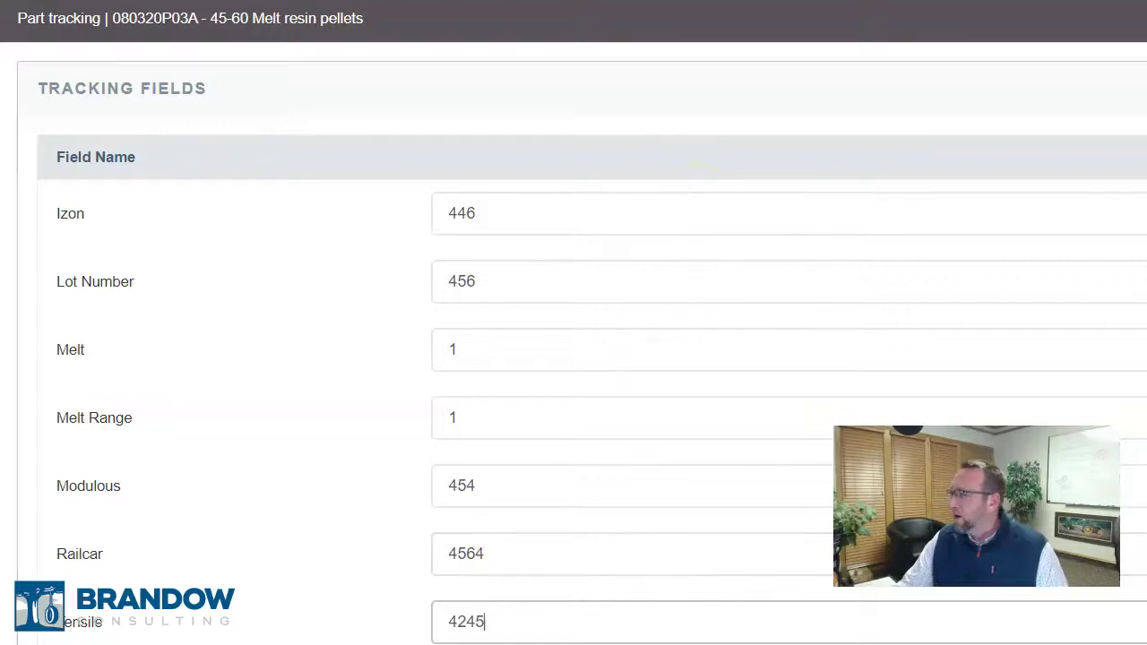
type("44")
scroll(1135, 586, "down", 2)
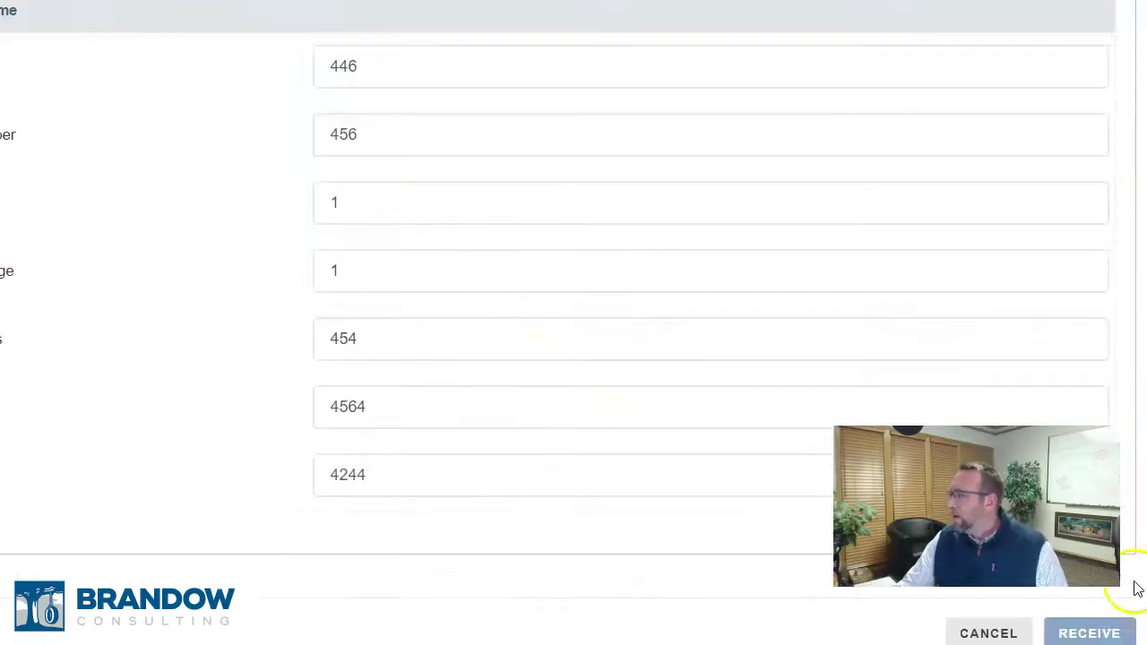
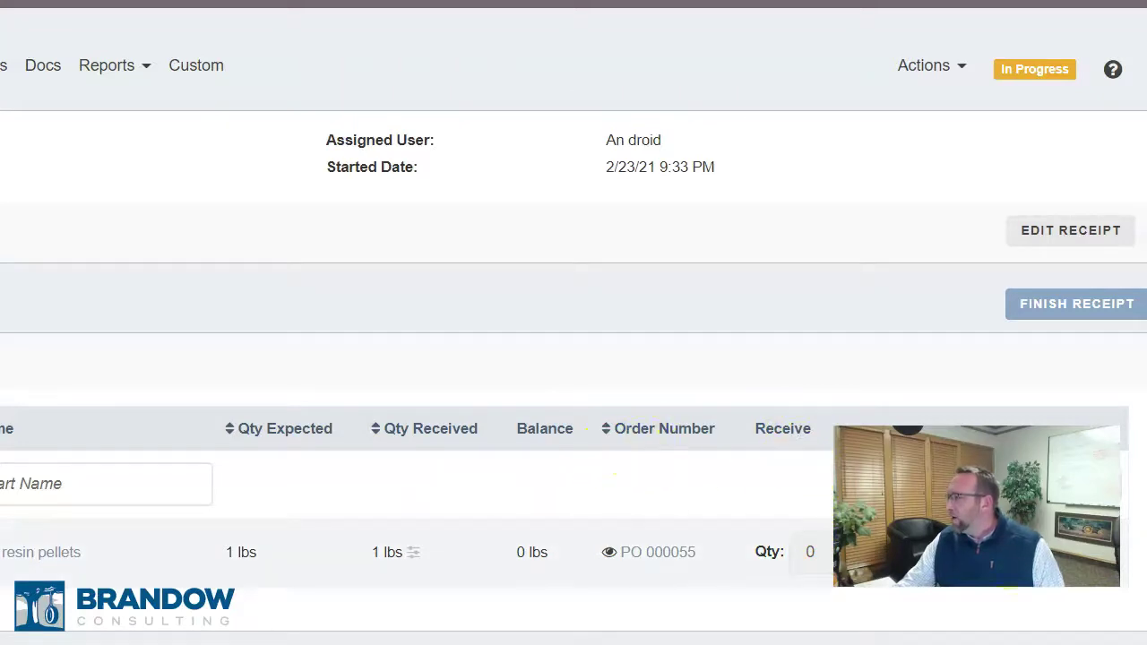
Step: Finish the Meticine Flake receipt and return to the receipts list
left_click(1058, 309)
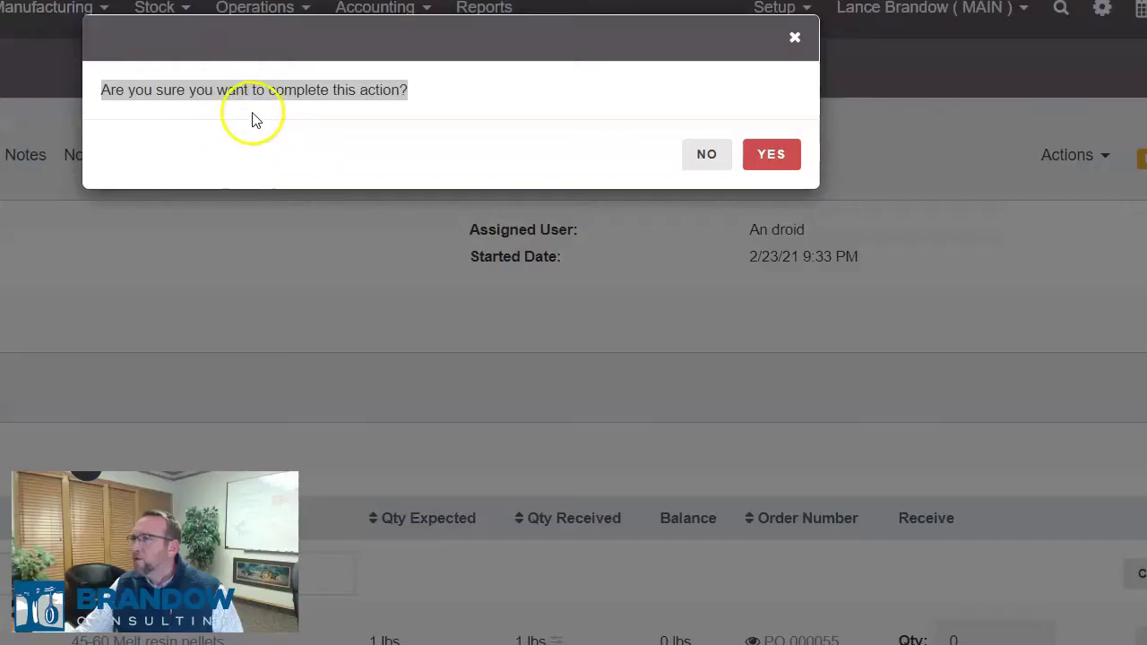
left_click(179, 34)
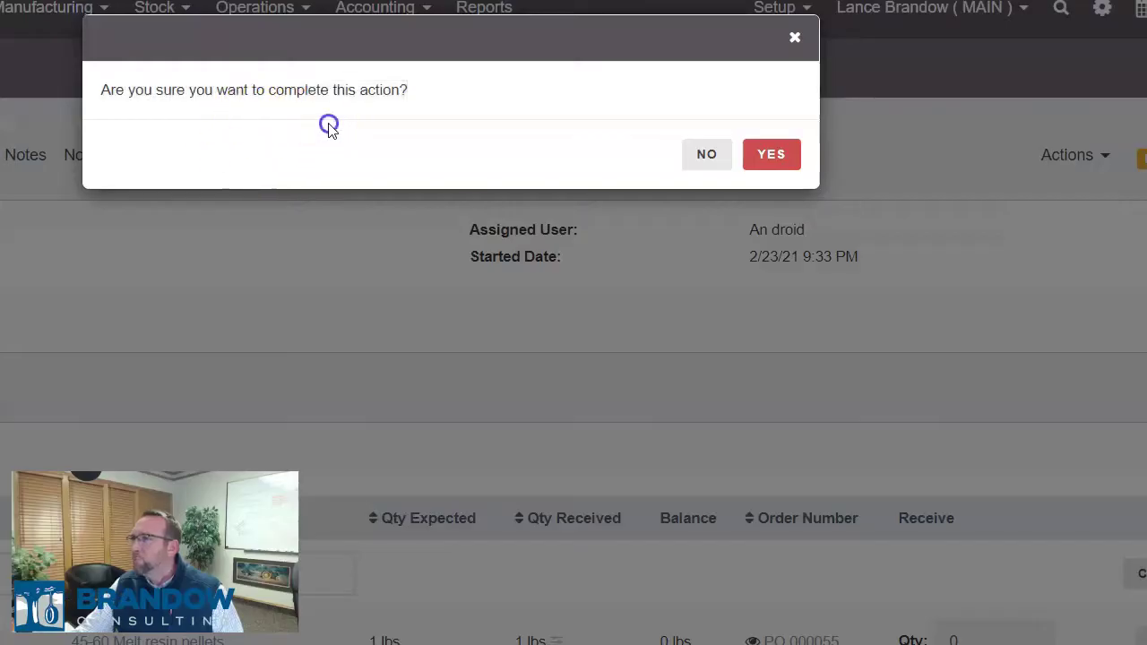
left_click(776, 160)
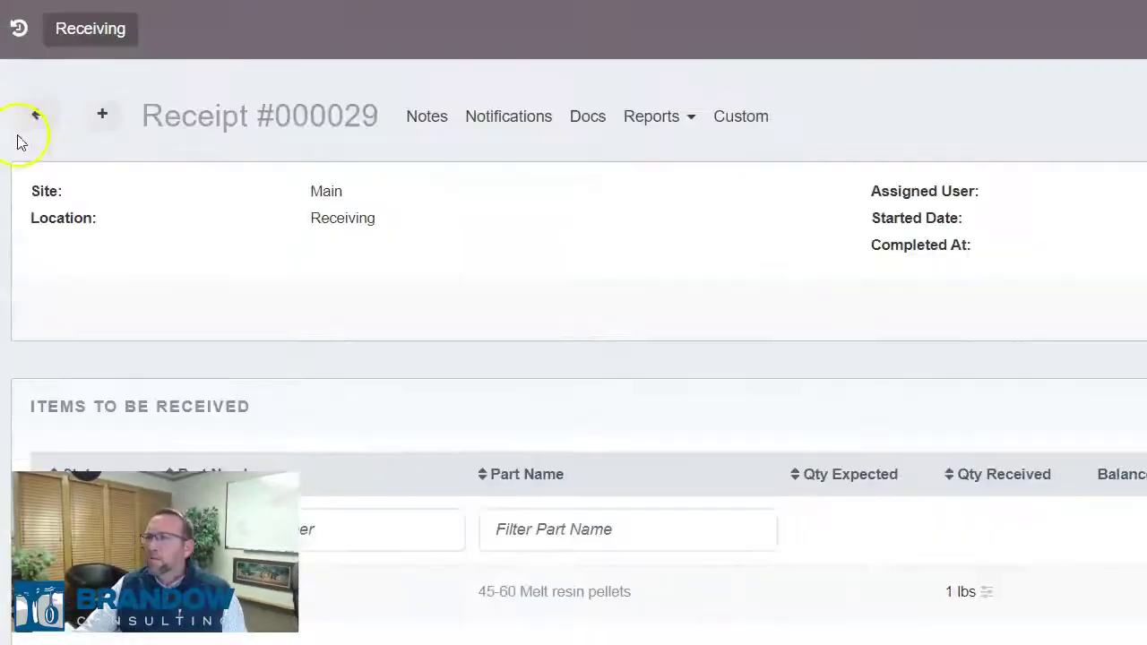
left_click(39, 117)
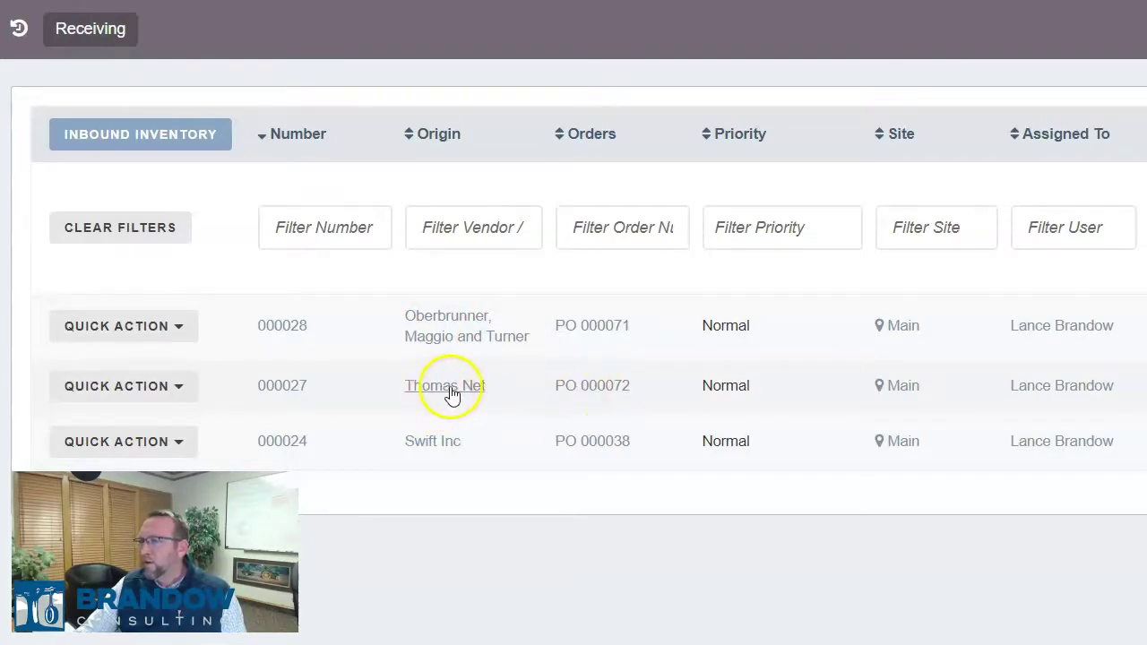
Step: Open the Thomas Net receipt and examine the quantity to receive on its fabric line
left_click(285, 391)
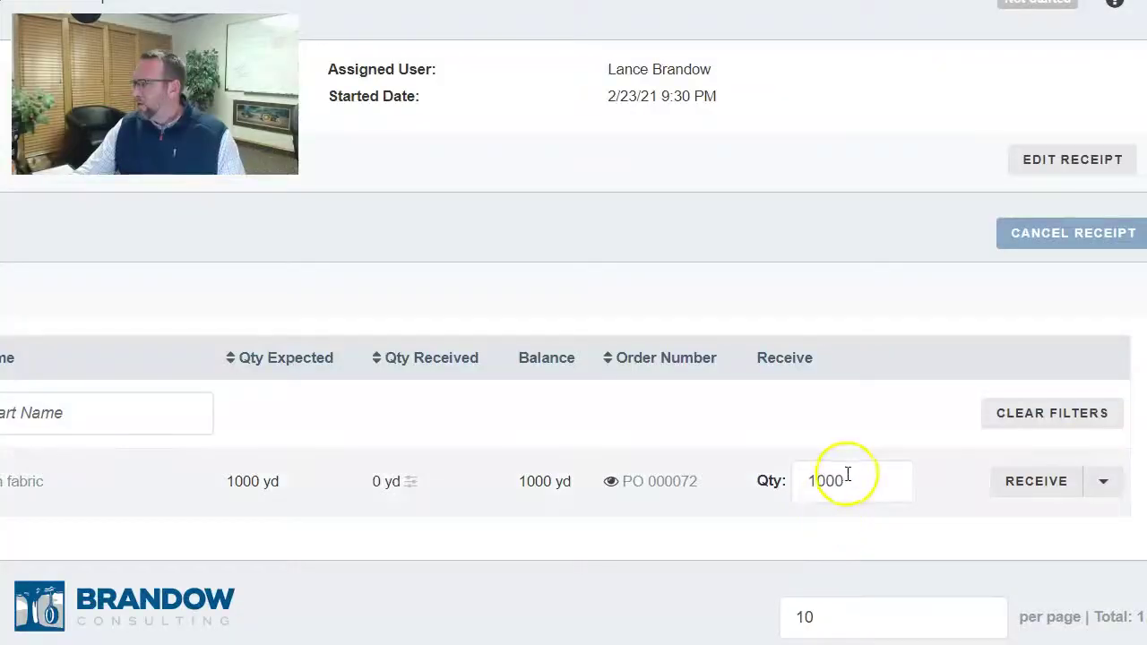
left_click_drag(860, 482, 782, 485)
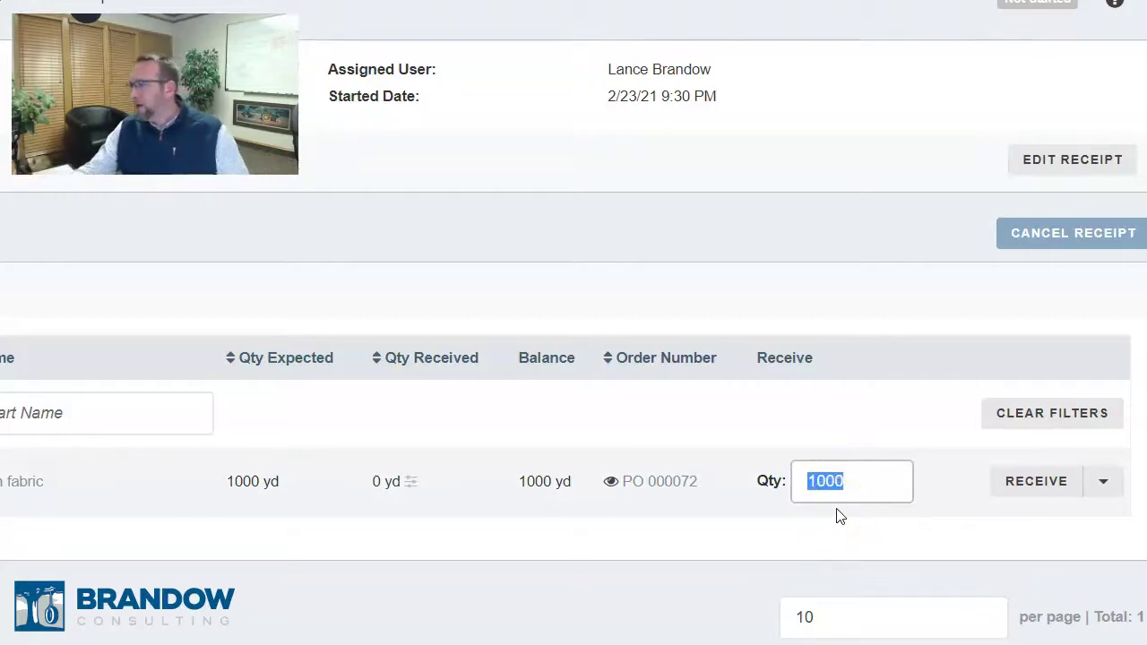
left_click(699, 550)
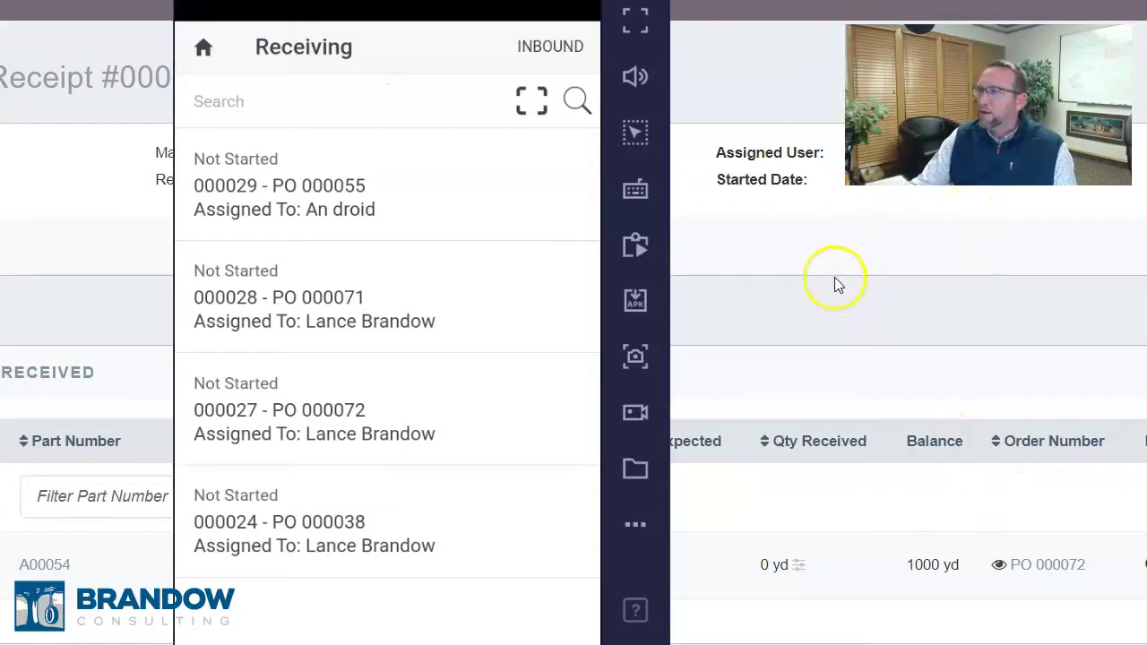
Step: In the mobile warehouse app, receive 1001 yd of Blue cotton fabric on the Thomas Net receipt and finish the receipt
left_click_drag(465, 39, 537, 45)
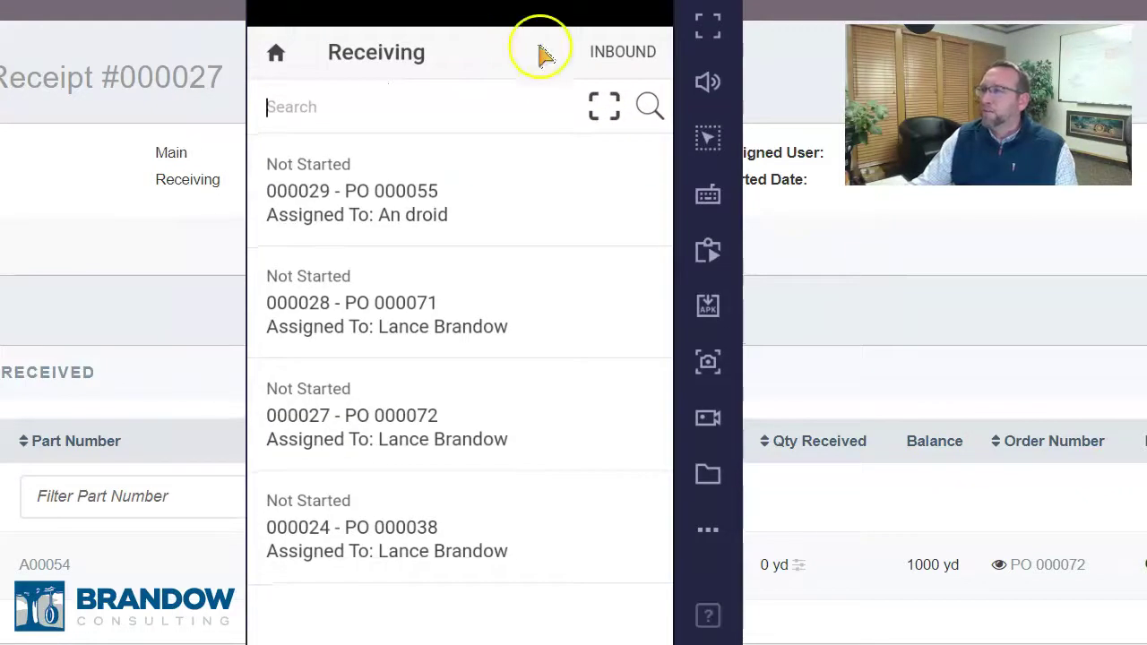
left_click(341, 421)
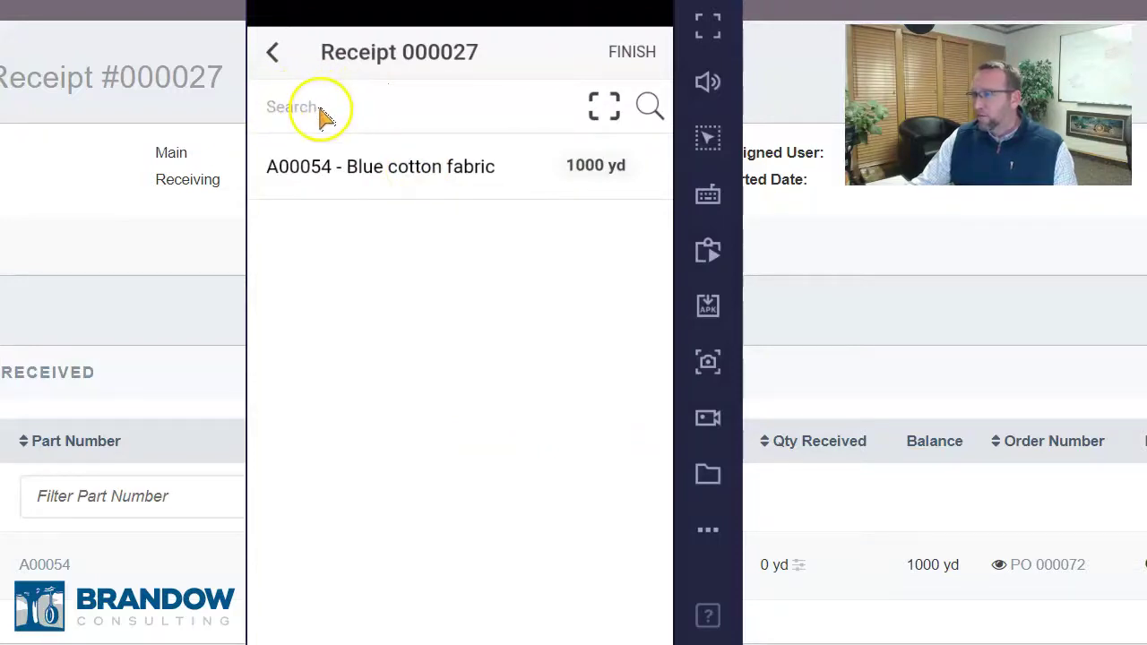
left_click(427, 177)
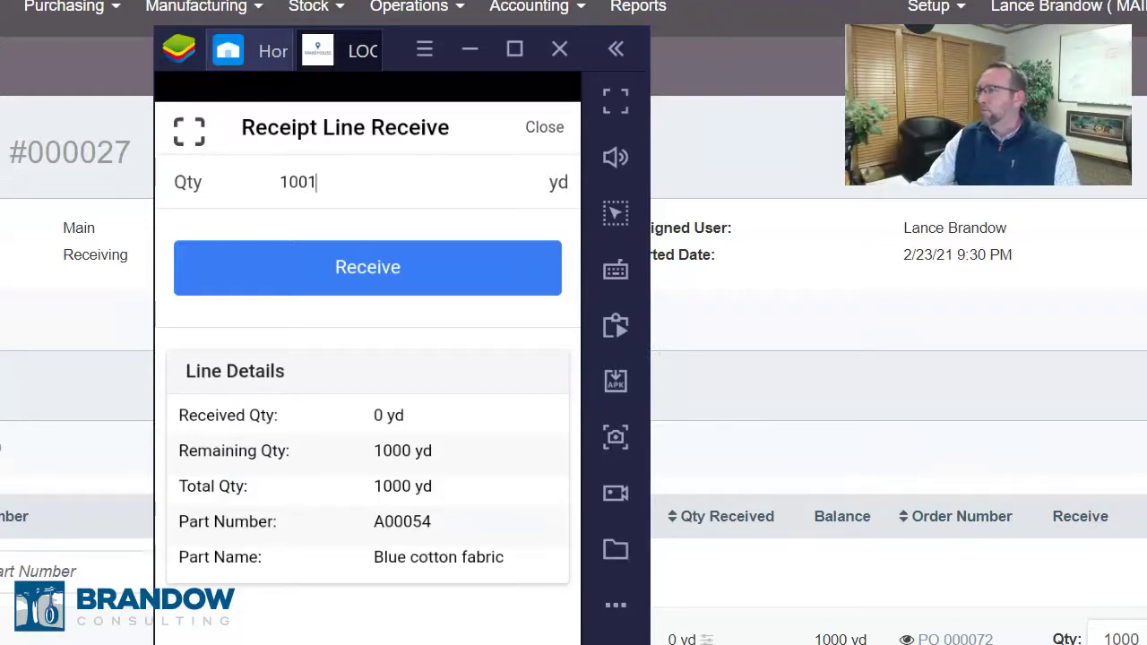
left_click(380, 268)
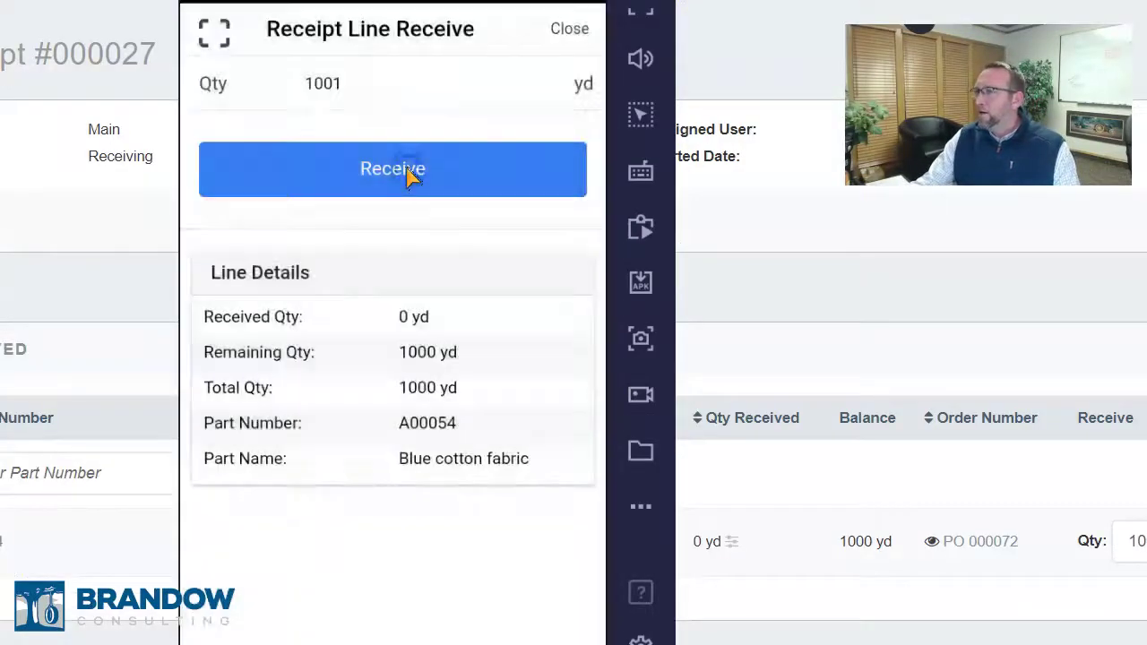
left_click(368, 153)
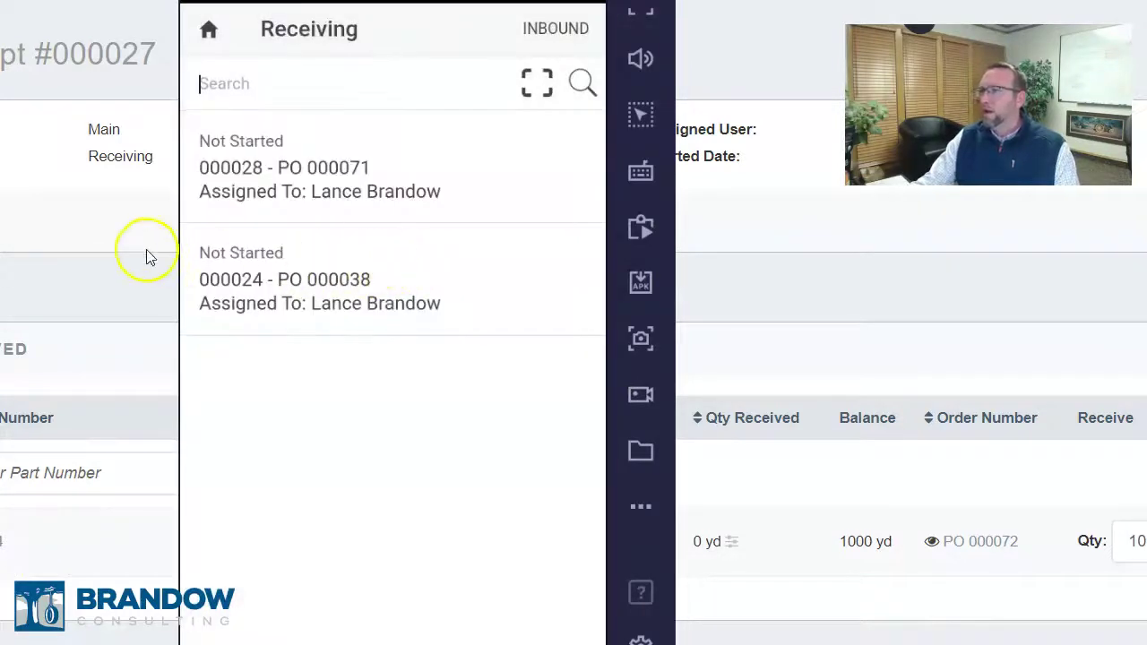
Step: Switch to the web application, check the Thomas Net receipt's status and received quantity, and return to the receipts list
left_click(767, 73)
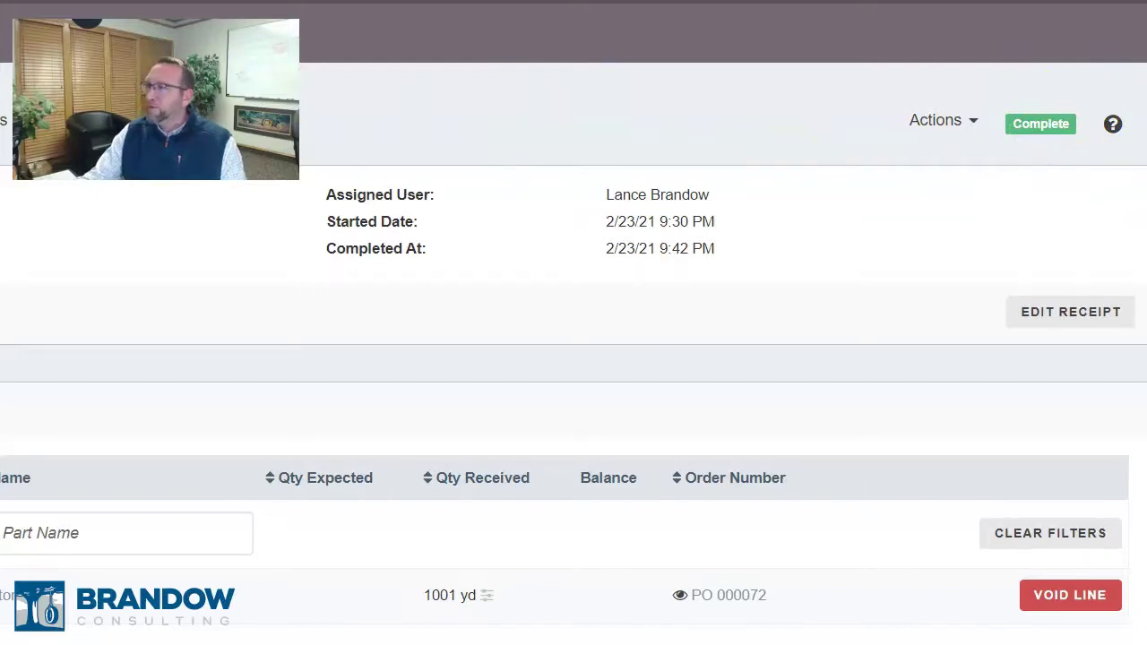
key("alt+Left")
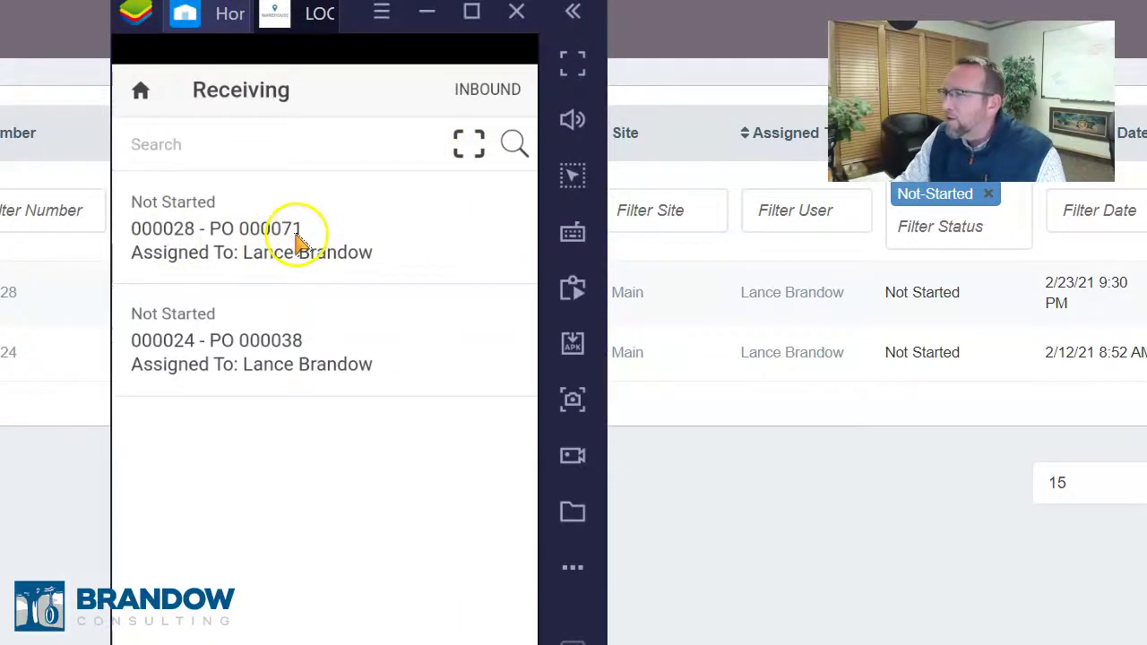
Step: In the mobile warehouse app, receive 99 ea of Tarts Assorted on the Oberbrunner, Maggio and Turner receipt and finish it
left_click(299, 240)
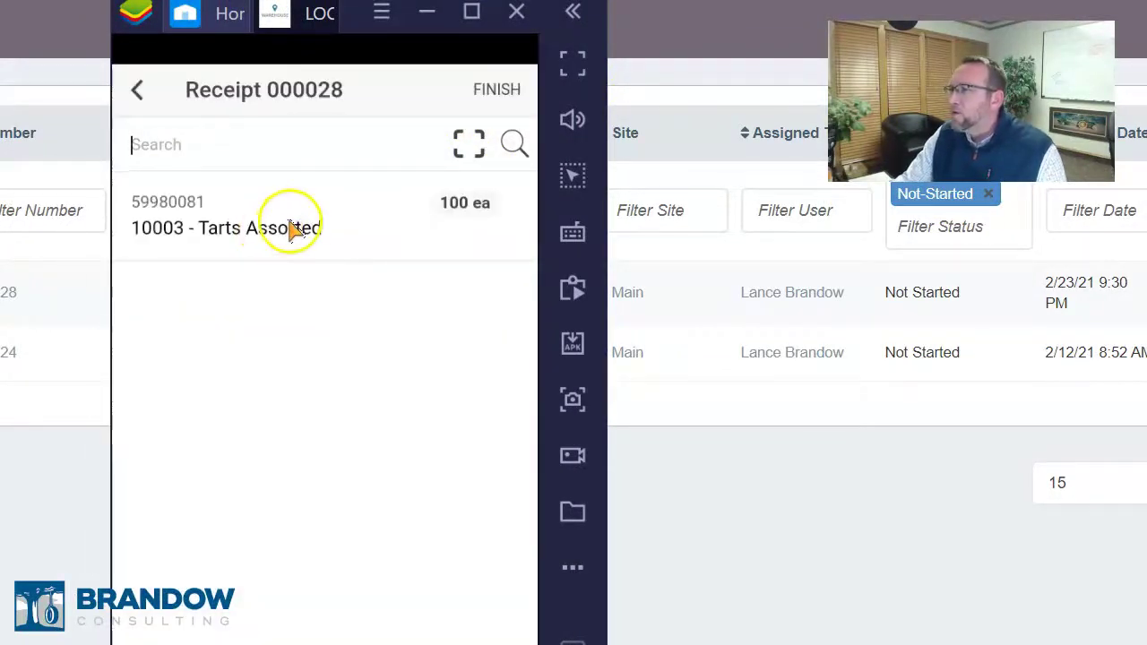
left_click(289, 227)
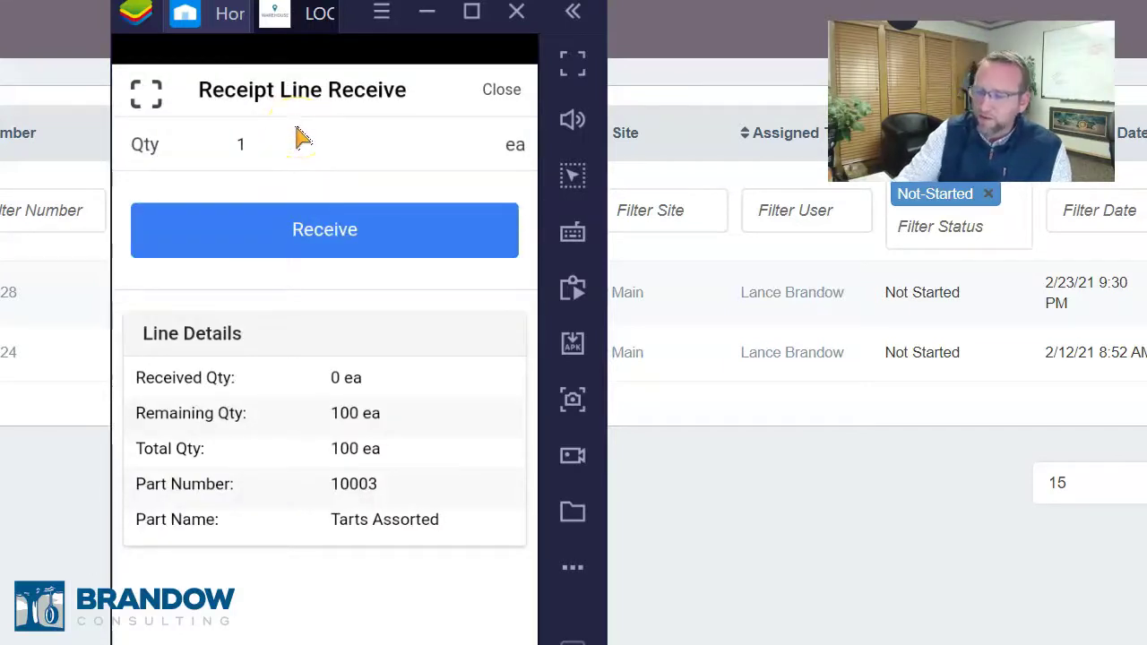
left_click(326, 230)
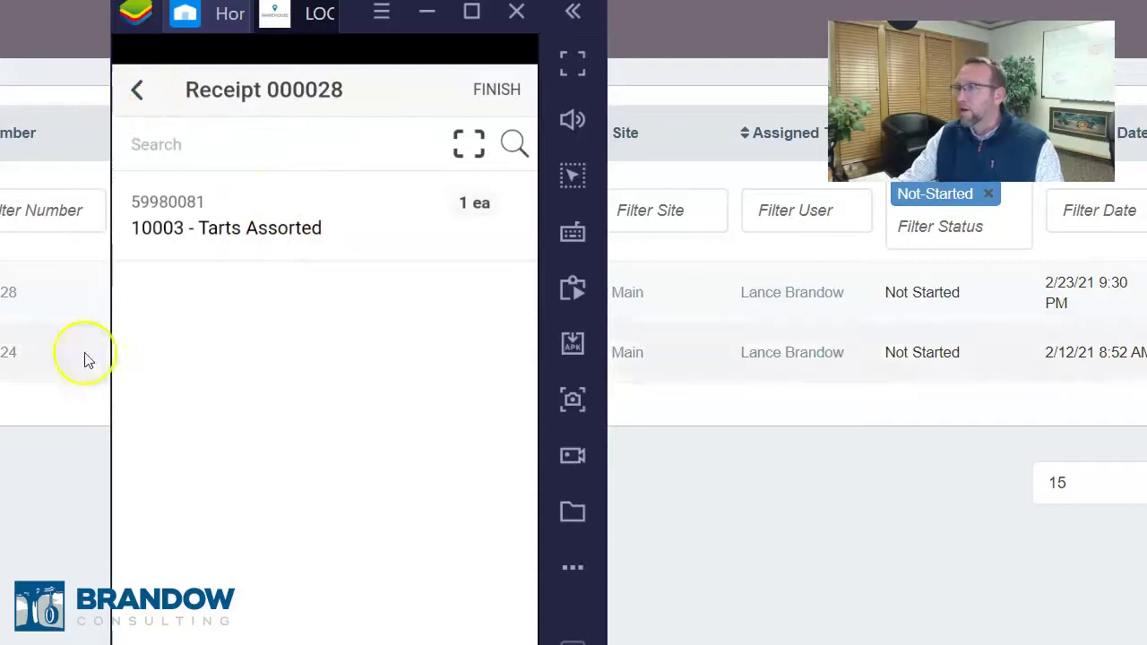
left_click(63, 416)
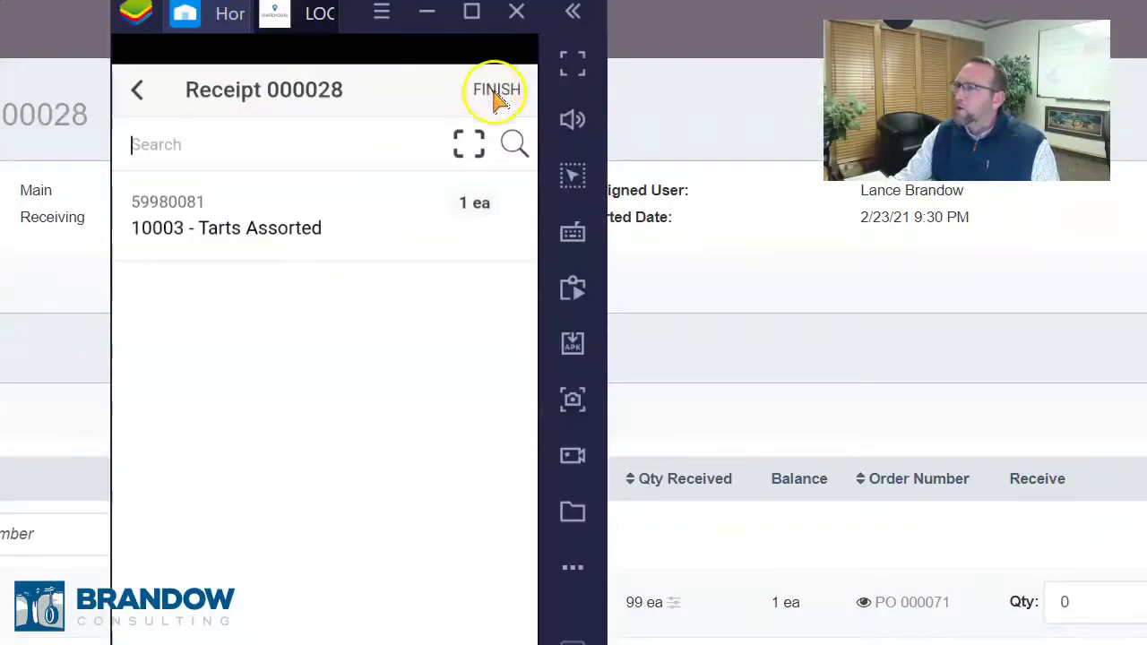
left_click(495, 93)
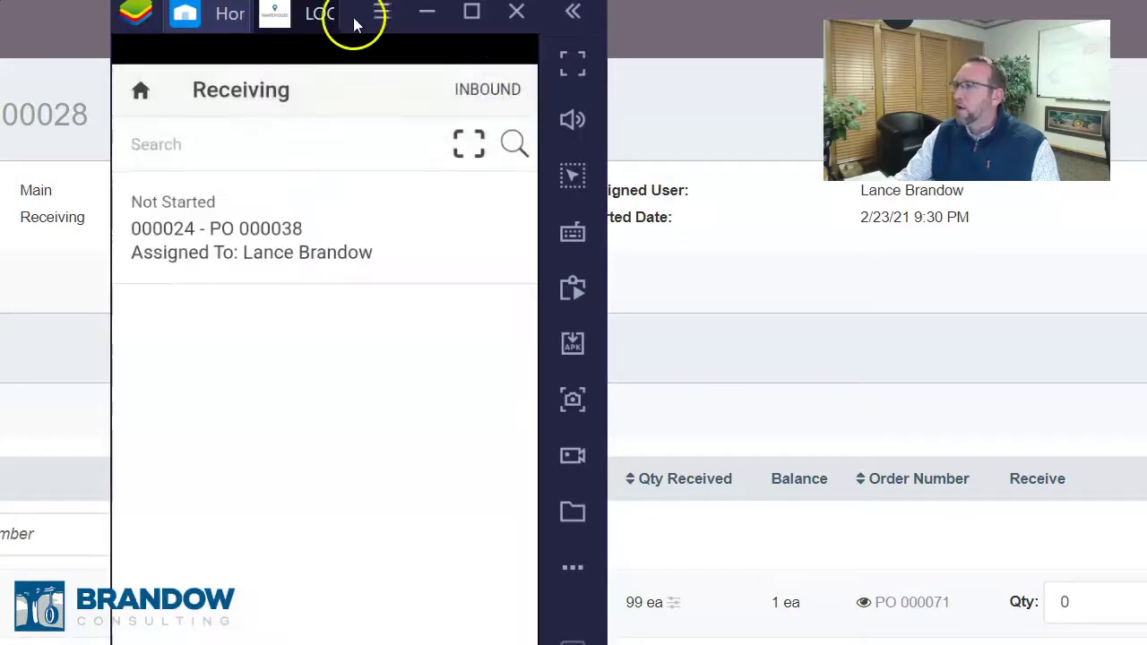
Step: Switch to the web application, refresh the Tarts Assorted receipt to check its status and received quantity, and open the inbound inventory
left_click_drag(354, 25, 402, 113)
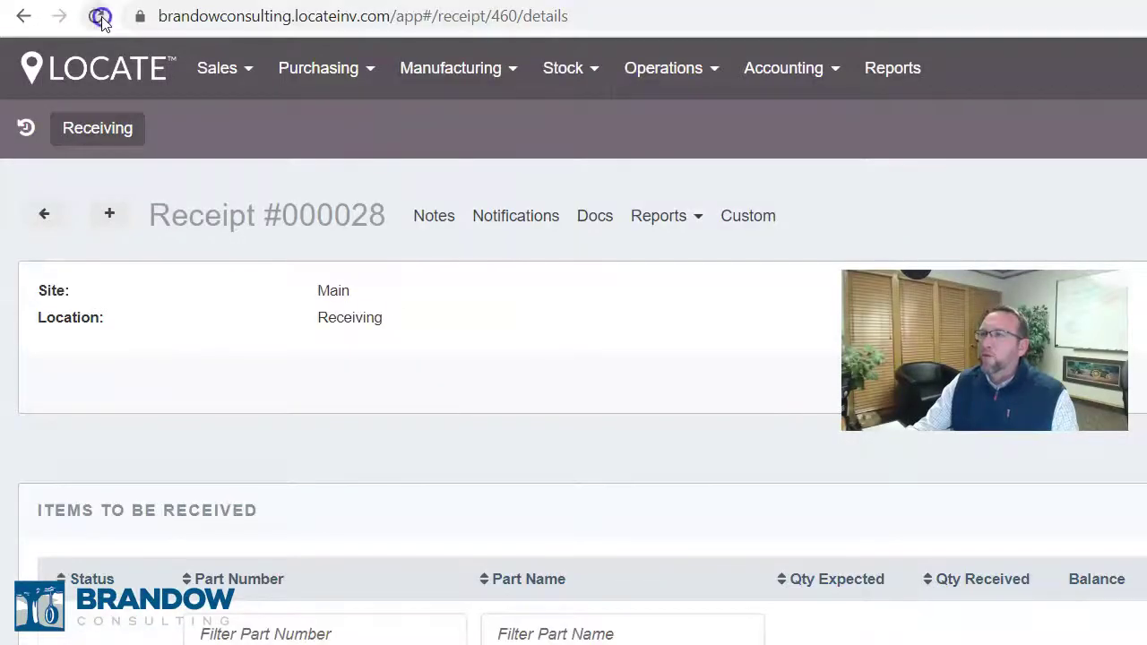
left_click(100, 18)
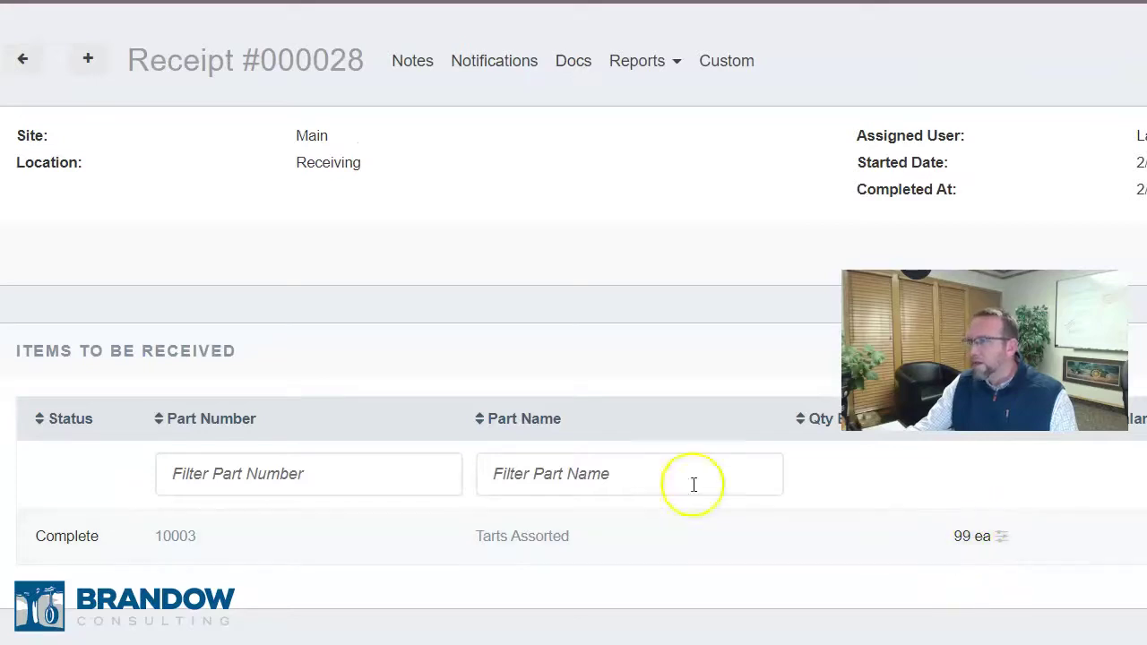
left_click(22, 58)
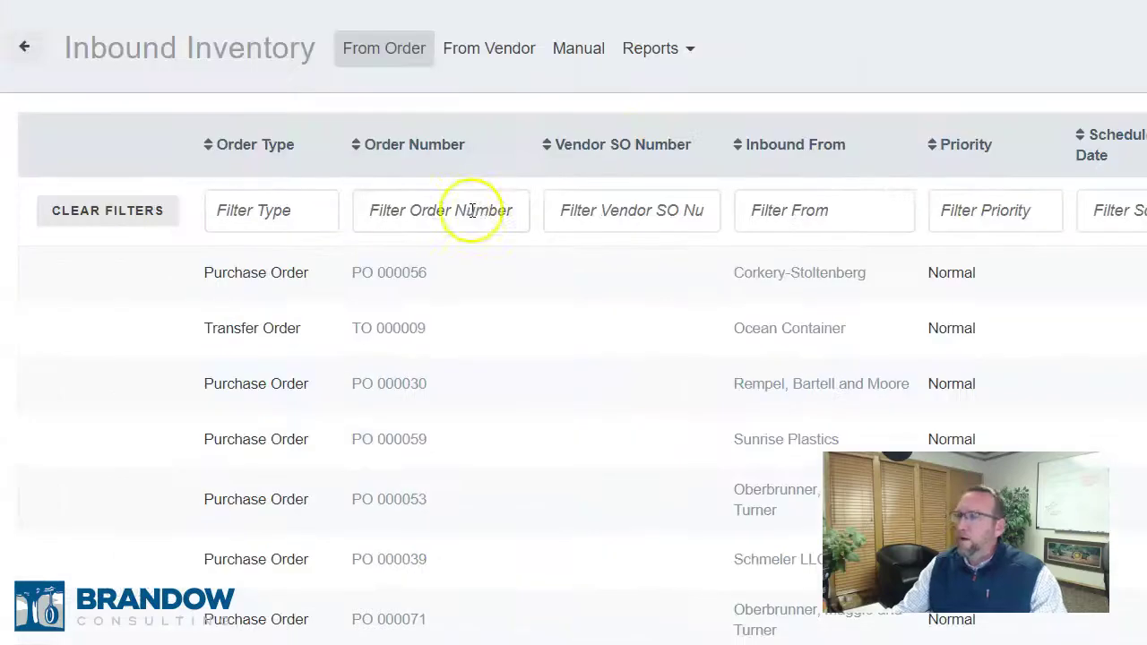
Step: Try to filter the inbound inventory by order number, and clear the filter
left_click(471, 210)
type("28")
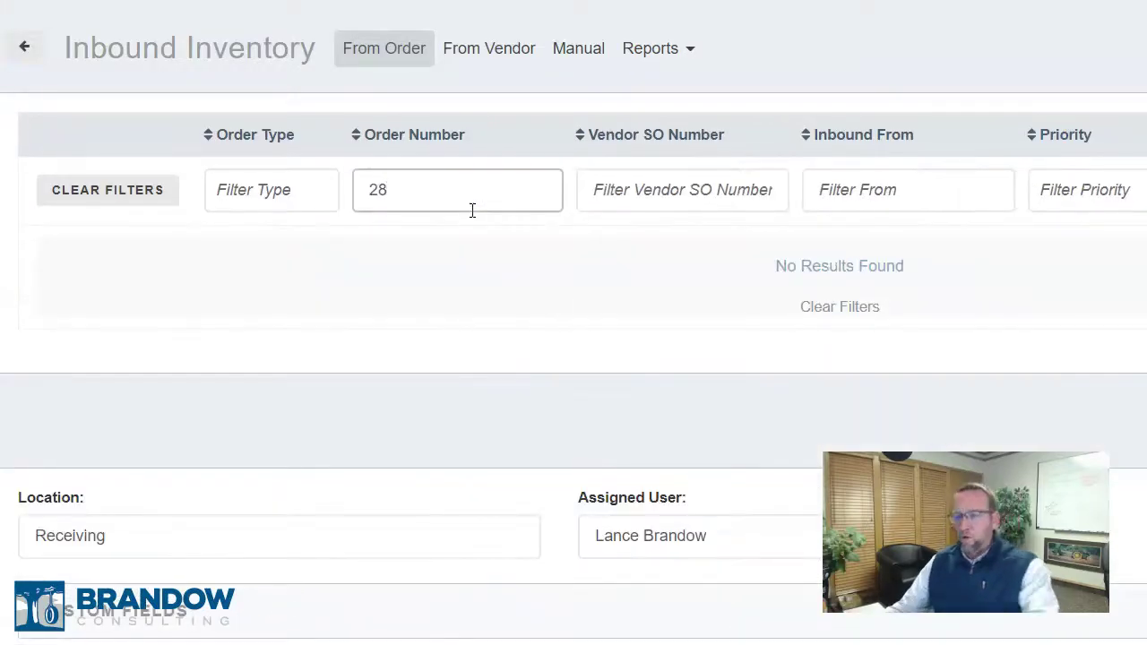
key("BackSpace")
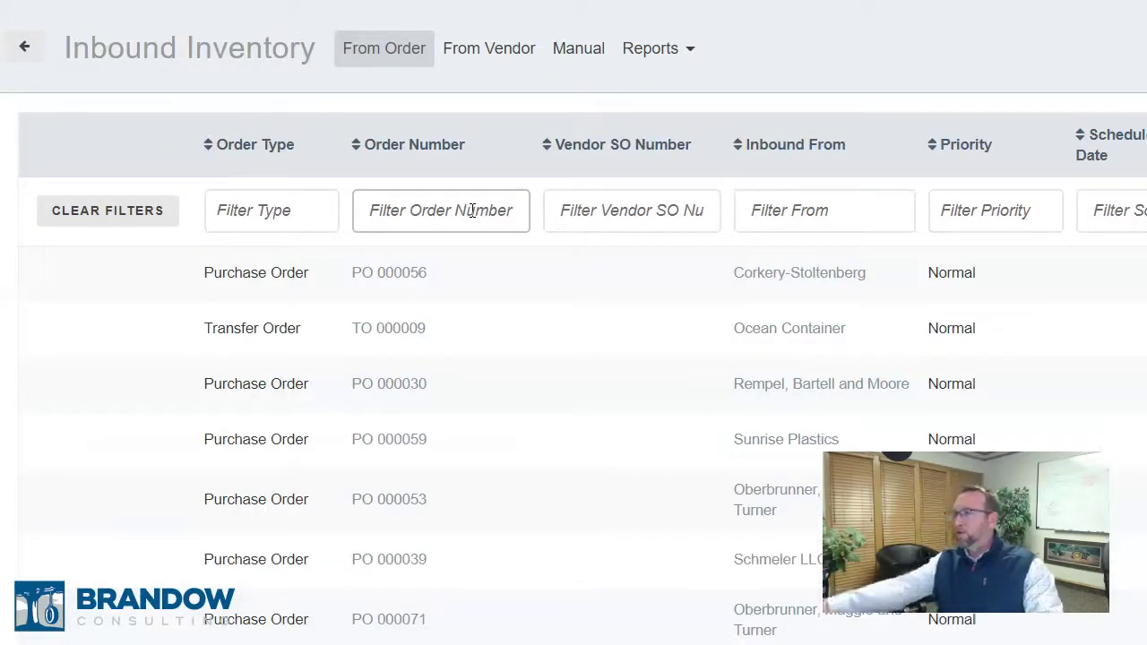
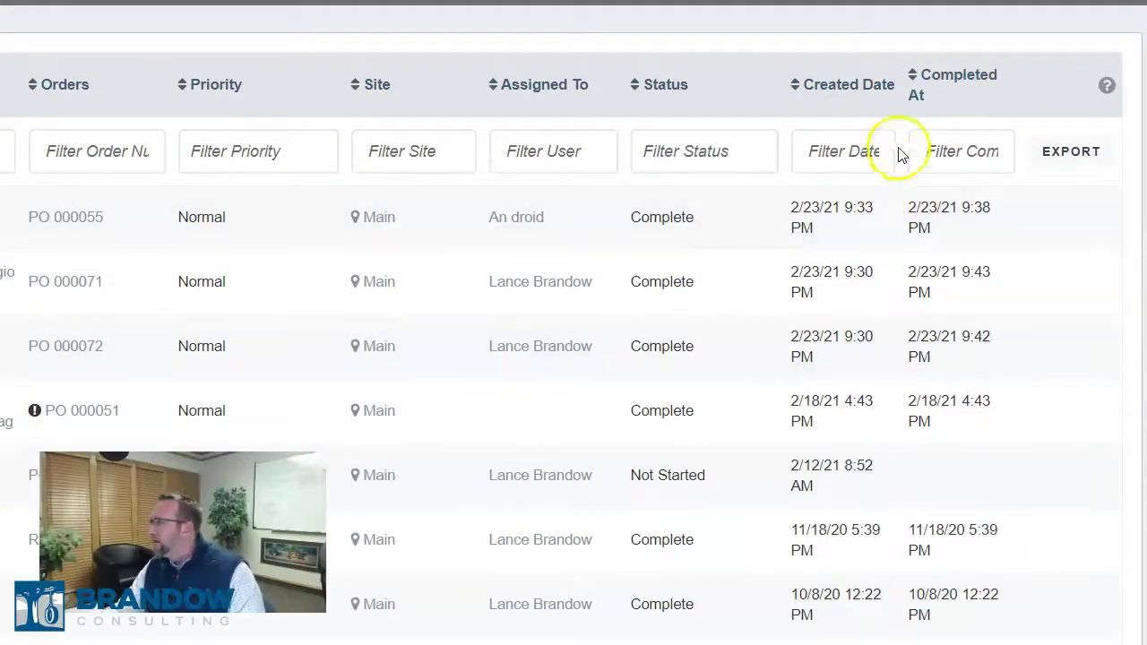
Step: Sort the receipts by completion date, open the Oberbrunner, Maggio and Turner purchase order, and try to receive it
left_click(927, 80)
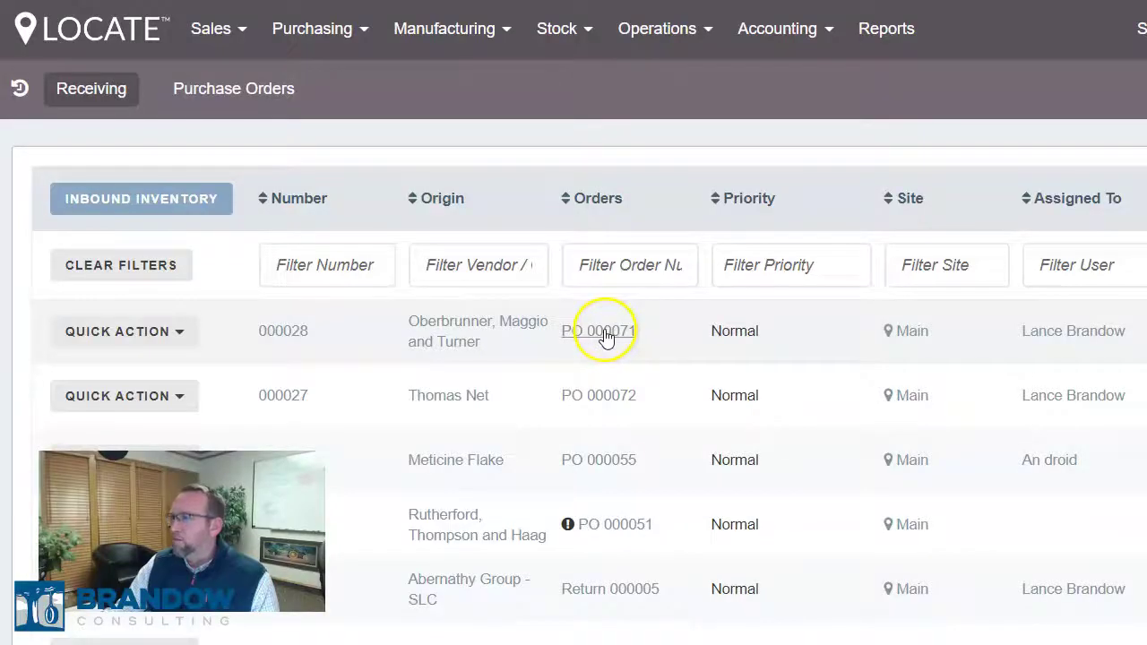
left_click(605, 333)
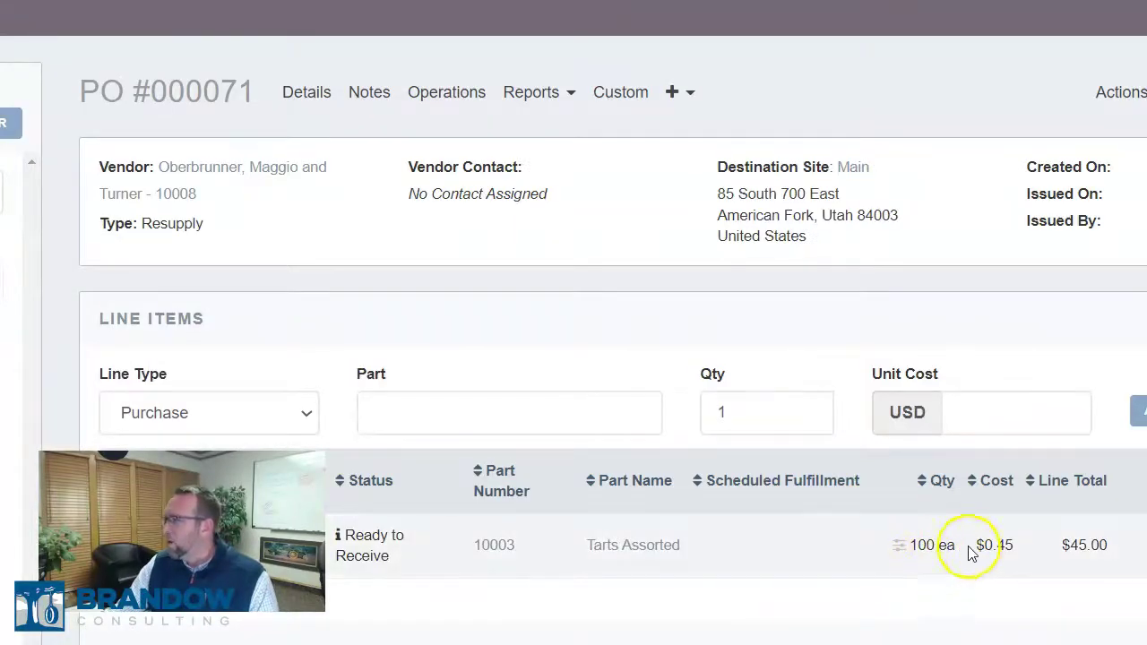
left_click(1122, 92)
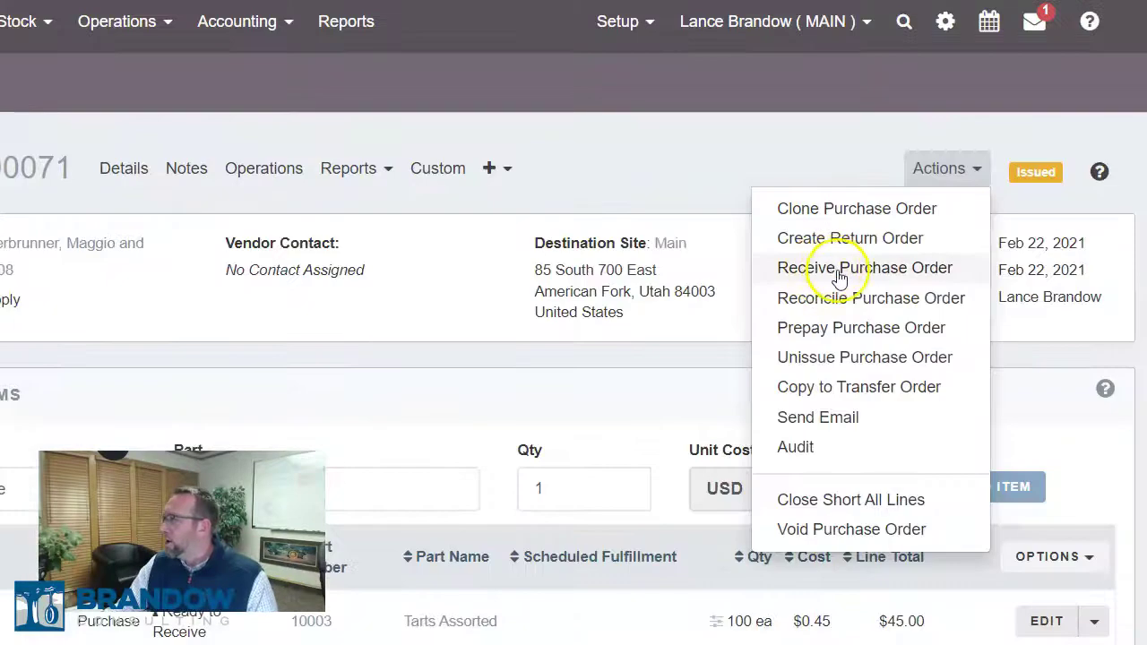
left_click(839, 269)
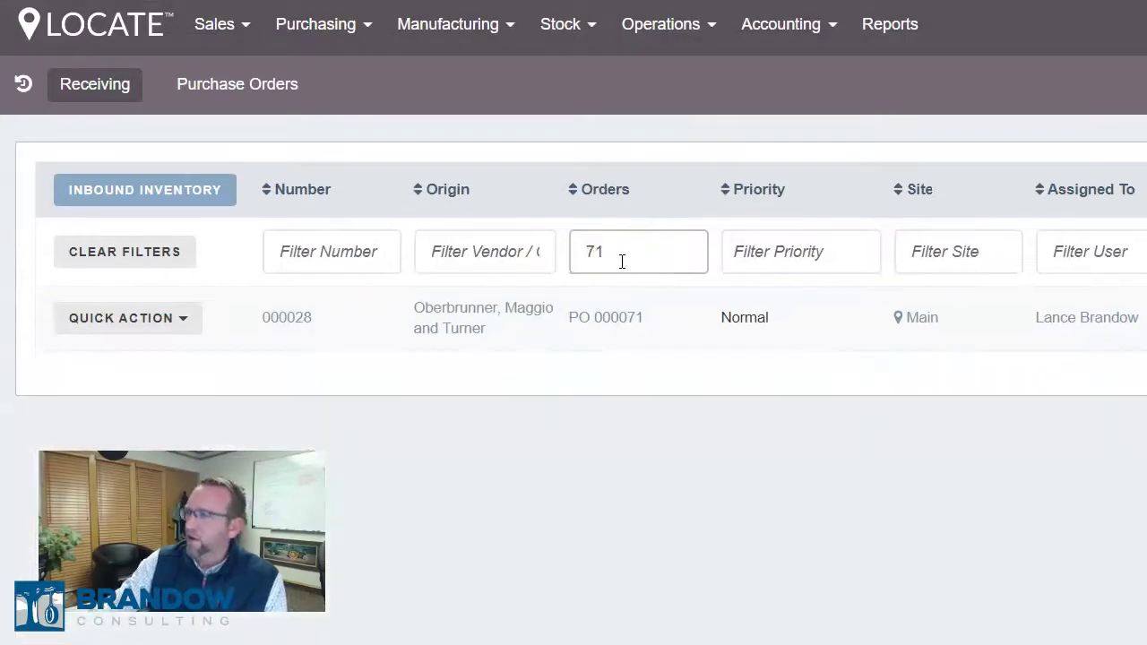
Step: Clear the receipts' order filter, then filter the inbound inventory by the Tarts Assorted order's number and open that purchase order
key("BackSpace")
key("BackSpace")
left_click(146, 191)
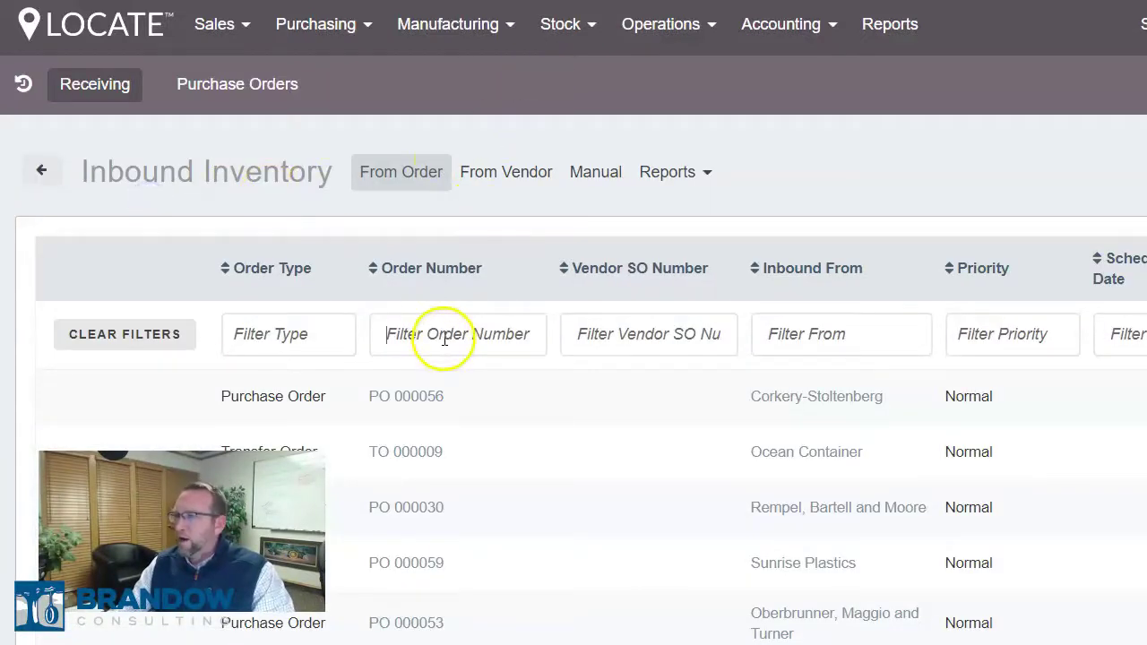
type("71")
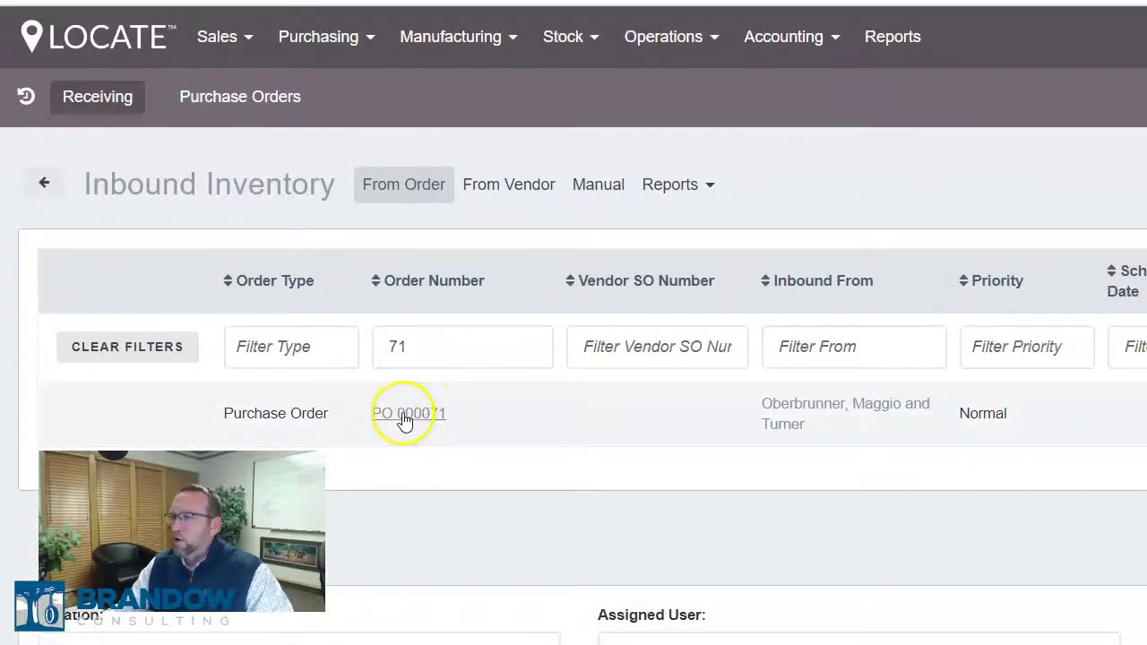
left_click(408, 417)
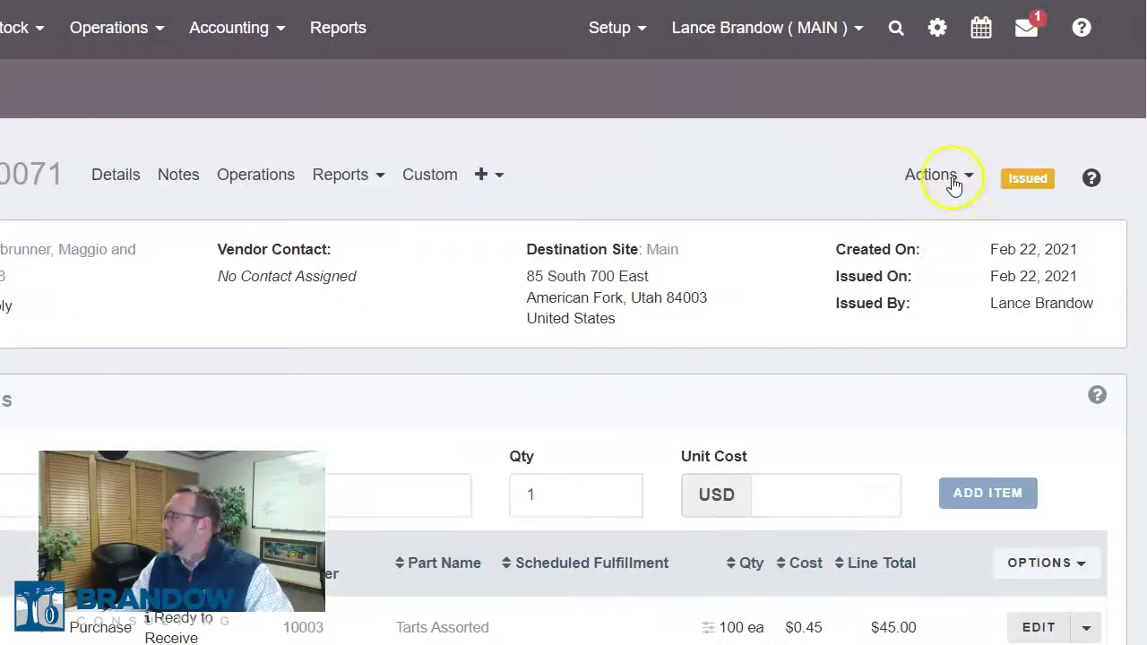
Step: Close short all lines of the Tarts Assorted purchase order, entering a reason and sending no email
left_click(955, 184)
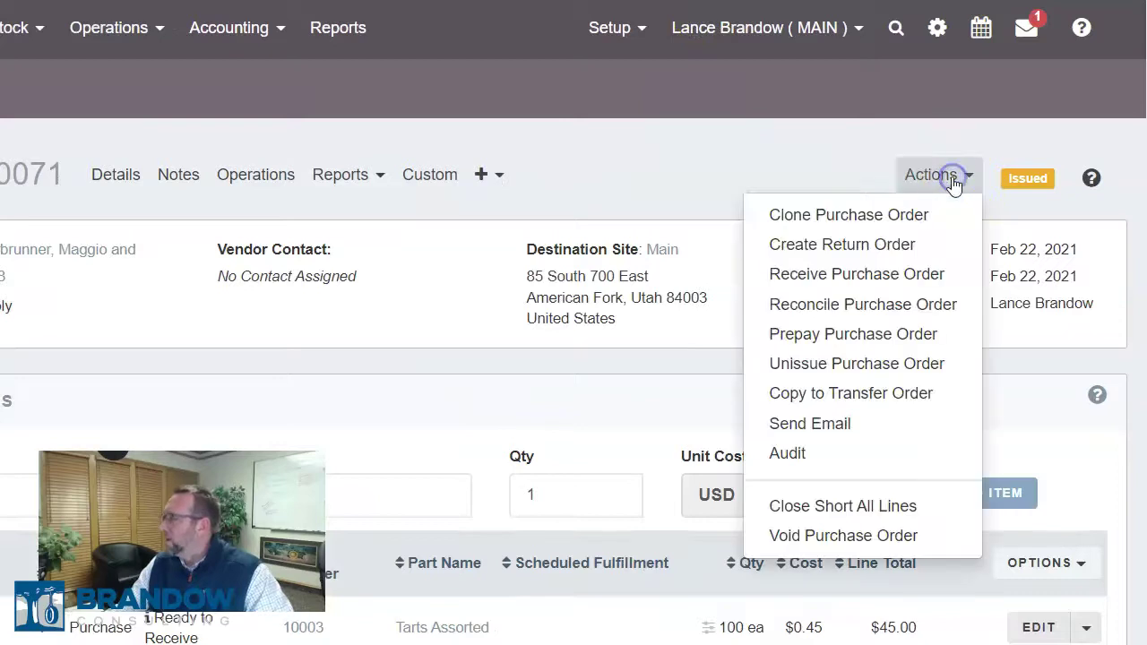
left_click(854, 506)
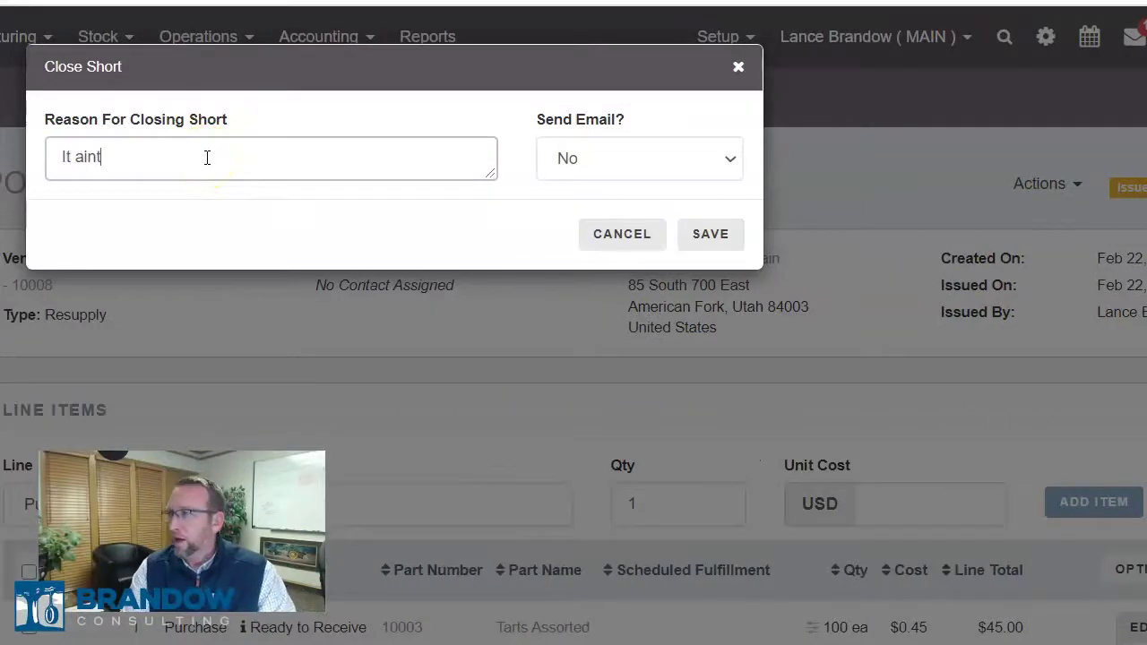
left_click(711, 234)
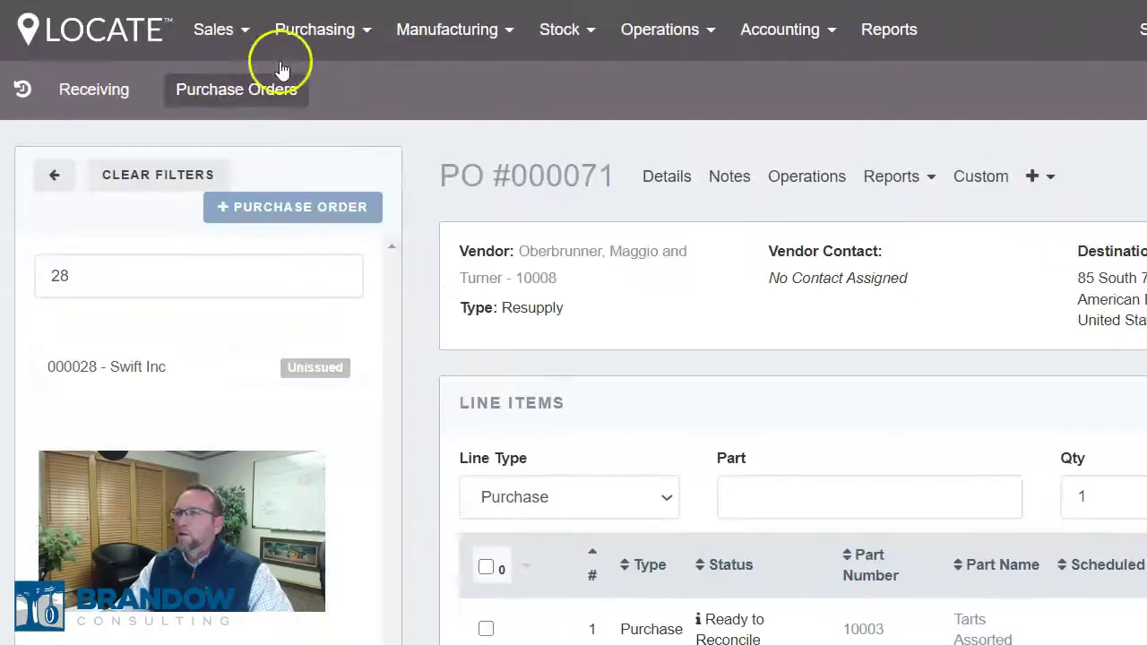
Step: Return to the inbound inventory, reapply the order number filter to check for the closed order, and leave the list
left_click(55, 89)
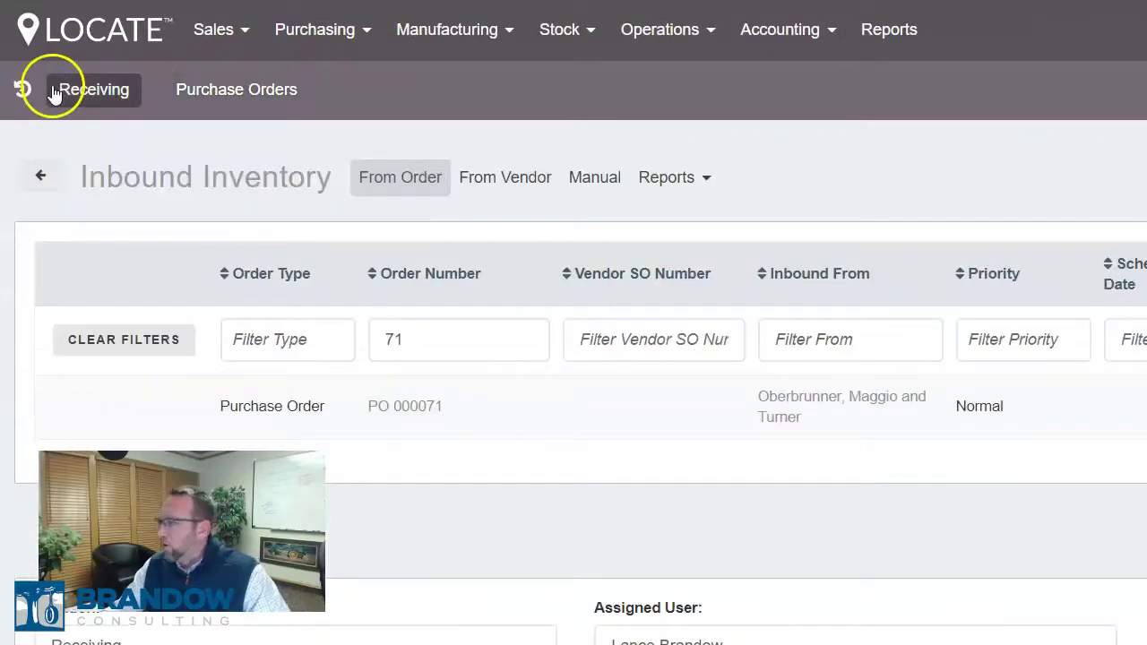
left_click(427, 341)
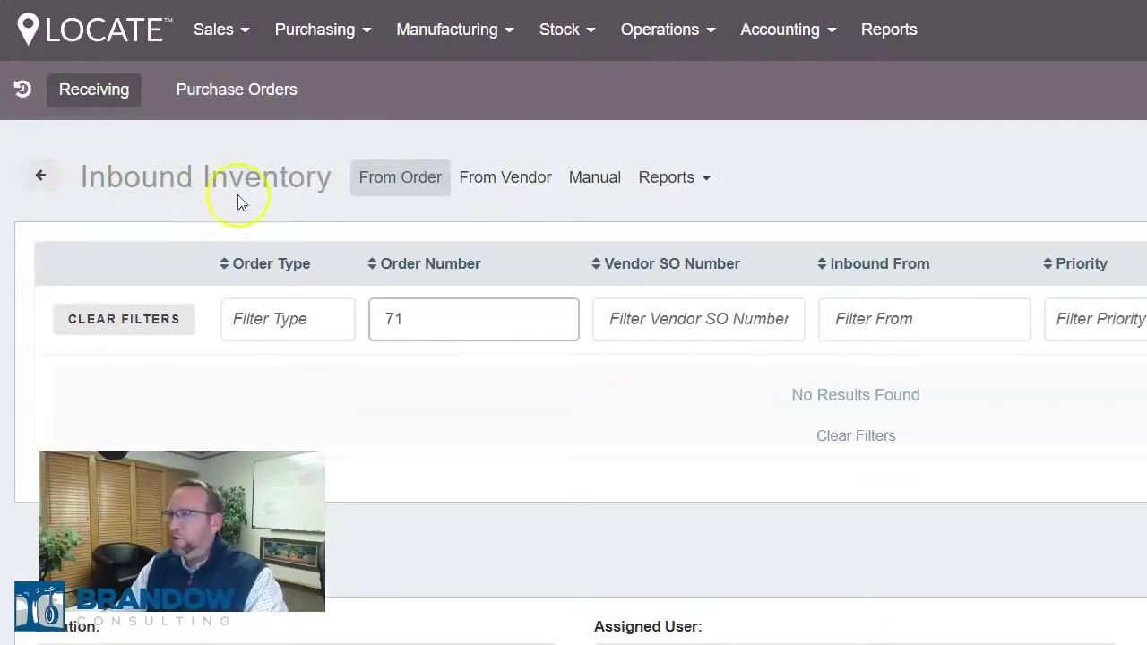
left_click(40, 177)
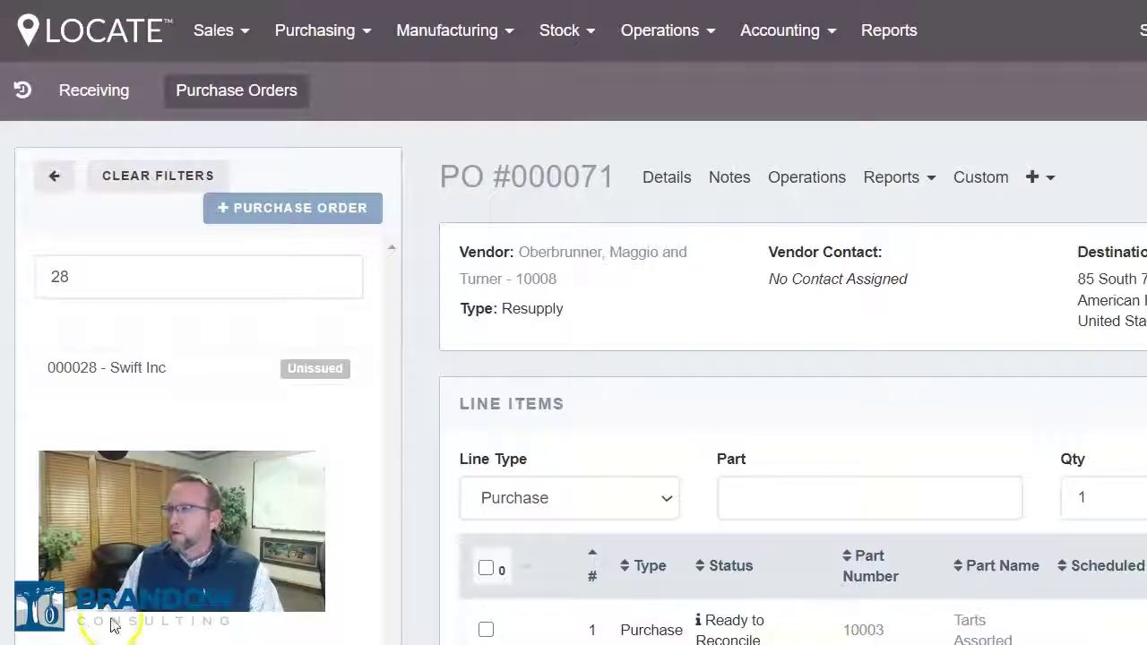
Step: Switch to the mobile warehouse app and open Putaway from its home screen
key("alt+Tab")
left_click_drag(731, 95, 735, 36)
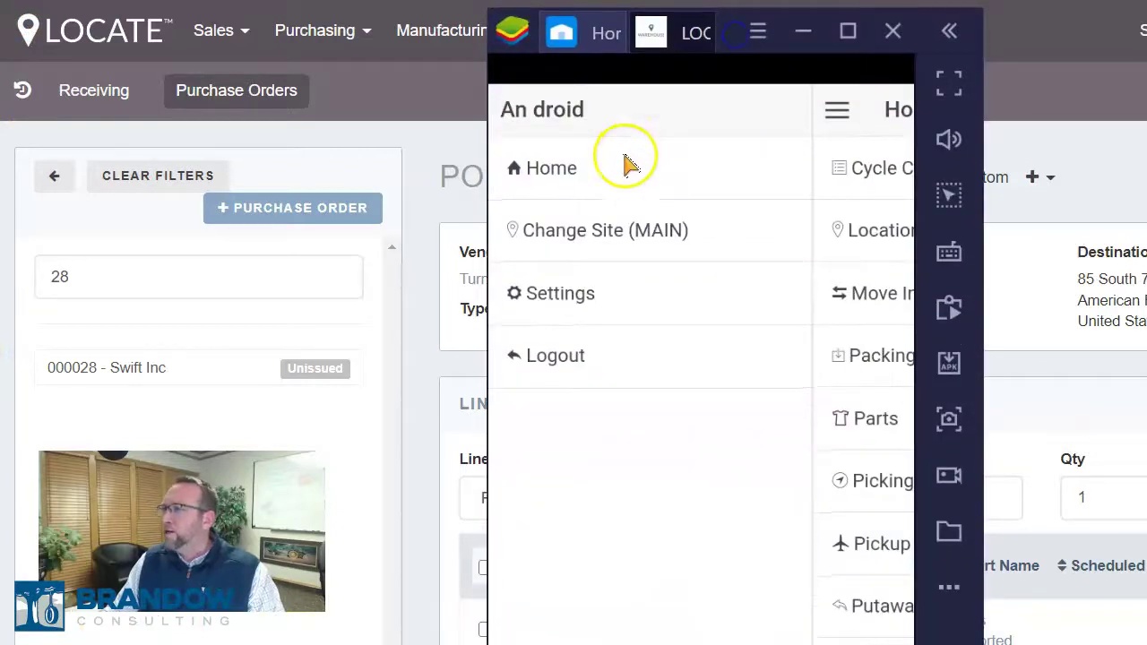
left_click(836, 111)
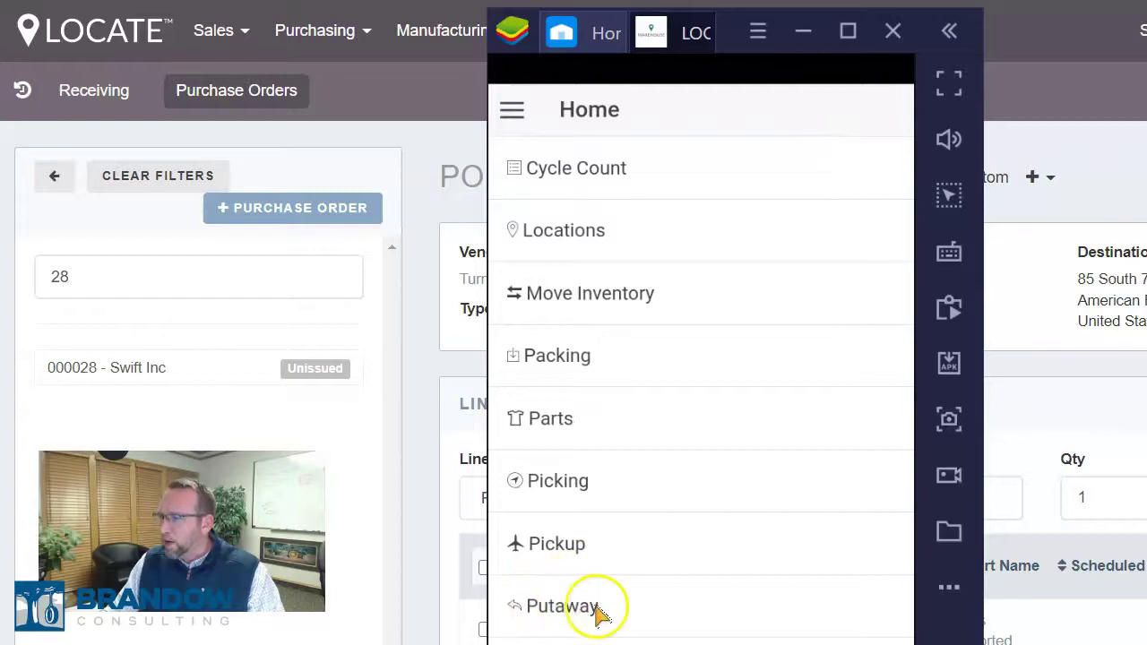
left_click(581, 607)
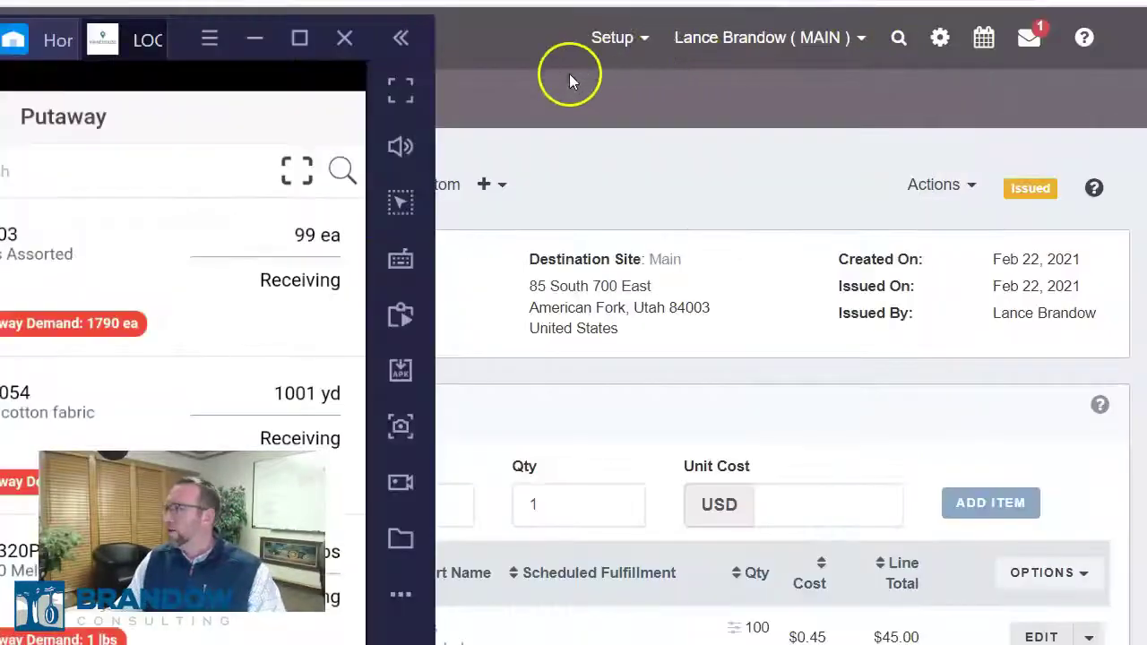
Step: In the web application, open the Main site's locations and page beyond the first ten
left_click(616, 40)
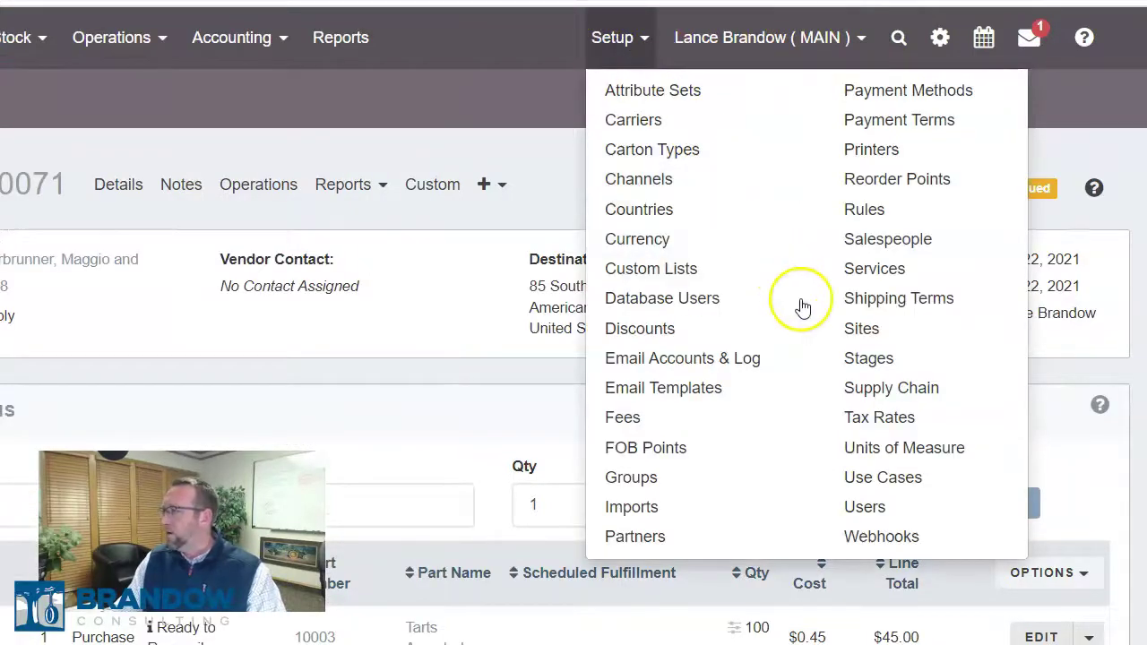
left_click(861, 328)
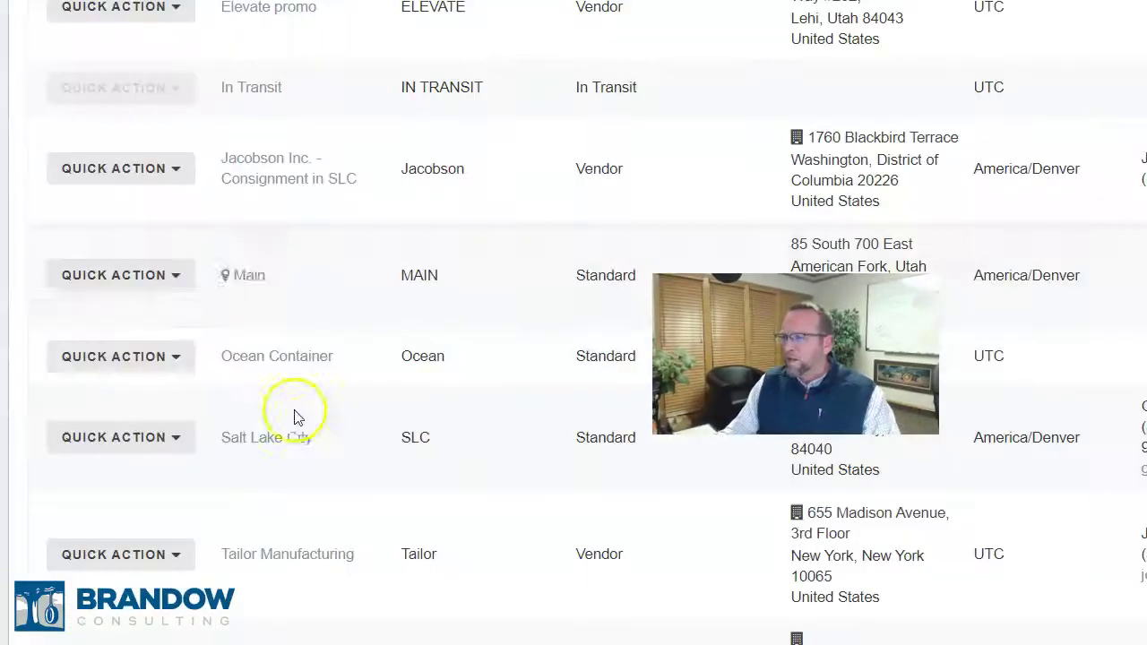
left_click(240, 278)
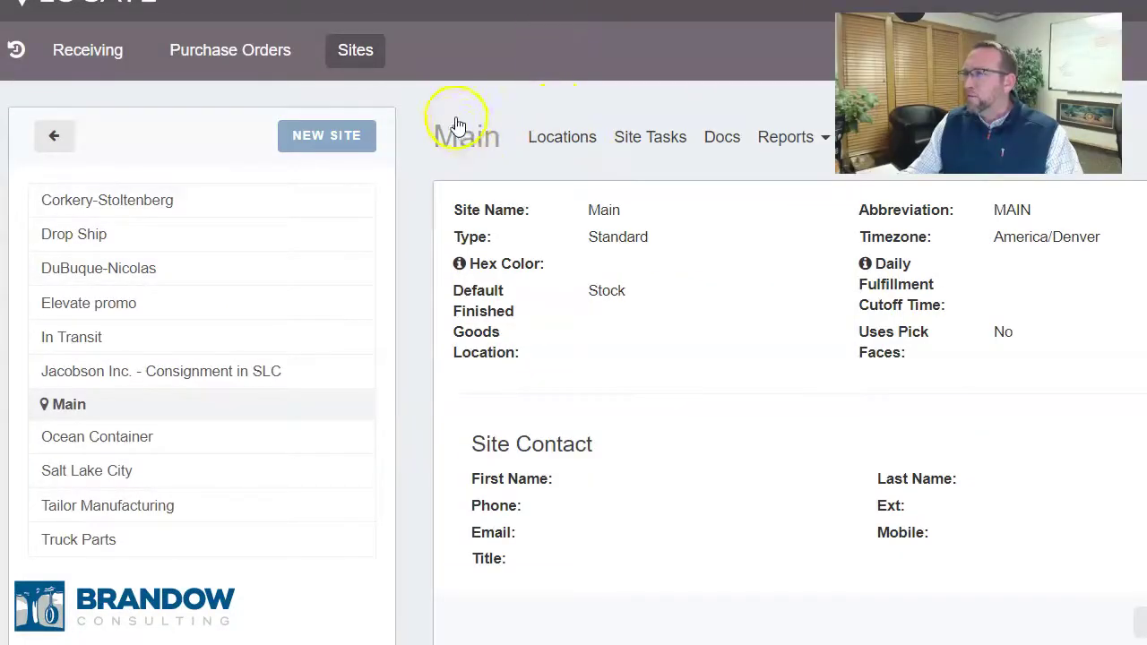
left_click(581, 148)
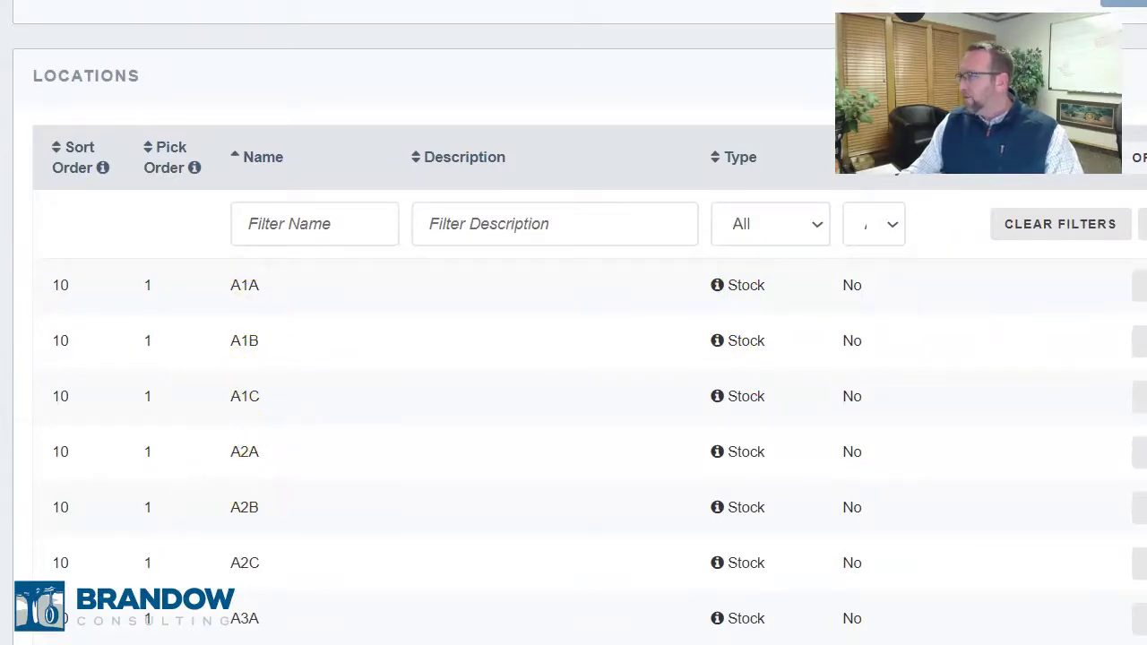
scroll(573, 358, "down", 1)
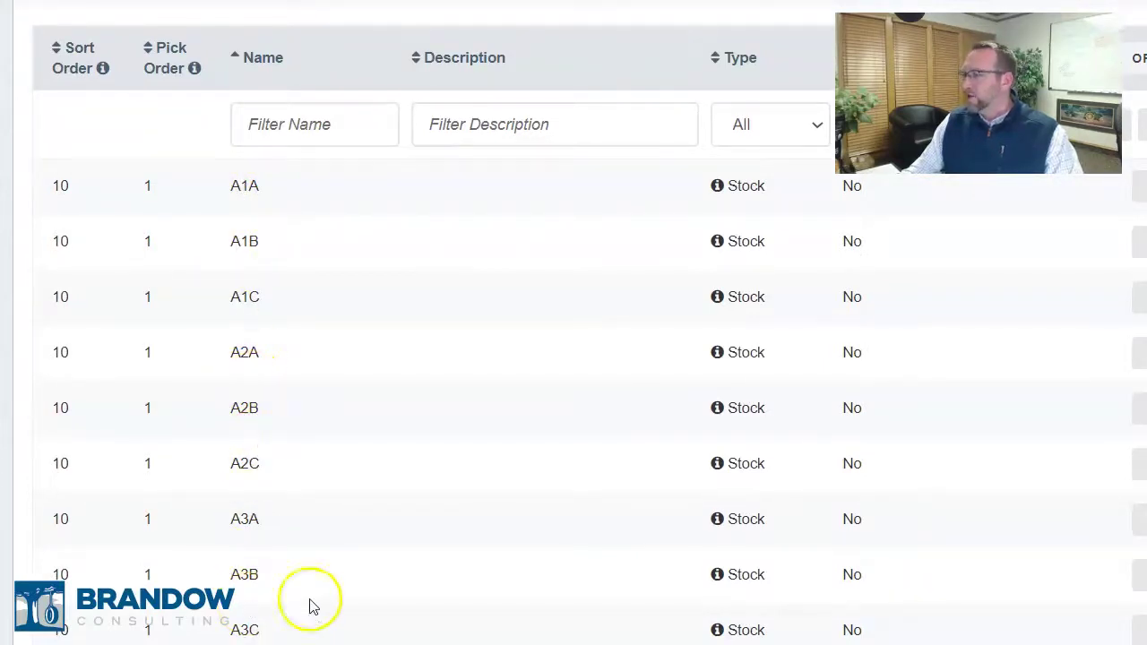
scroll(1103, 400, "down", 1)
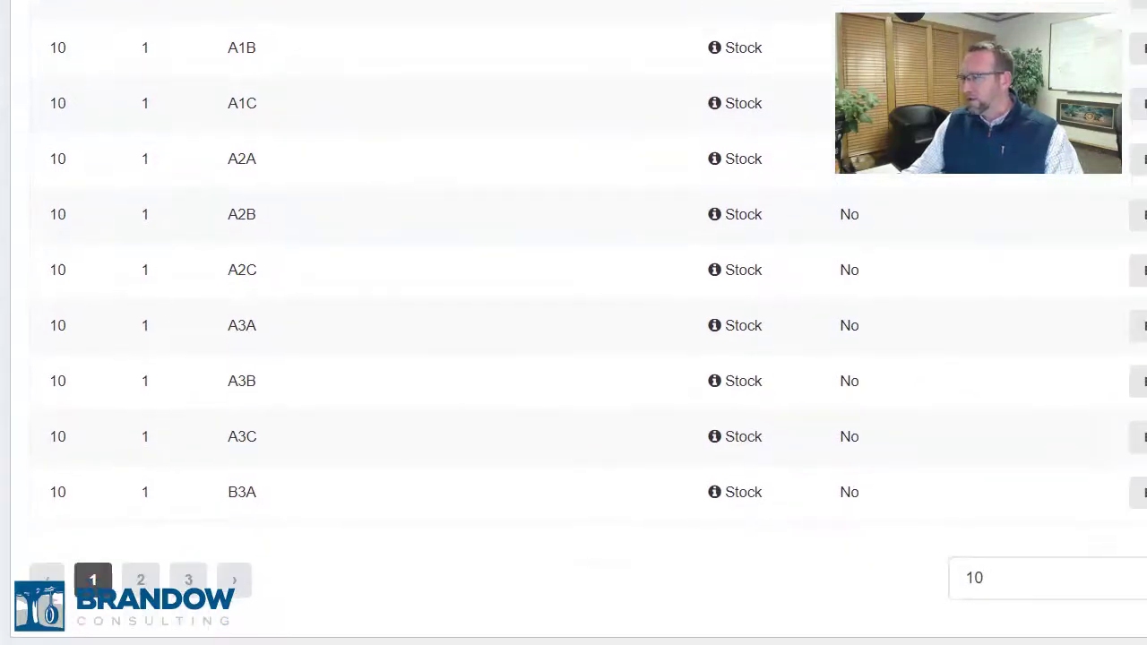
left_click(234, 579)
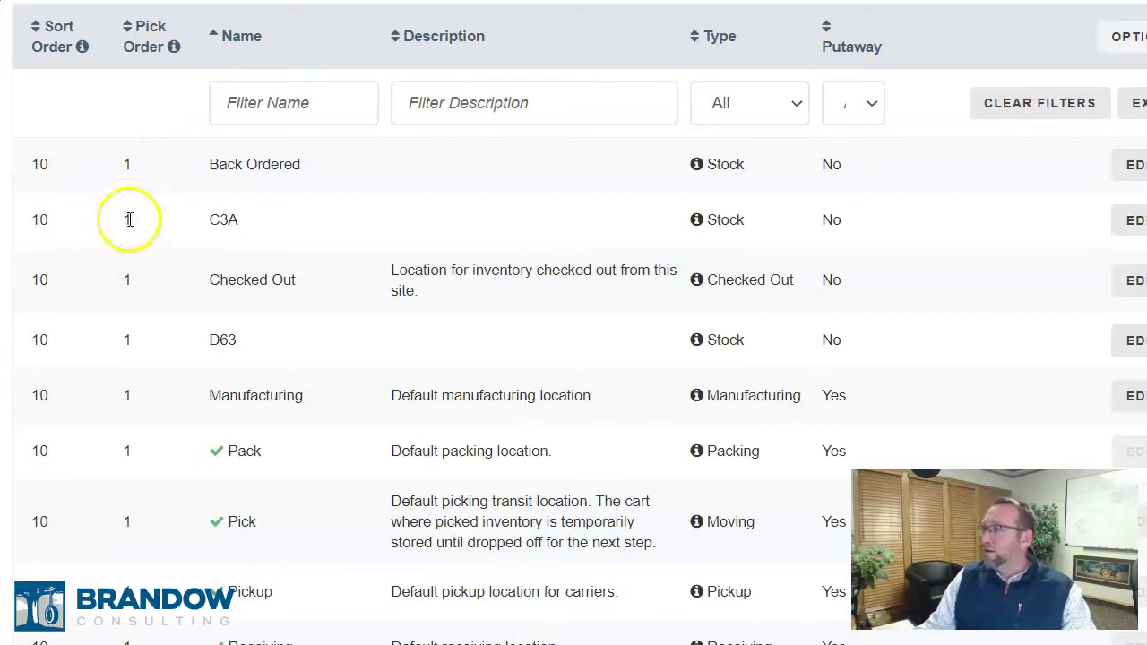
Step: Set the pick order to 2 for locations C3A and D63
left_click(1129, 219)
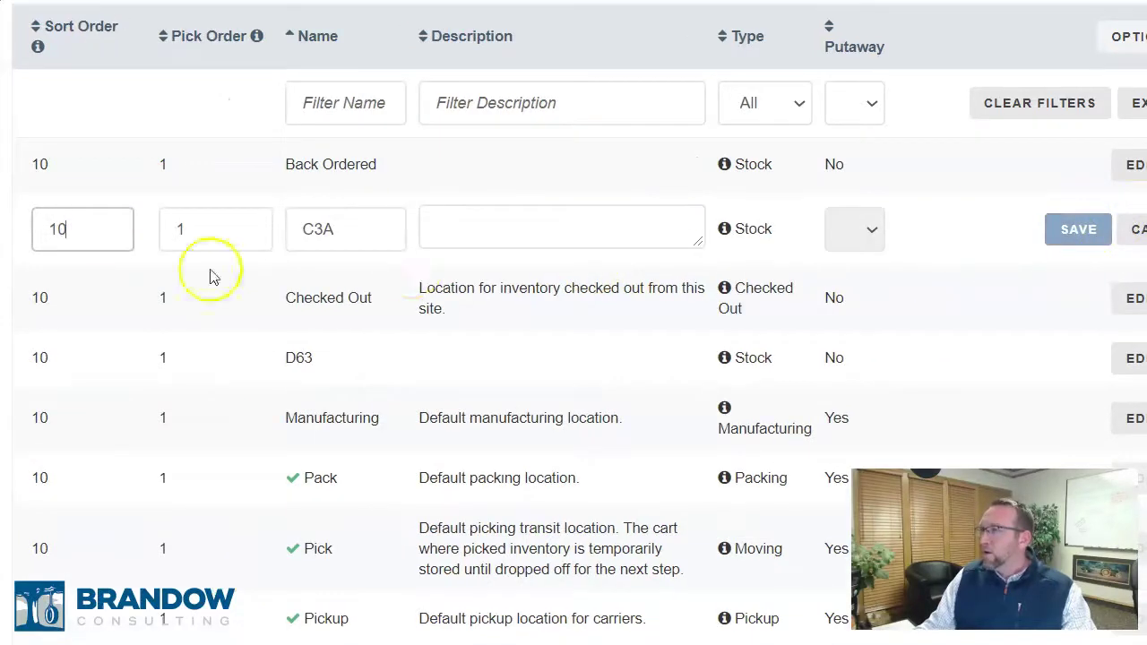
left_click_drag(205, 225, 177, 230)
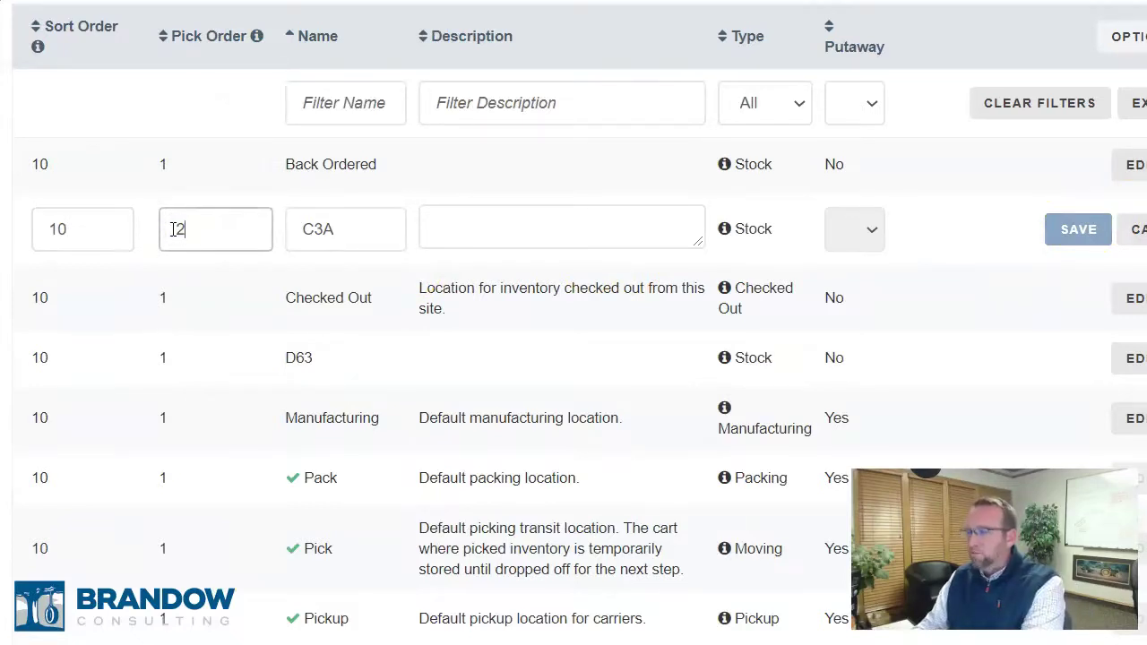
left_click(367, 351)
left_click_drag(231, 348, 136, 349)
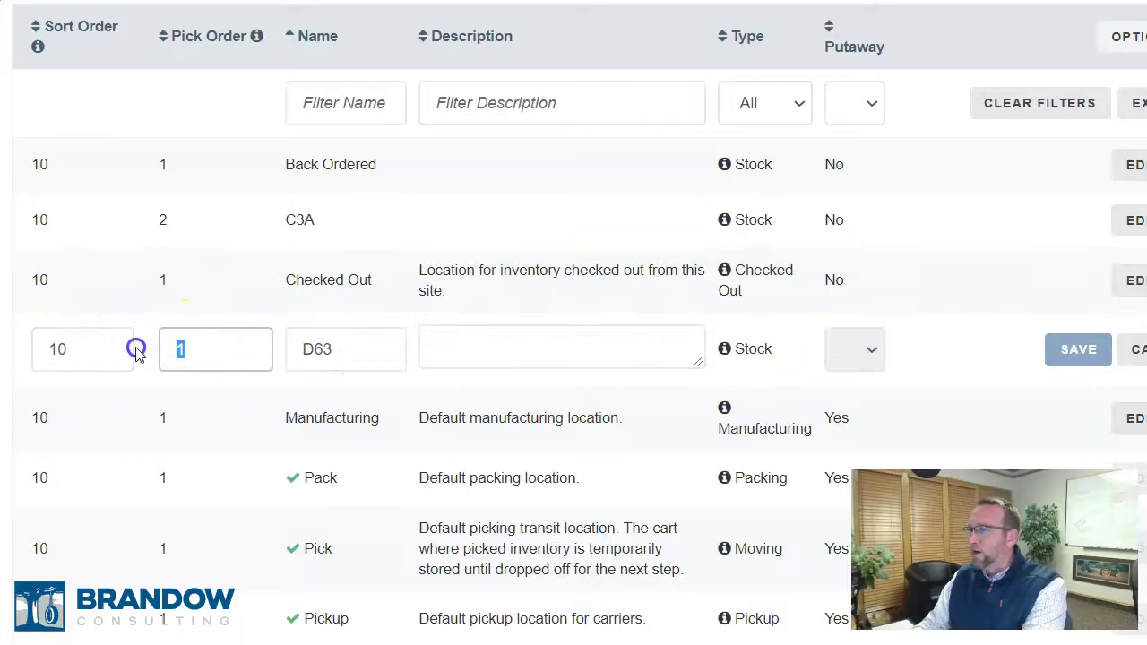
left_click(1078, 349)
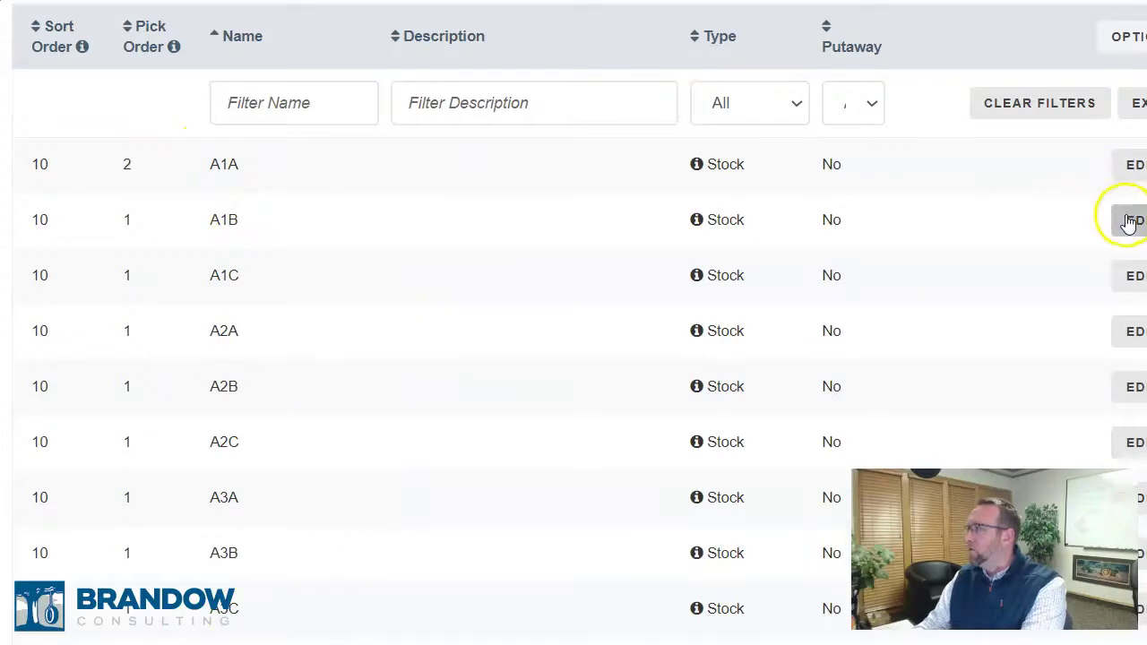
Step: Set the pick order to 2 for locations A1B and A1C
left_click(1127, 216)
left_click(200, 227)
type("2")
key("Return")
left_click(1136, 279)
double_click(246, 296)
type("2")
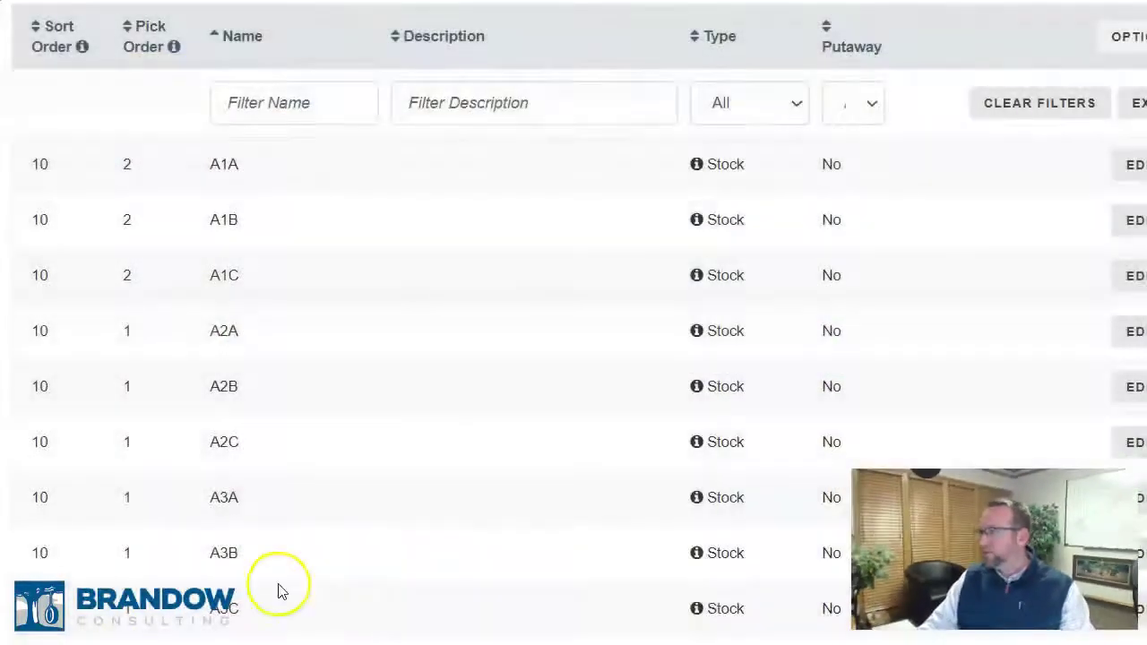
Step: Review the pick orders across the Main site's list of locations
scroll(269, 385, "down", 5)
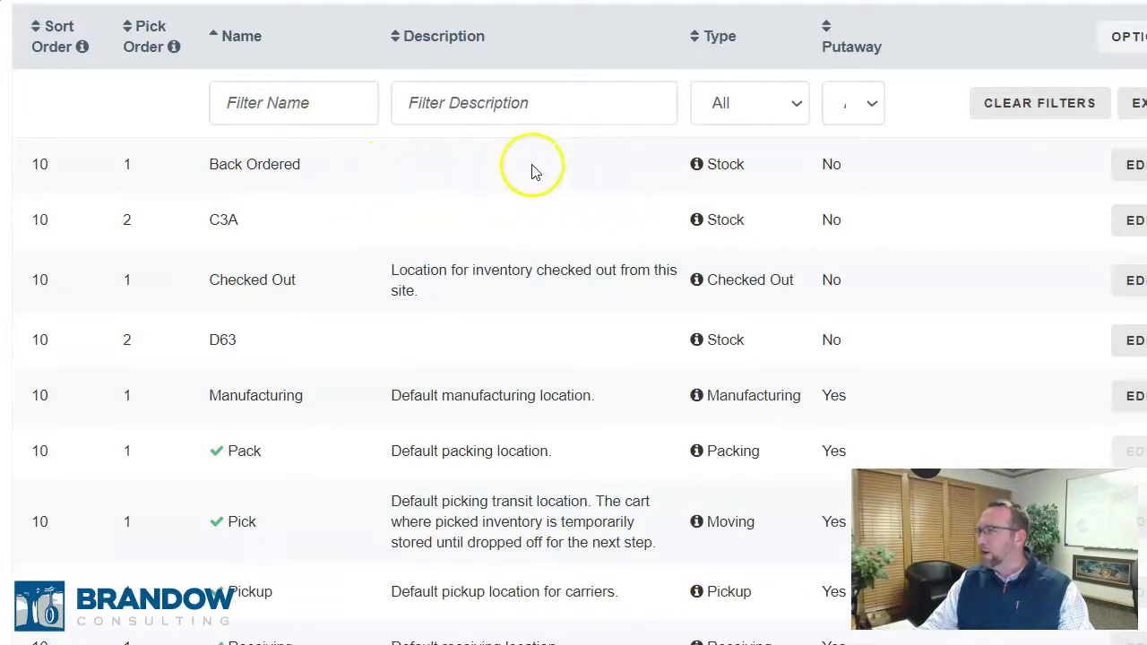
scroll(573, 359, "up", 2)
scroll(573, 359, "up", 5)
Step: Switch to the mobile warehouse app and put away 99 ea of part 10003 Tarts Assorted from Receiving to the Back Ordered location
key("alt+Tab")
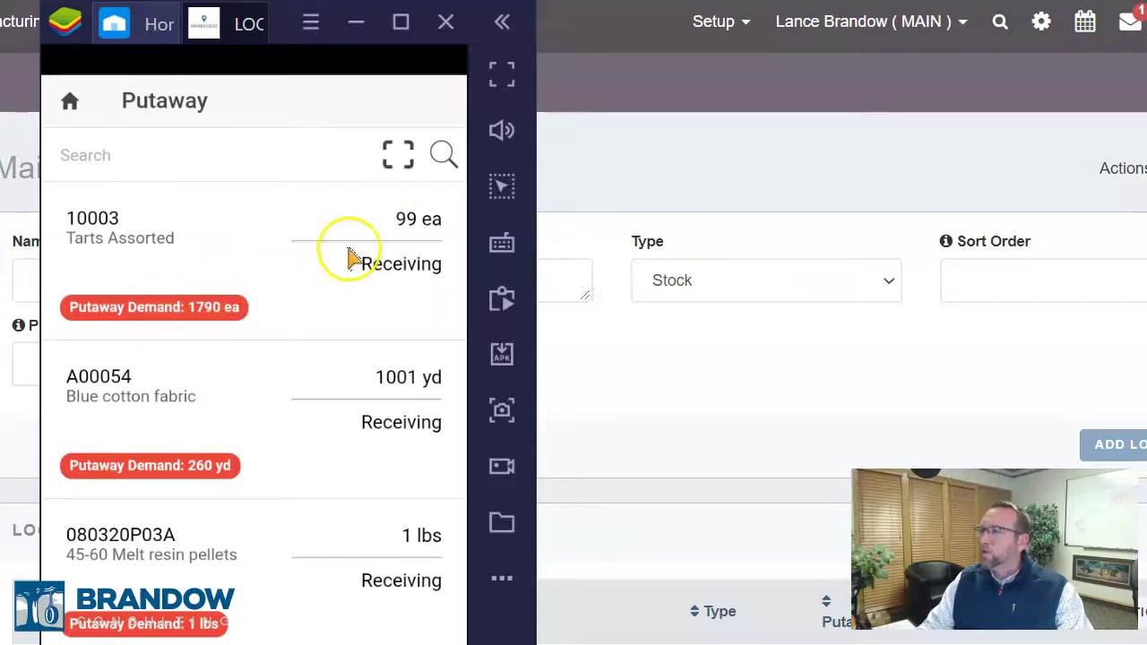
left_click(178, 306)
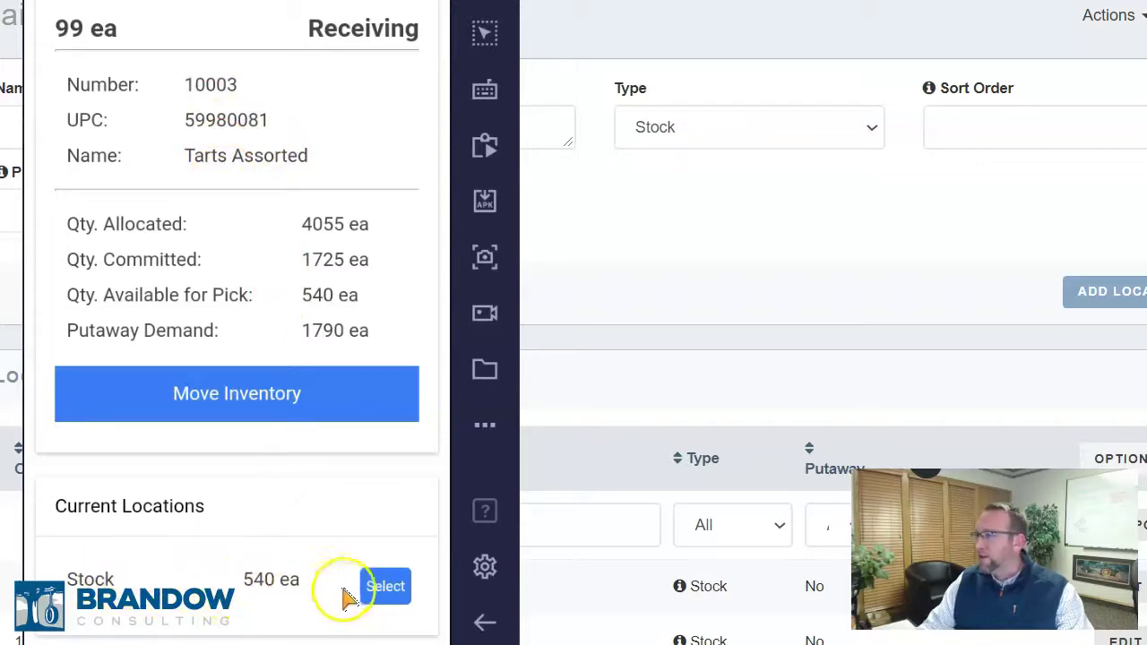
scroll(205, 358, "down", 1)
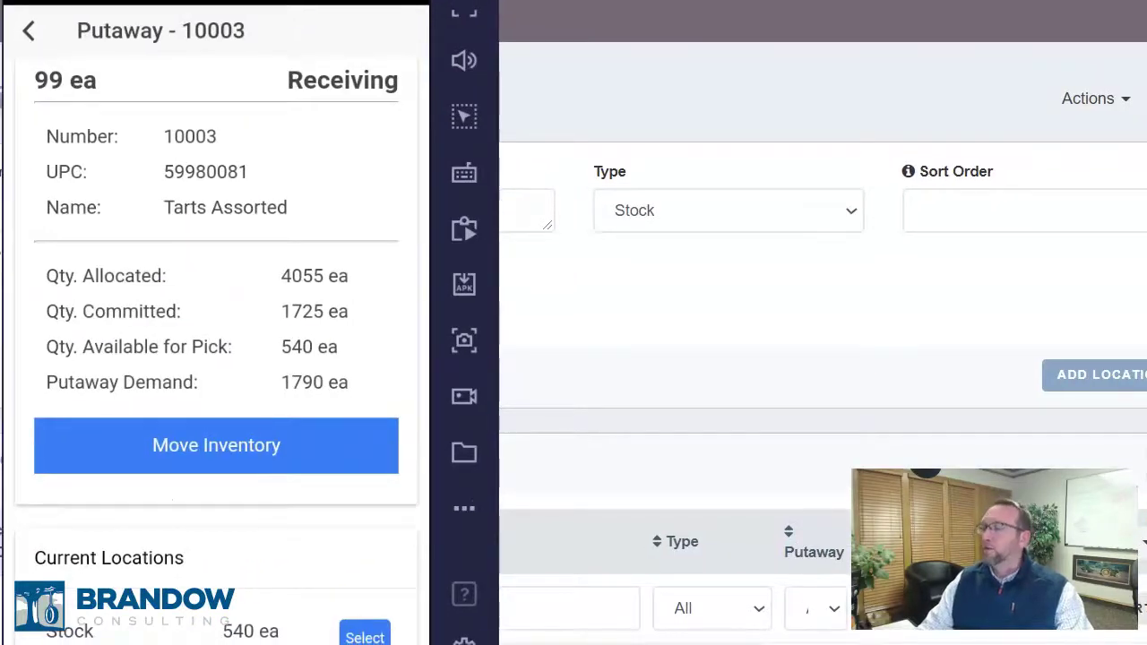
left_click(221, 450)
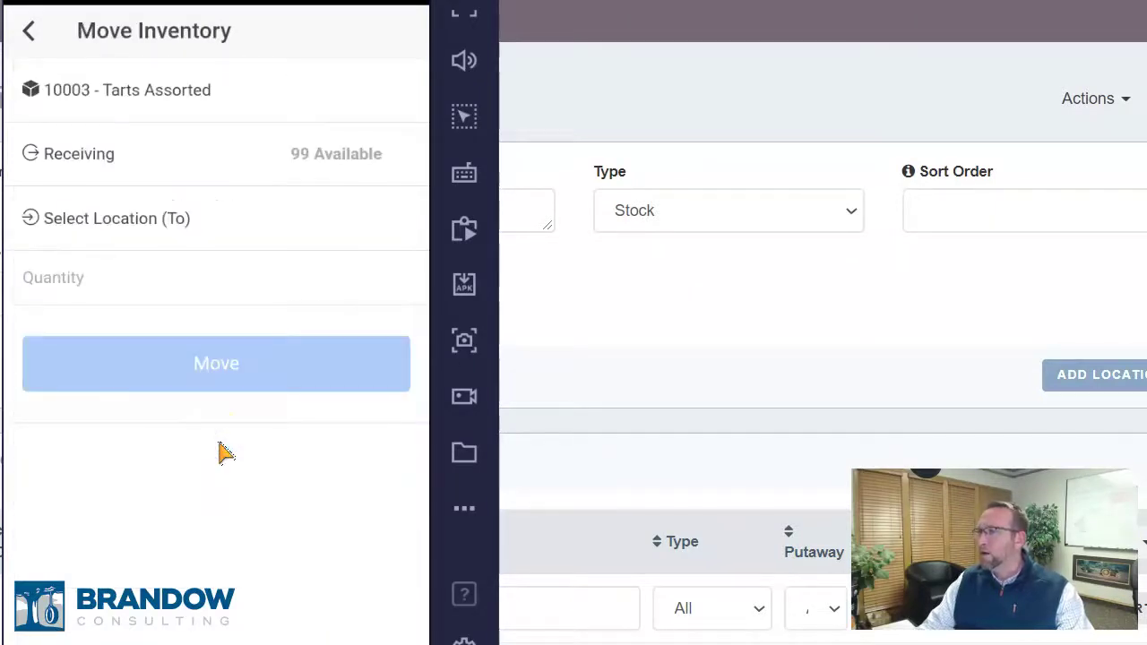
left_click(168, 219)
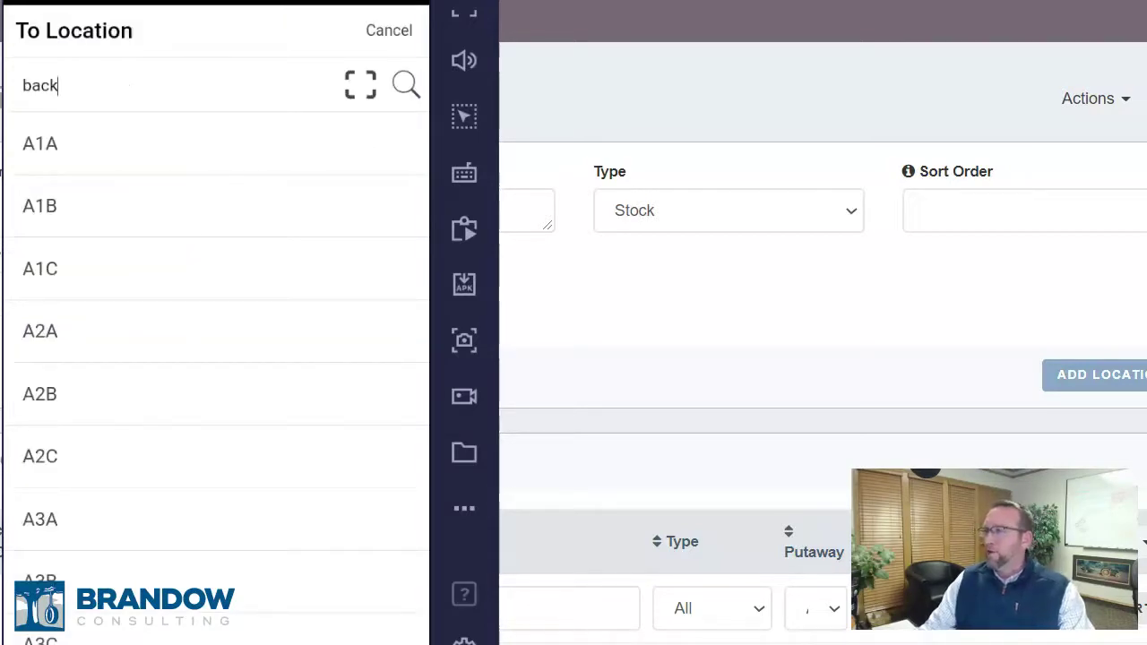
type("back")
left_click(408, 84)
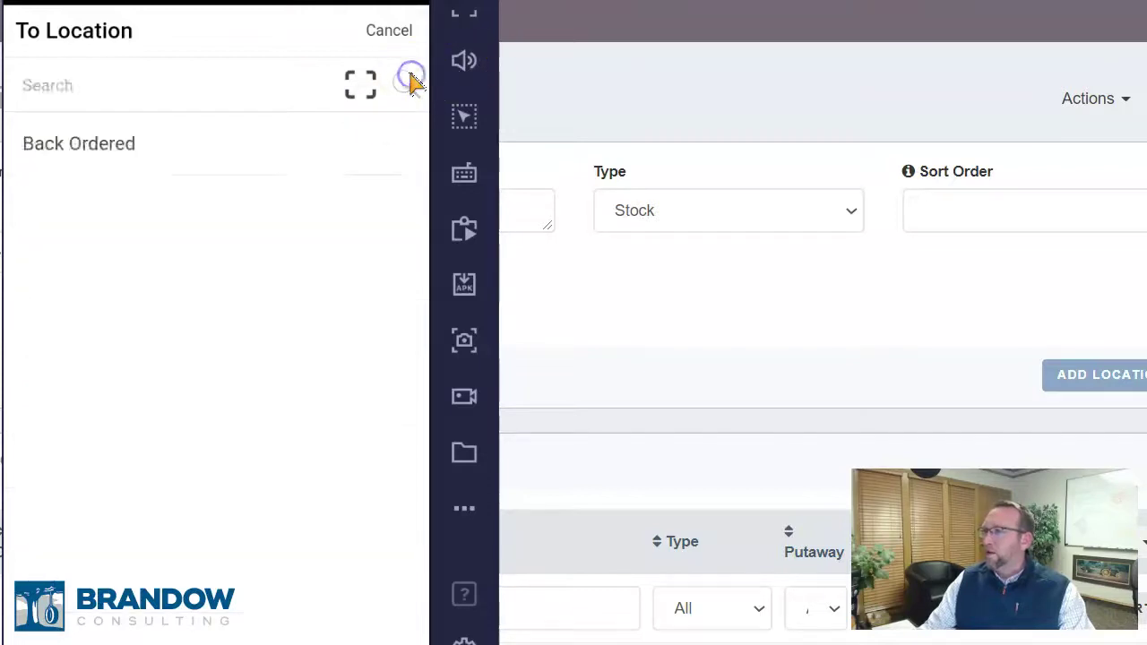
left_click(90, 145)
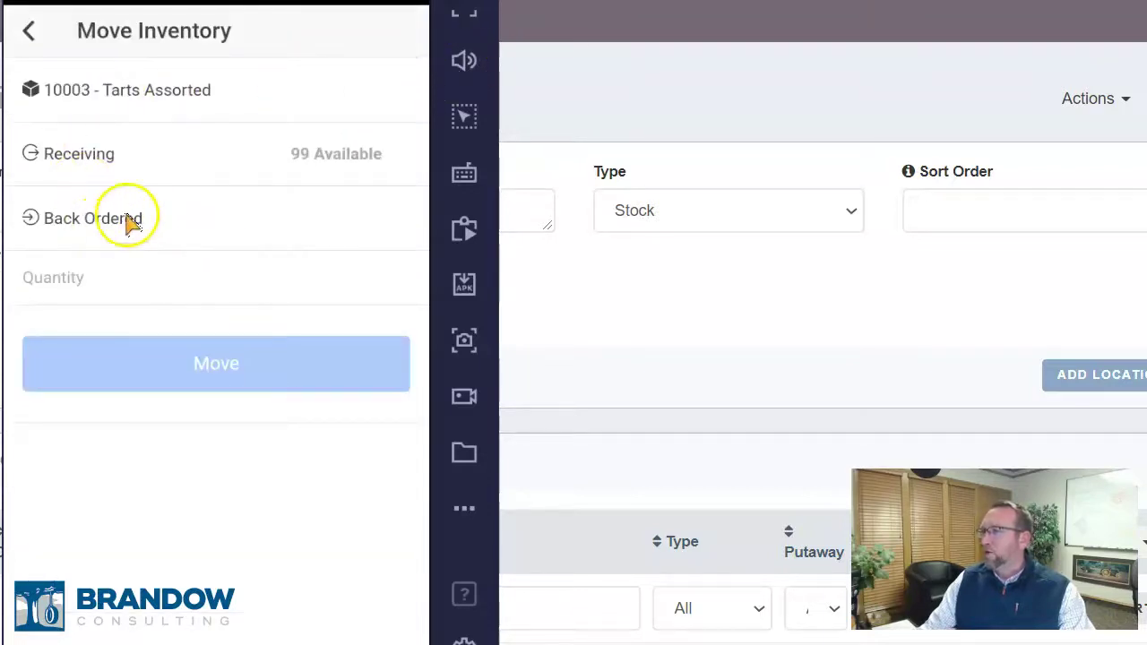
left_click(121, 294)
type("99")
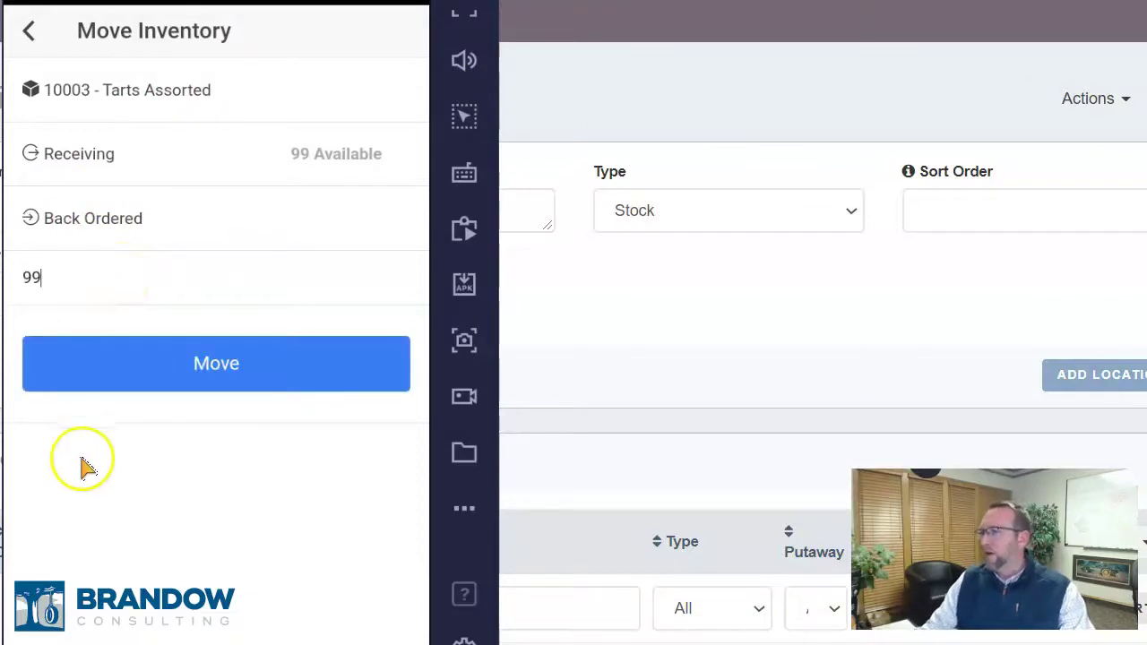
left_click(240, 377)
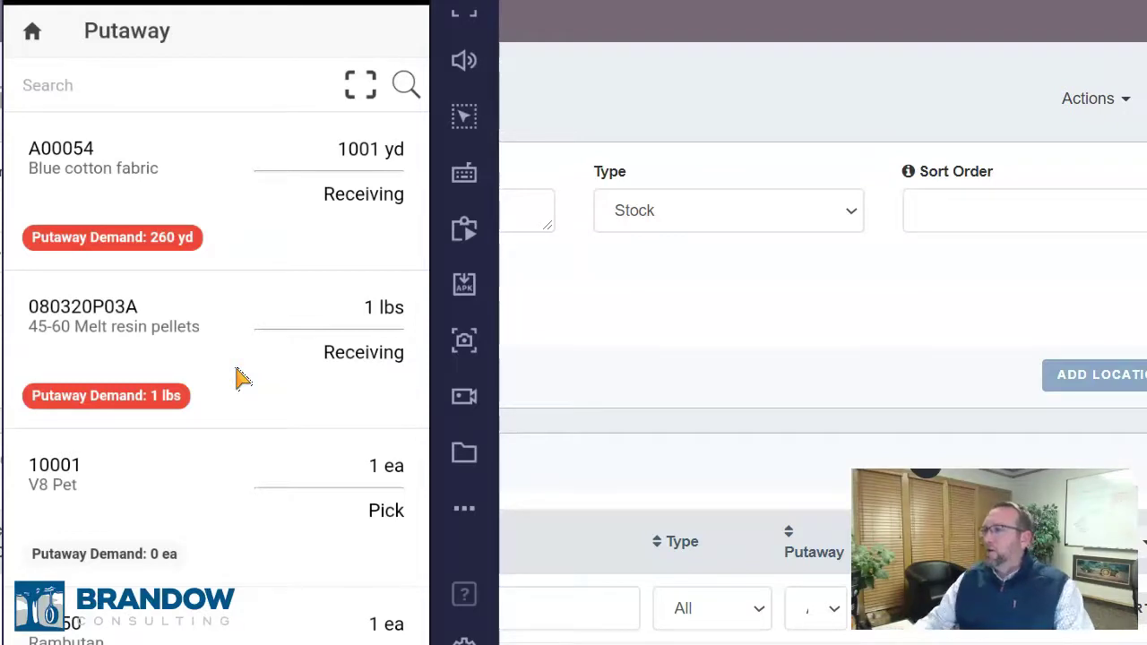
Step: Put away 1001 yd of part A00054 Blue cotton fabric from Receiving to the Back Ordered location
left_click(120, 240)
left_click(215, 442)
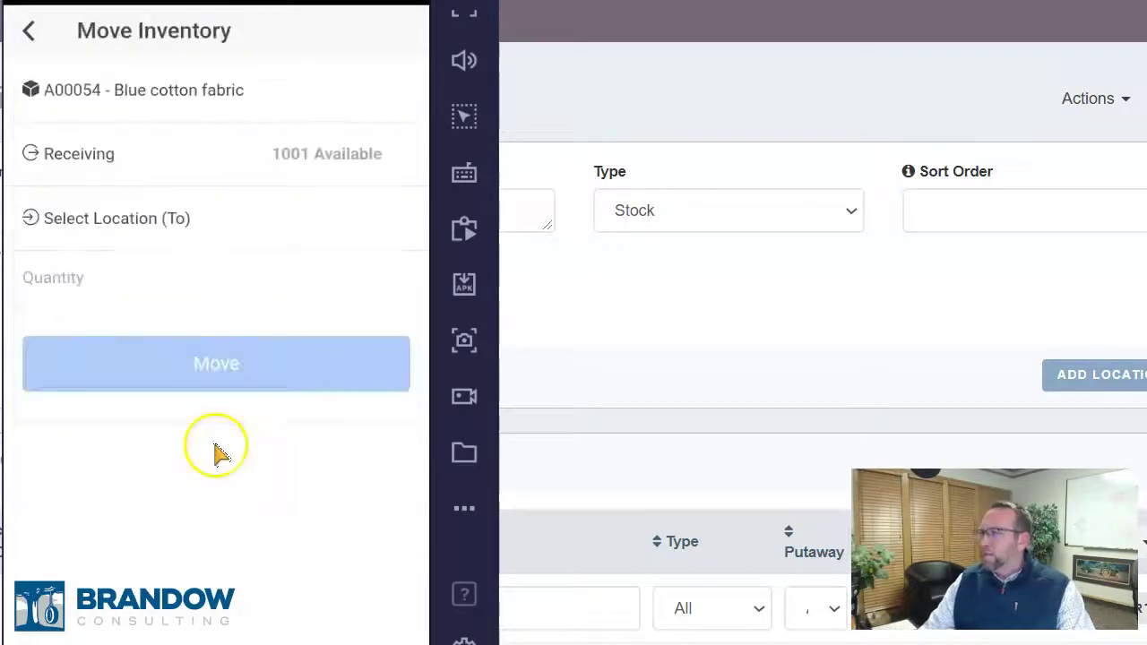
left_click(198, 221)
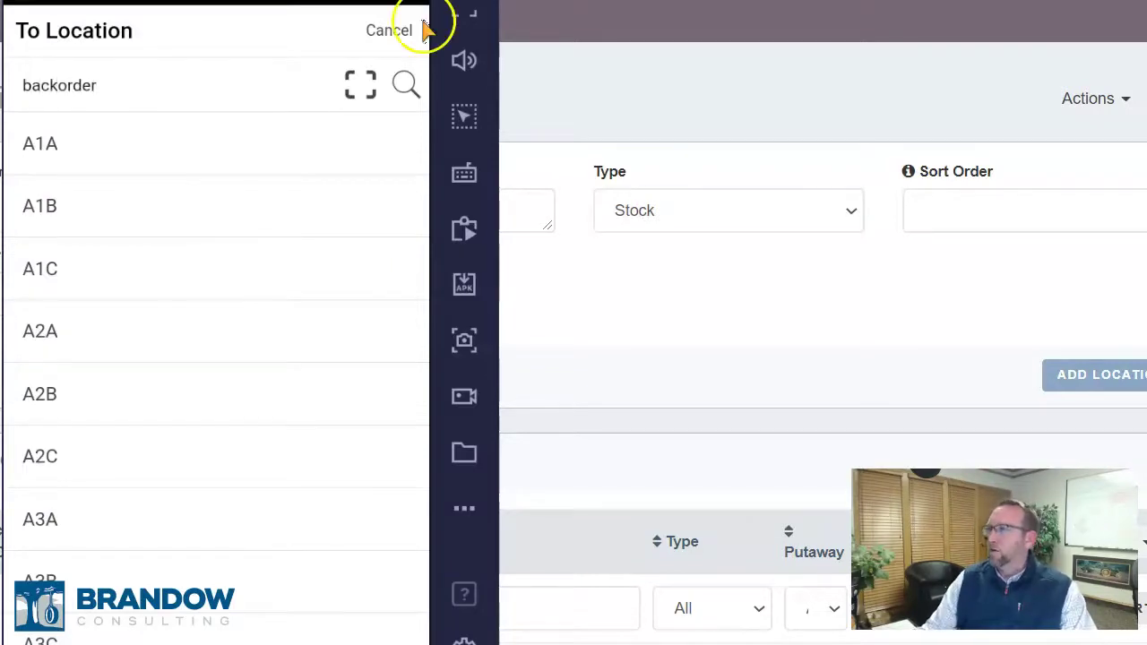
left_click(81, 70)
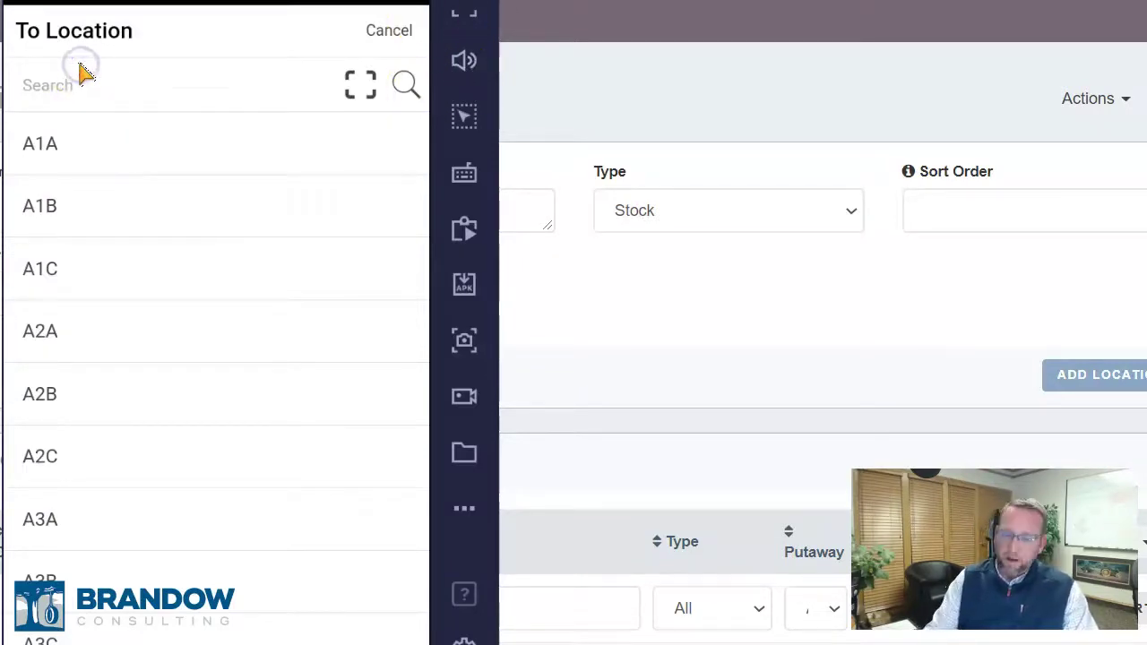
key("Return")
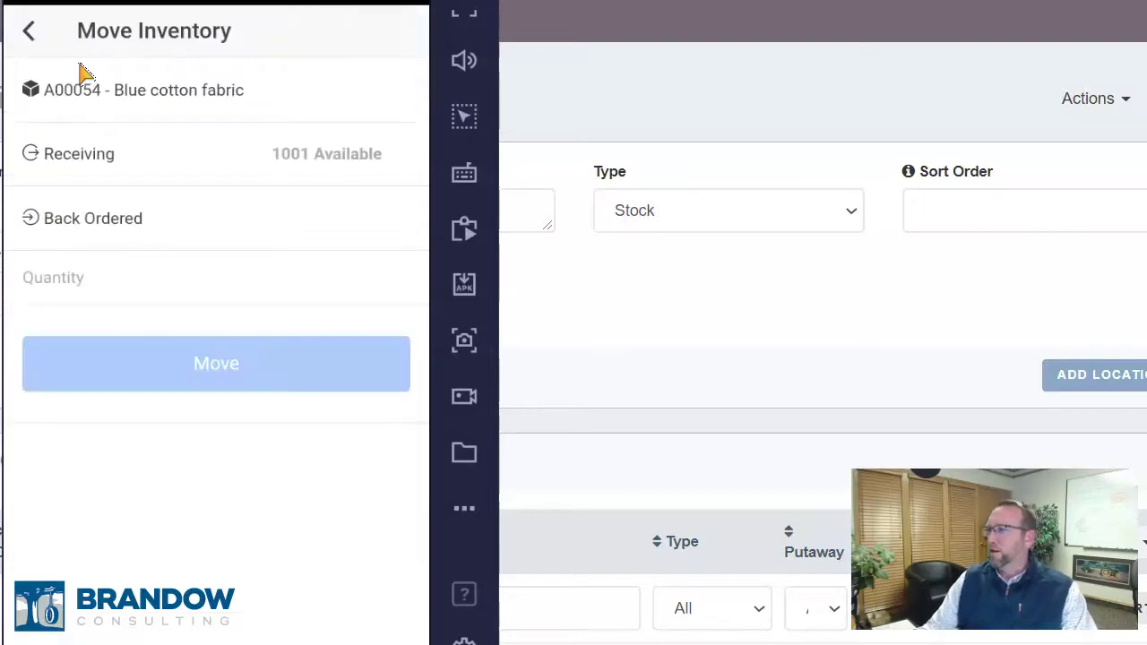
left_click(73, 279)
type("1001")
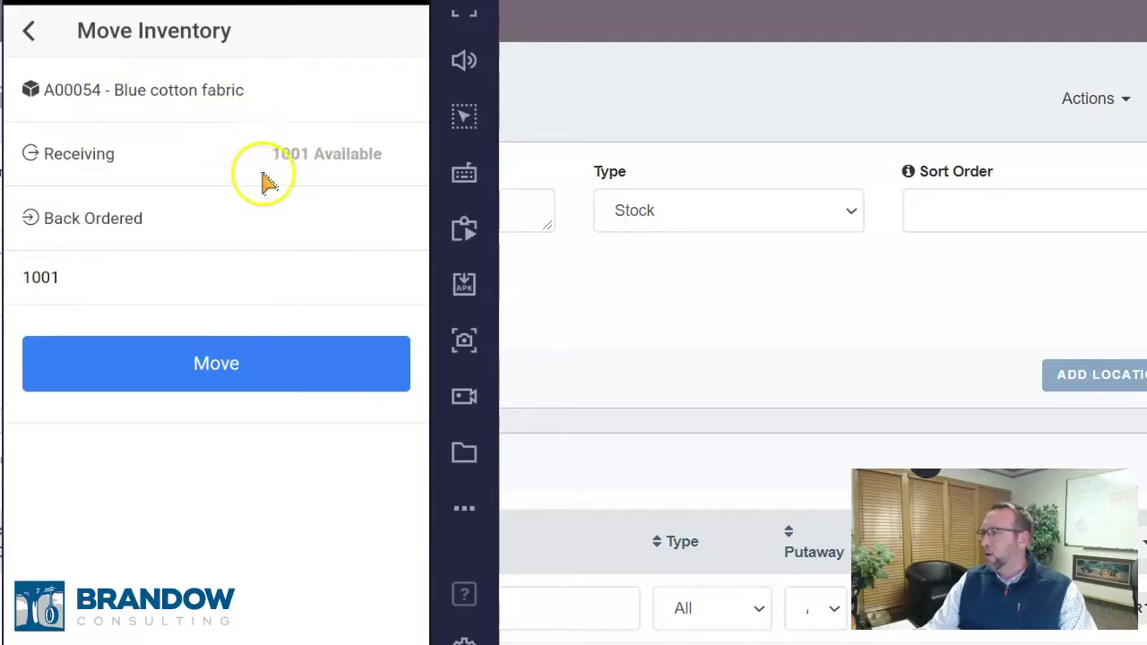
left_click(217, 362)
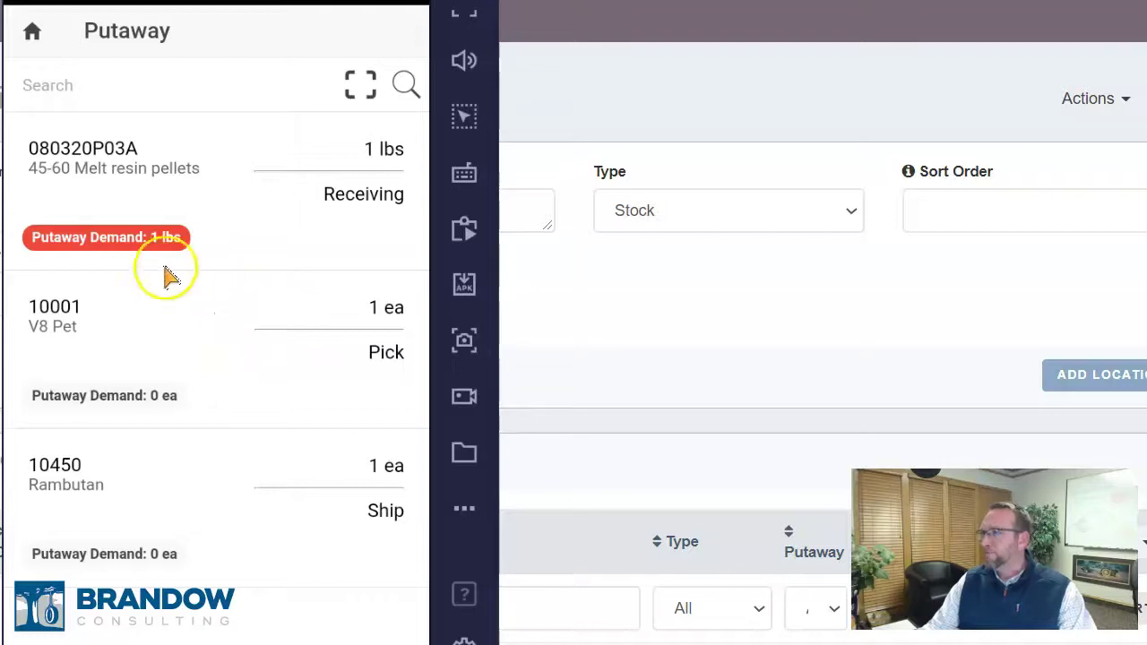
left_click(106, 240)
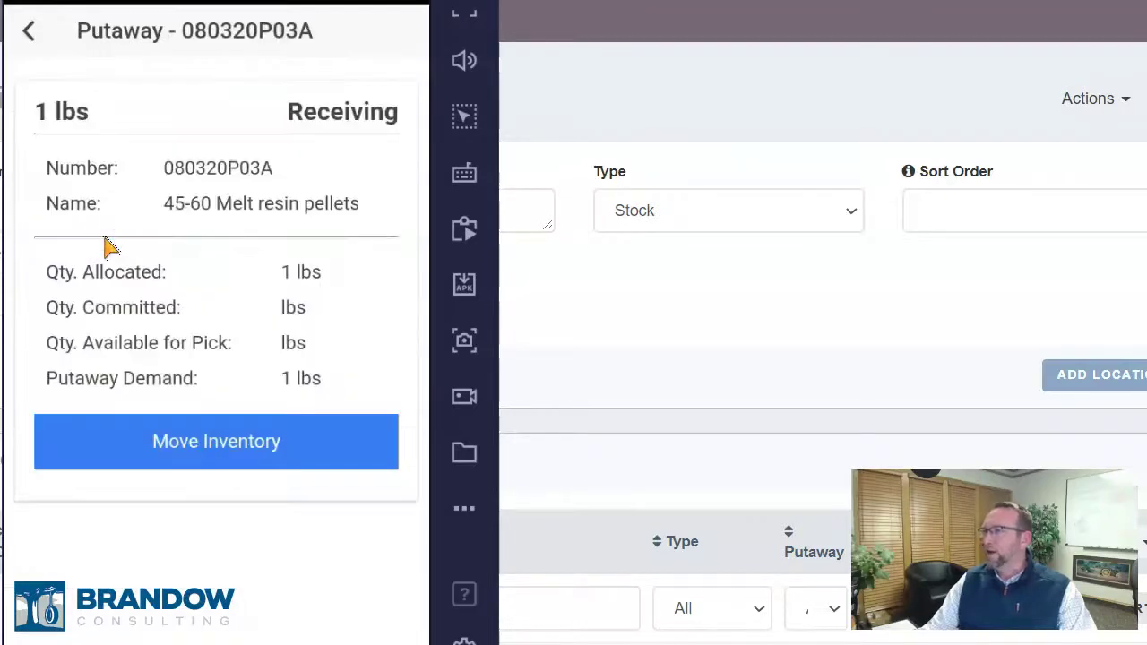
left_click(177, 441)
left_click(28, 33)
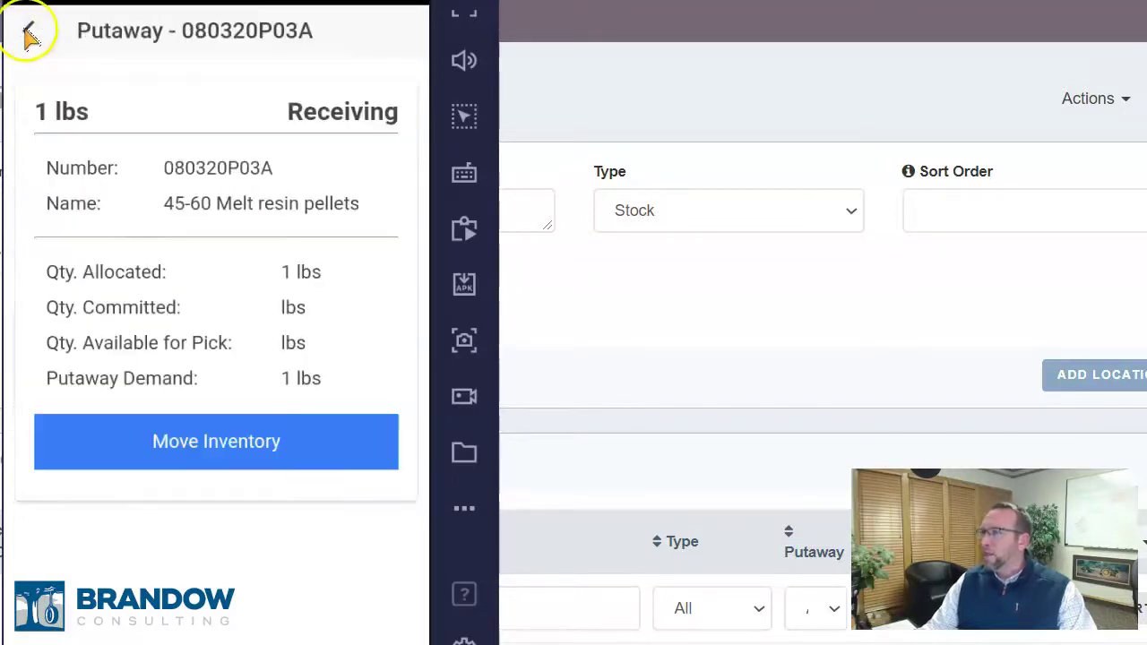
left_click(27, 33)
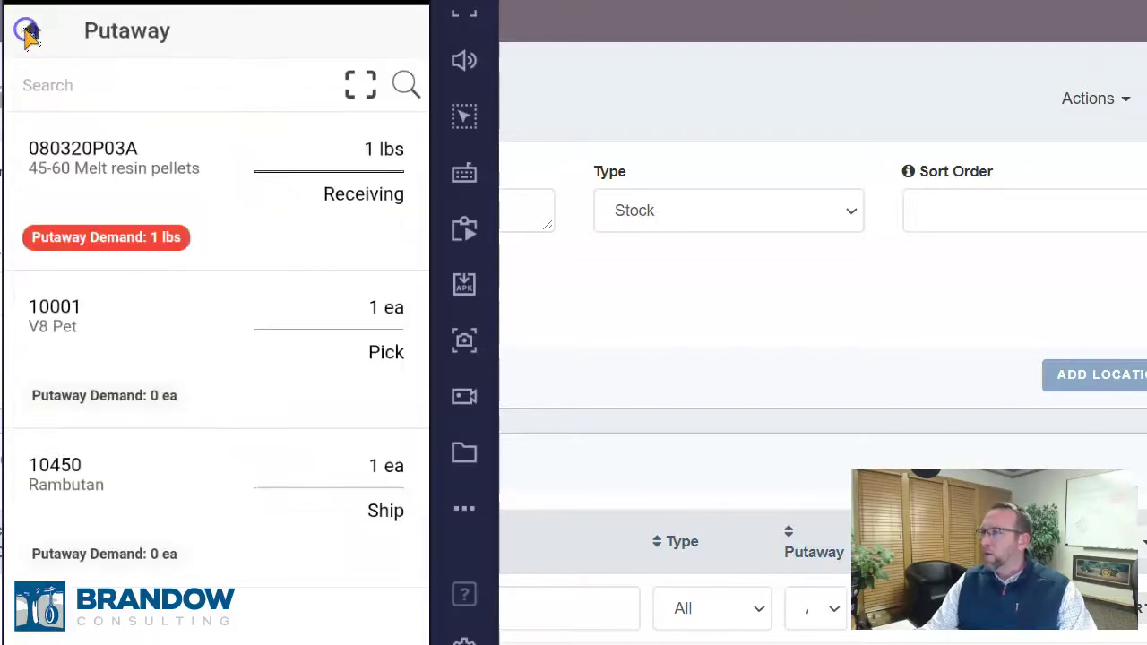
Step: Start an inventory move for part 080320P03A 45-60 Melt resin pellets with Back Ordered as the destination
left_click(154, 205)
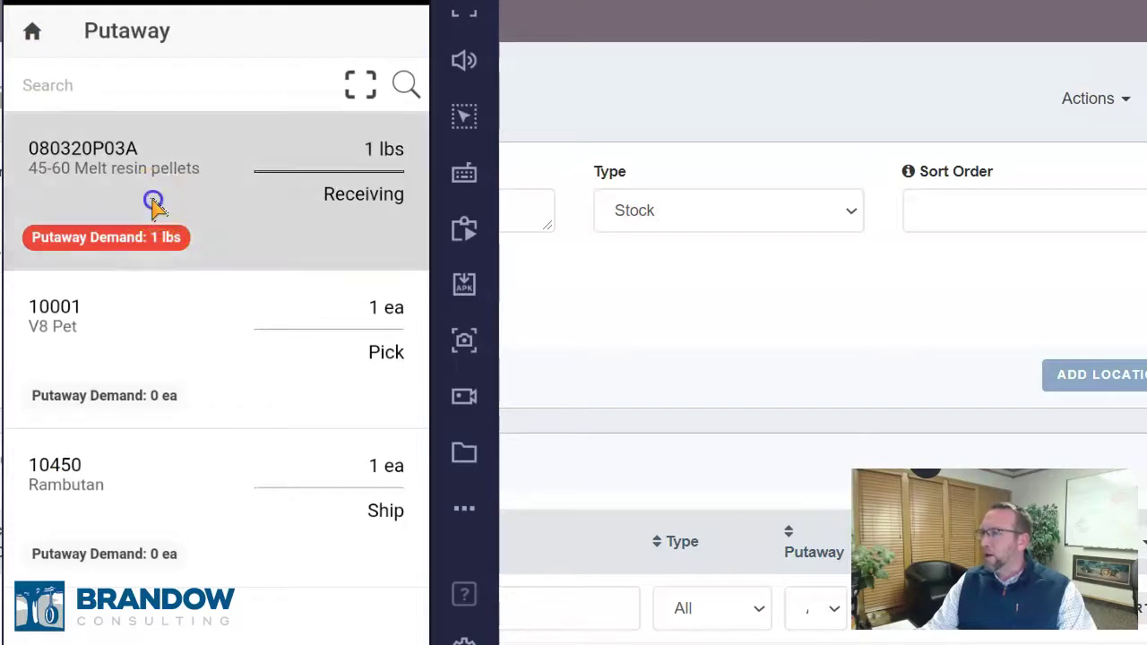
left_click(213, 442)
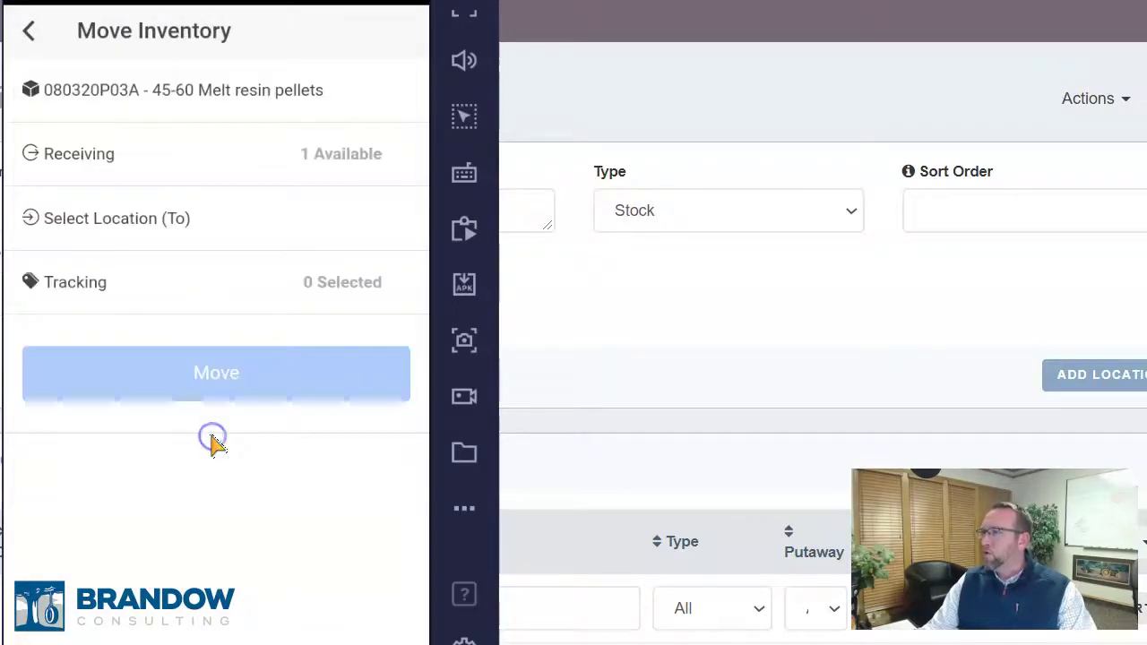
left_click(107, 224)
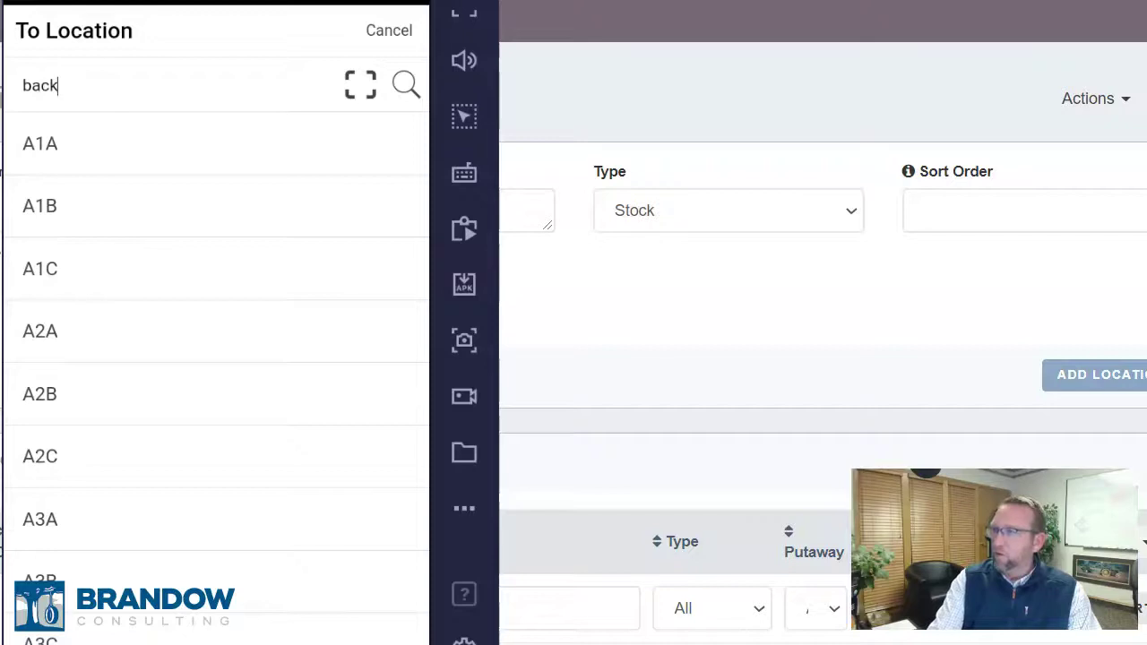
left_click(105, 232)
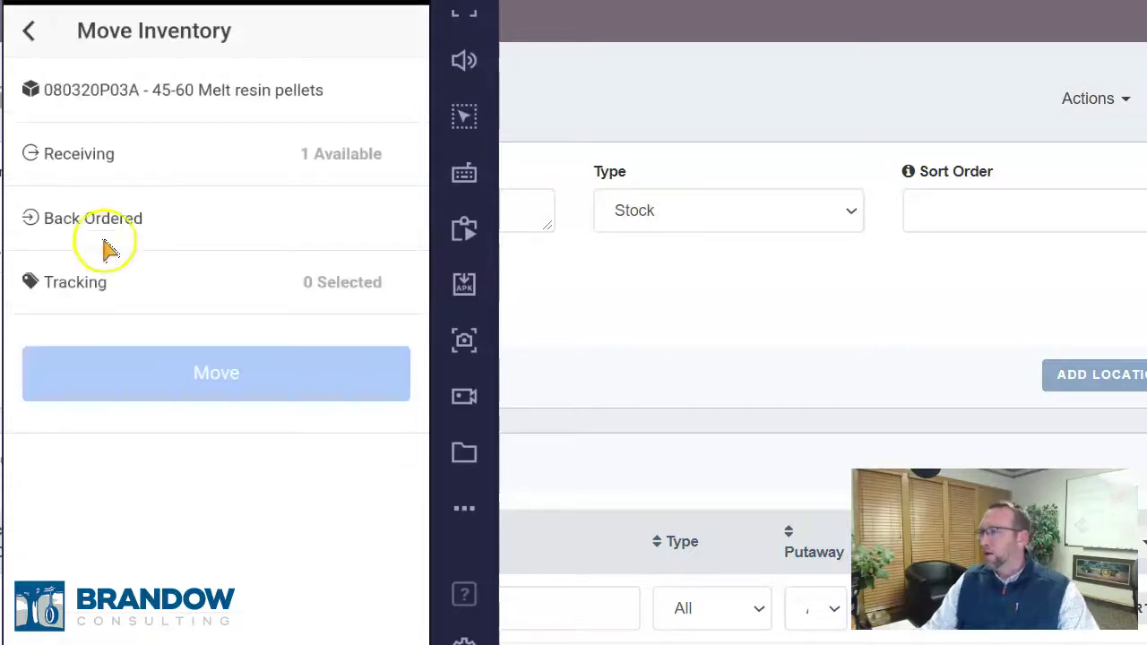
Step: Assign a quantity of 1 from lot number 456 to the resin pellets' tracking and complete the move
left_click(204, 278)
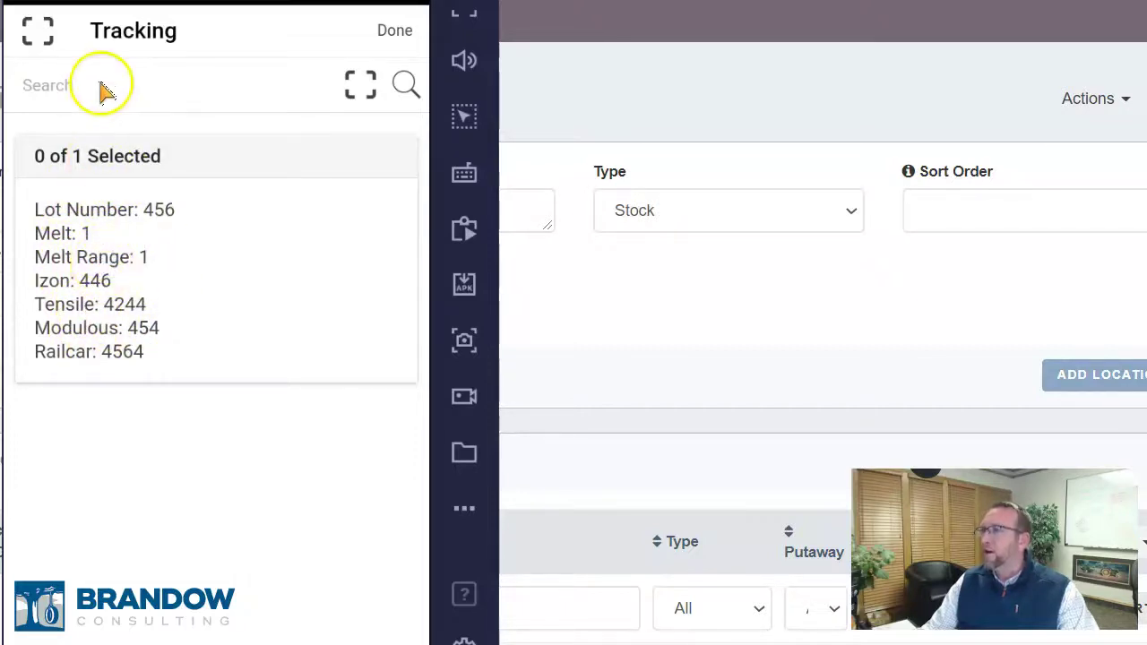
left_click(93, 184)
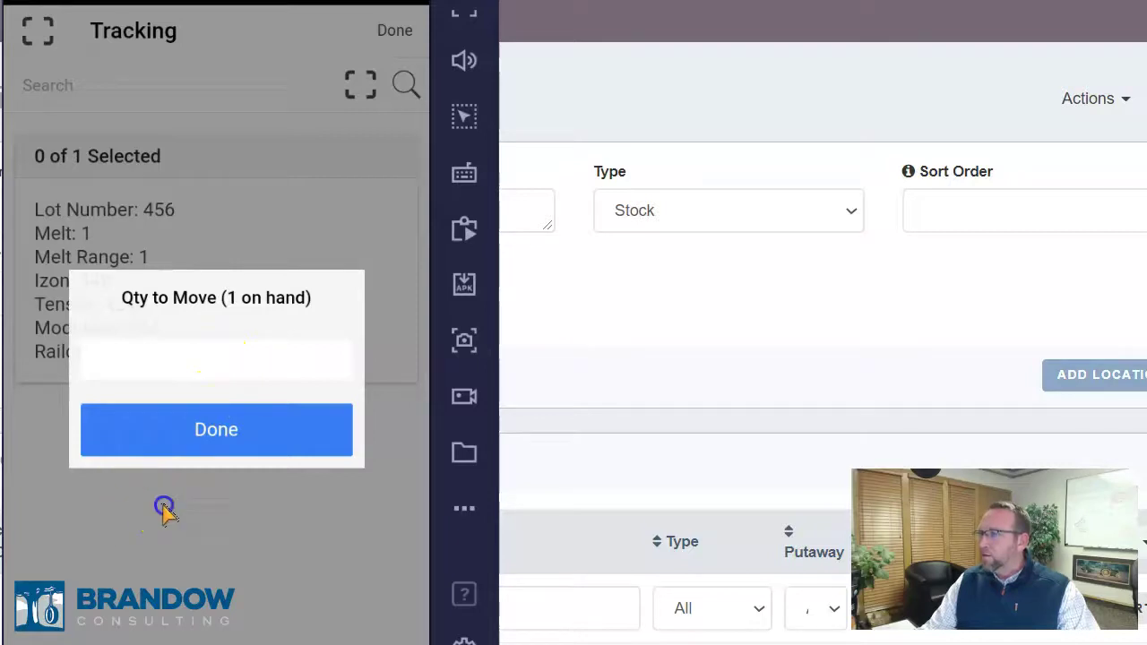
left_click(206, 420)
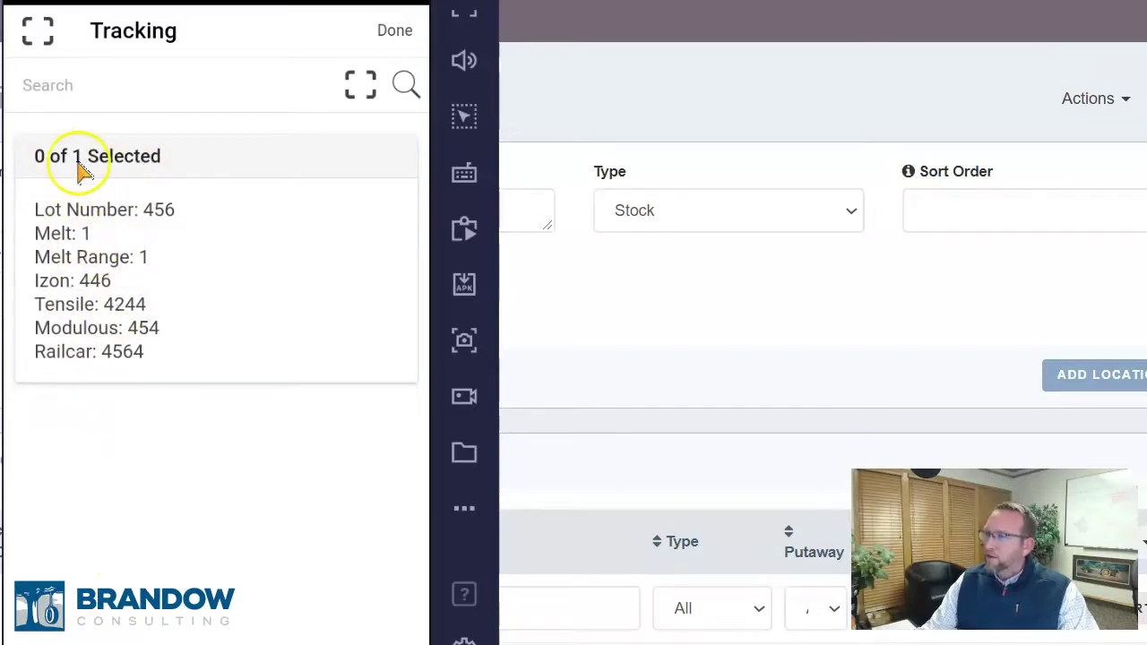
left_click(133, 234)
left_click(222, 363)
type("1")
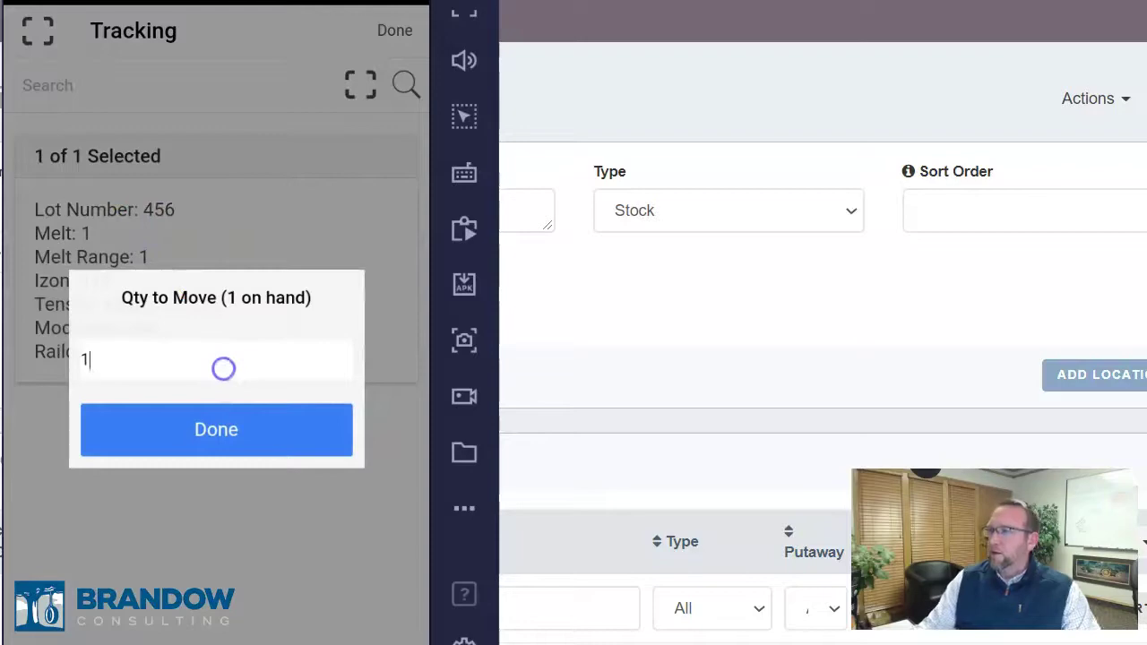
left_click(185, 412)
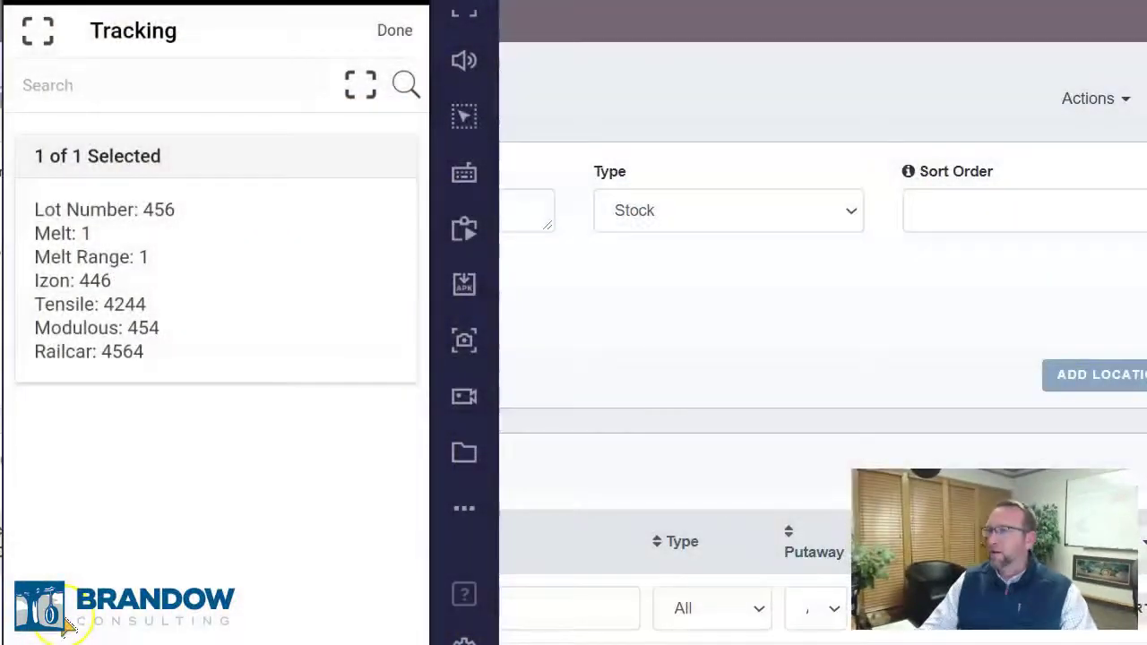
left_click(208, 262)
left_click(190, 441)
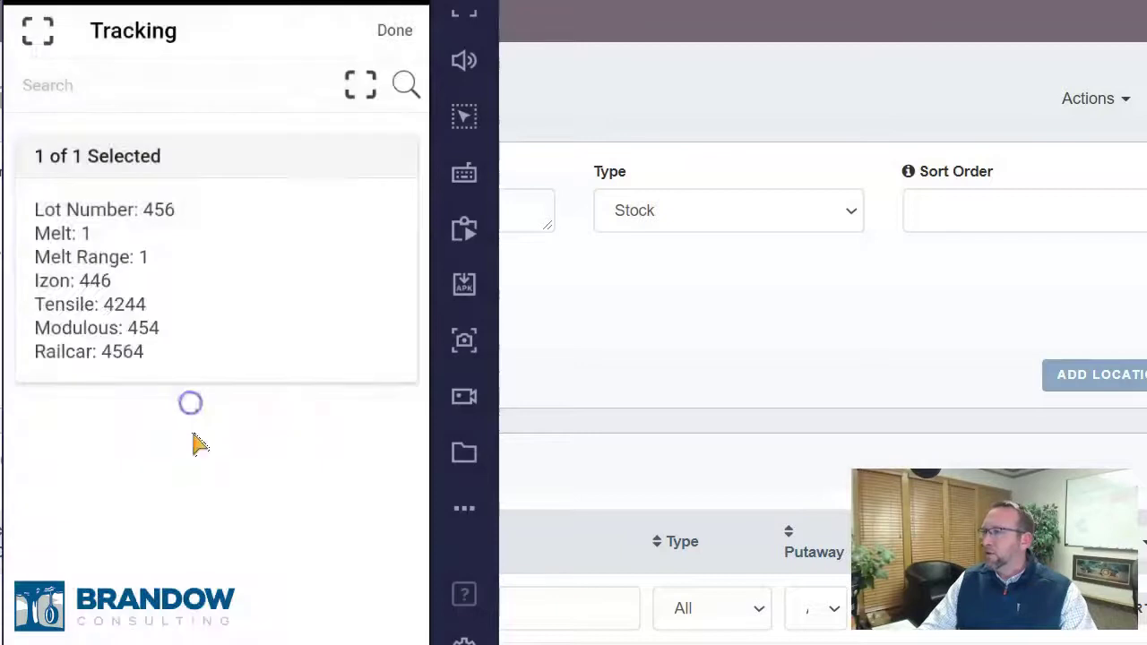
left_click(395, 33)
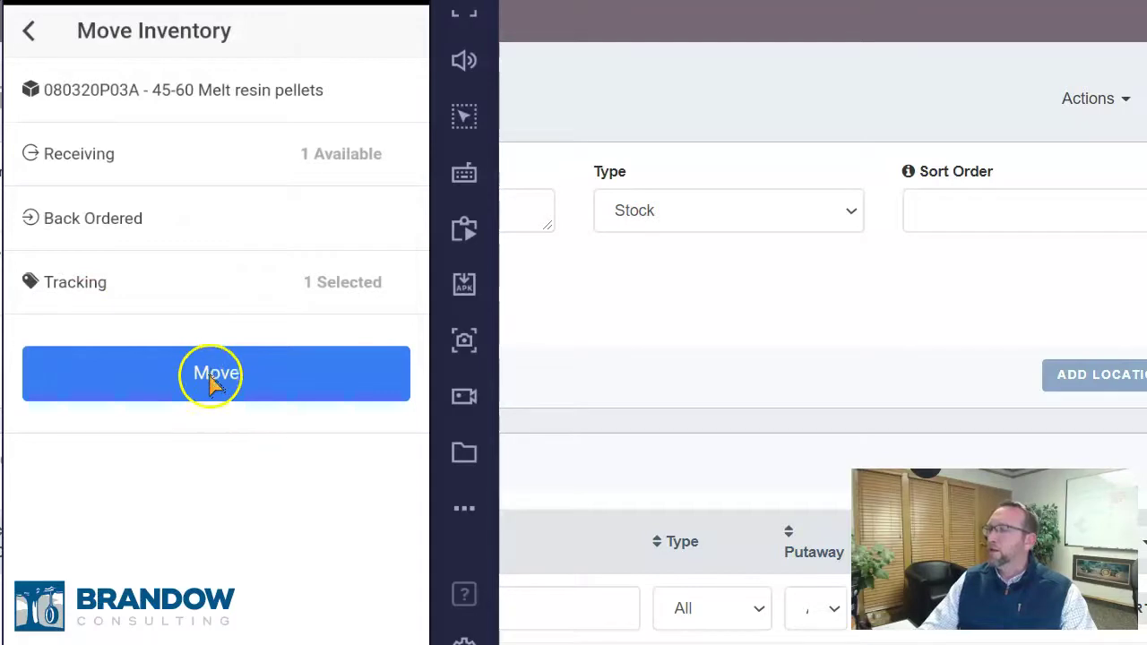
left_click(240, 373)
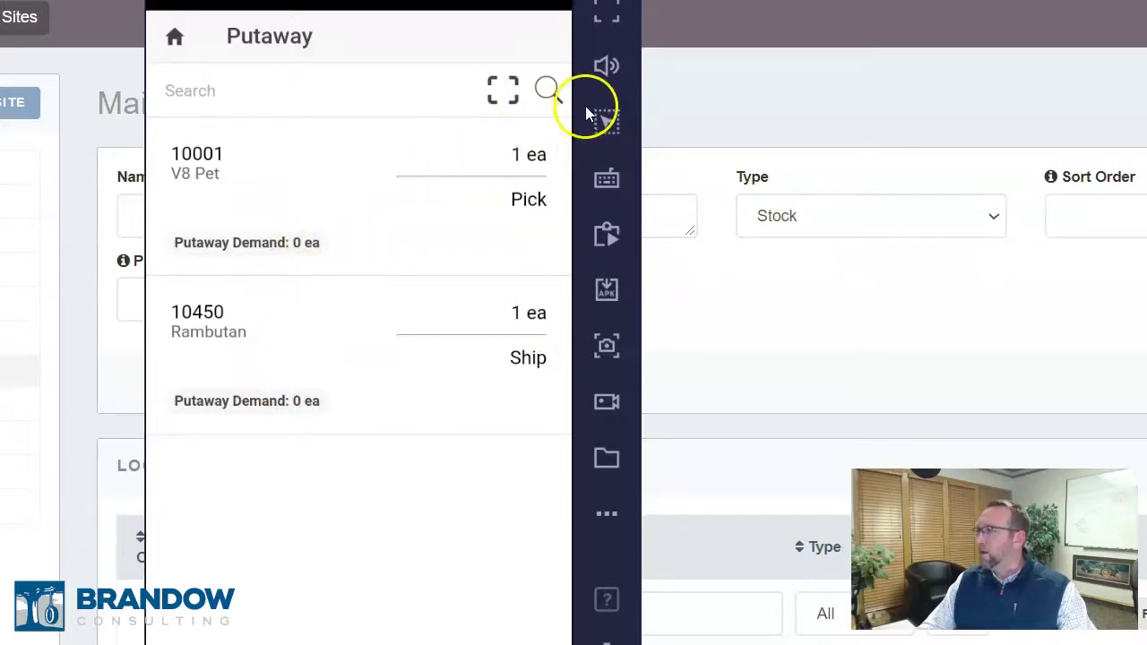
Step: Return to the web application and open the Putaway list from the warehouse operations
left_click(719, 90)
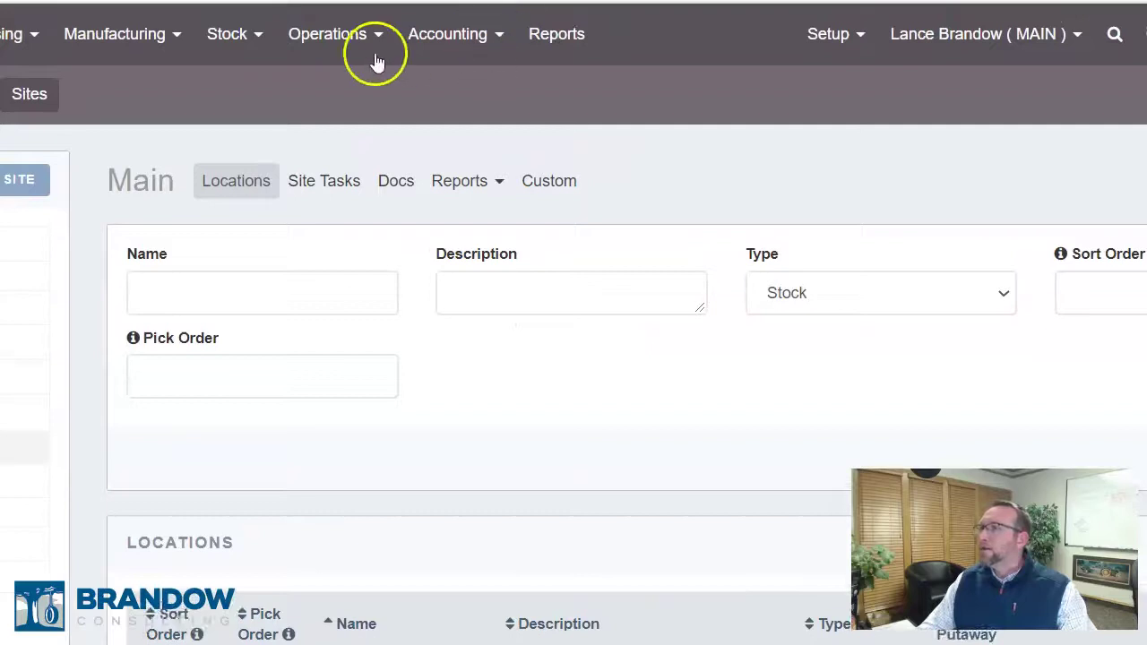
left_click(323, 49)
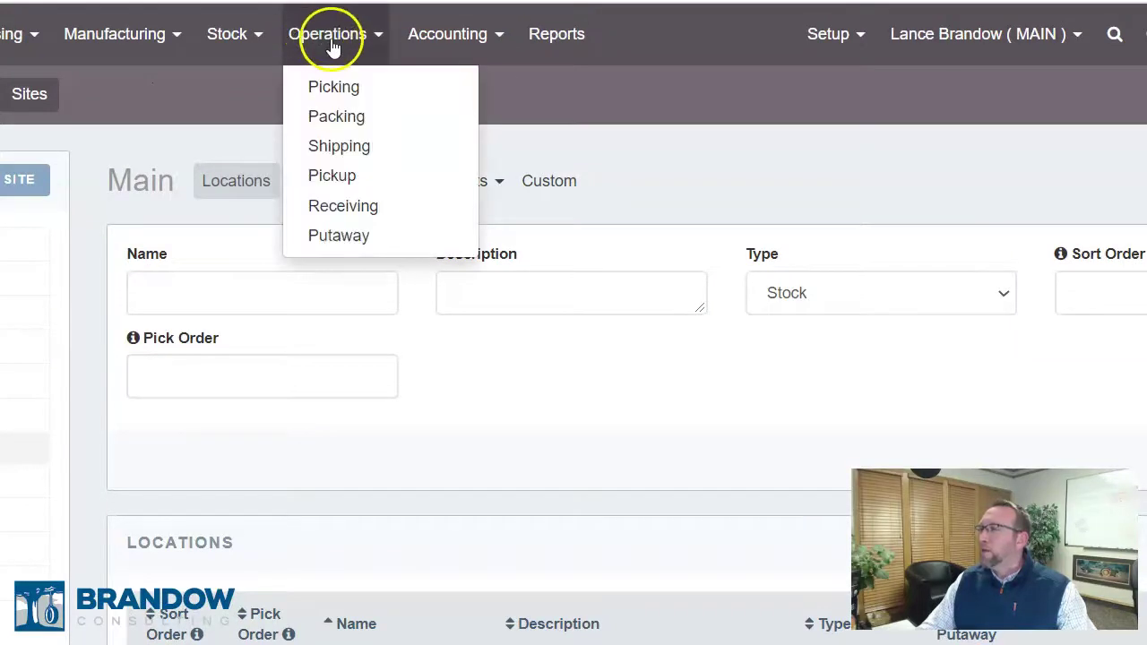
left_click(340, 238)
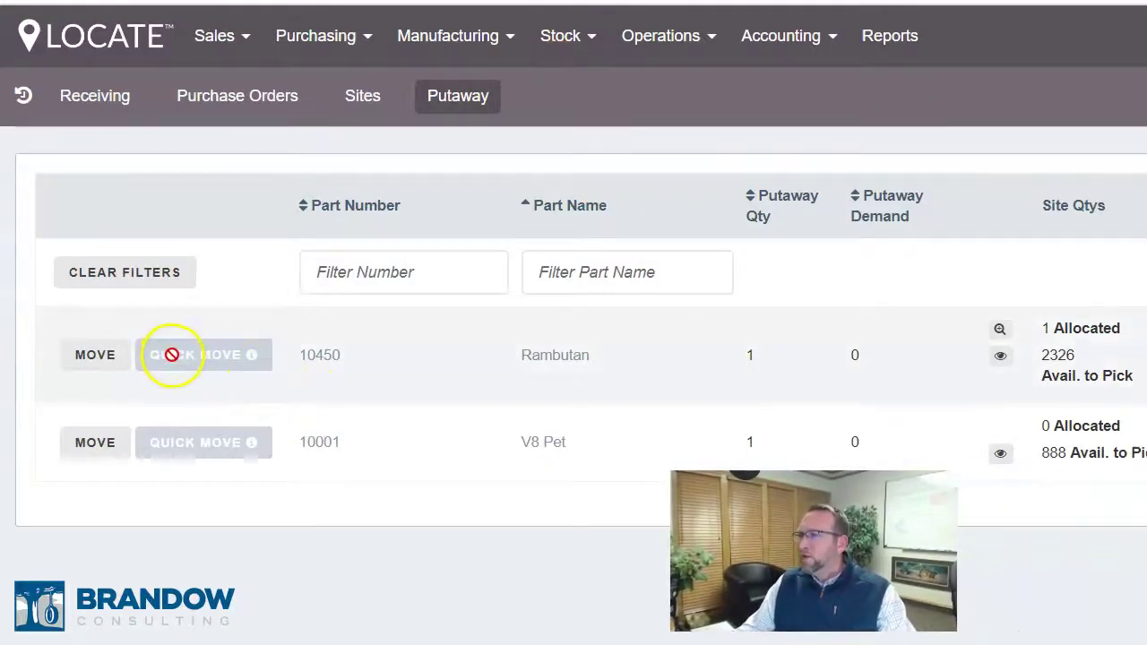
Step: Put away the single unit of part 10450 Rambutan to location A1C
left_click(93, 356)
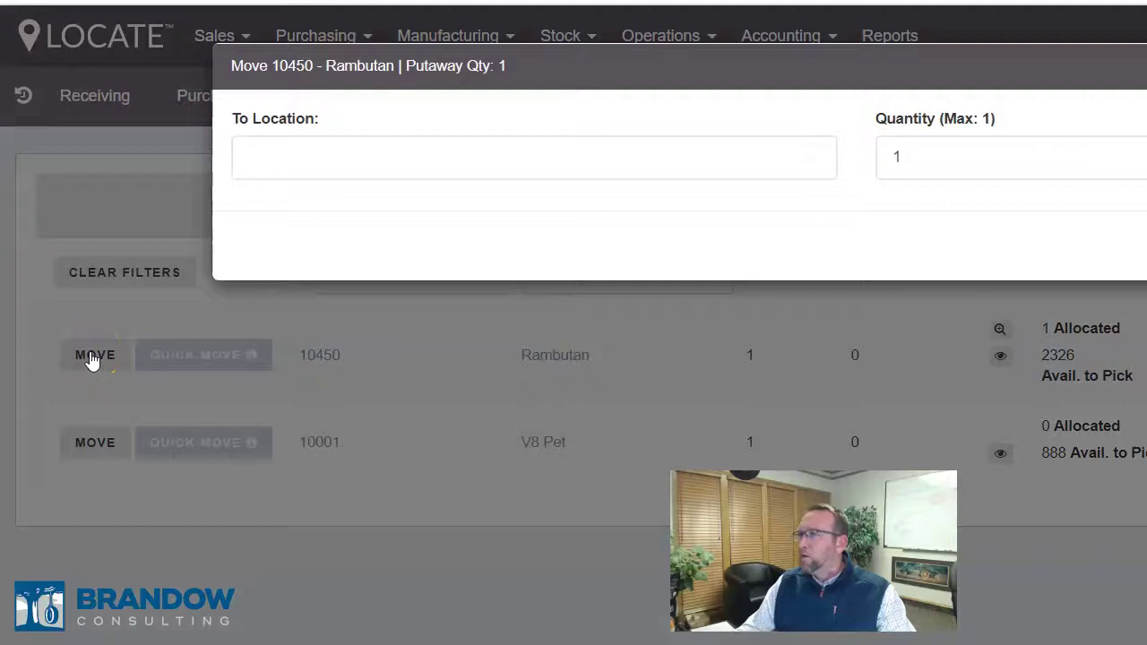
left_click(374, 156)
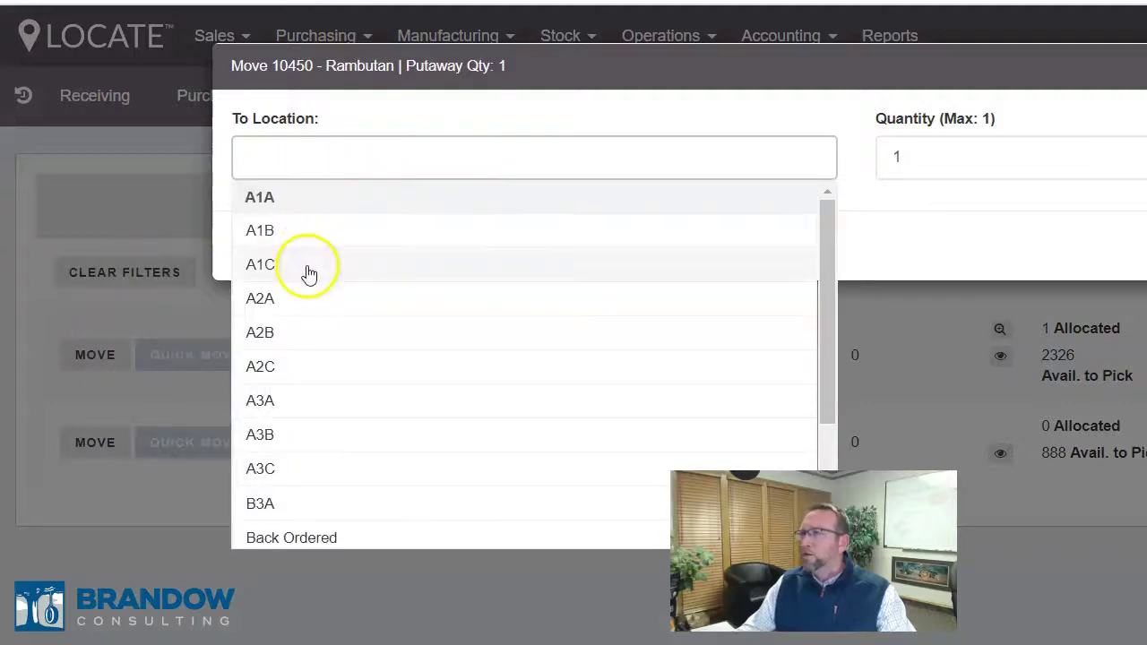
left_click(307, 261)
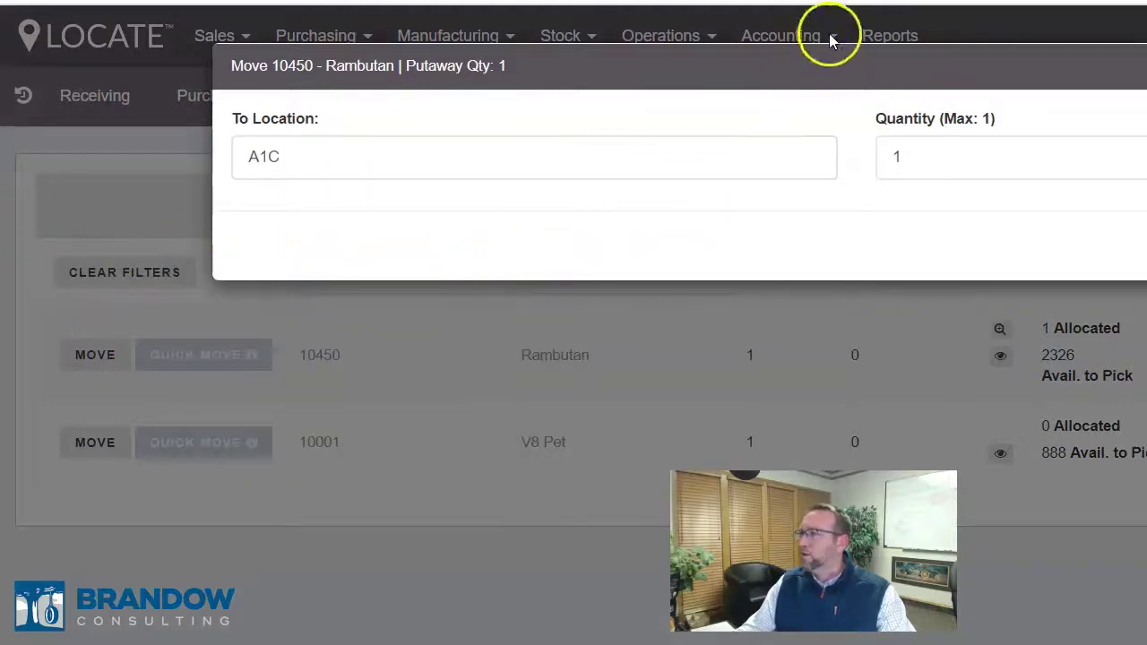
left_click(1042, 248)
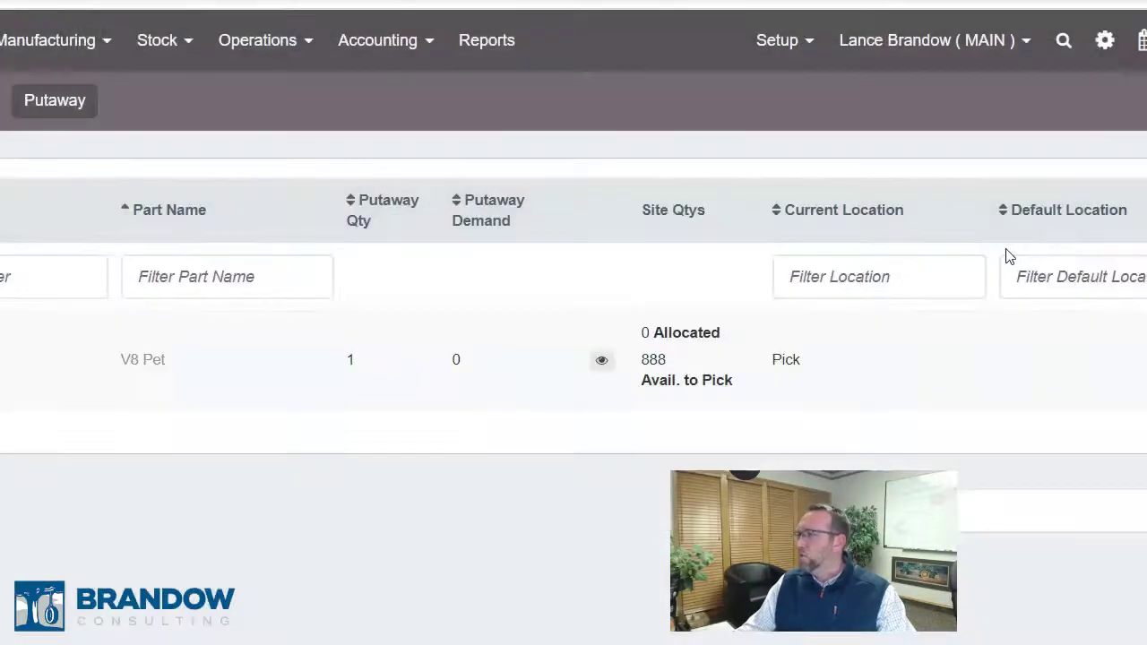
Step: Put away the single unit of part 10001 V8 Pet to location B3A
left_click(94, 358)
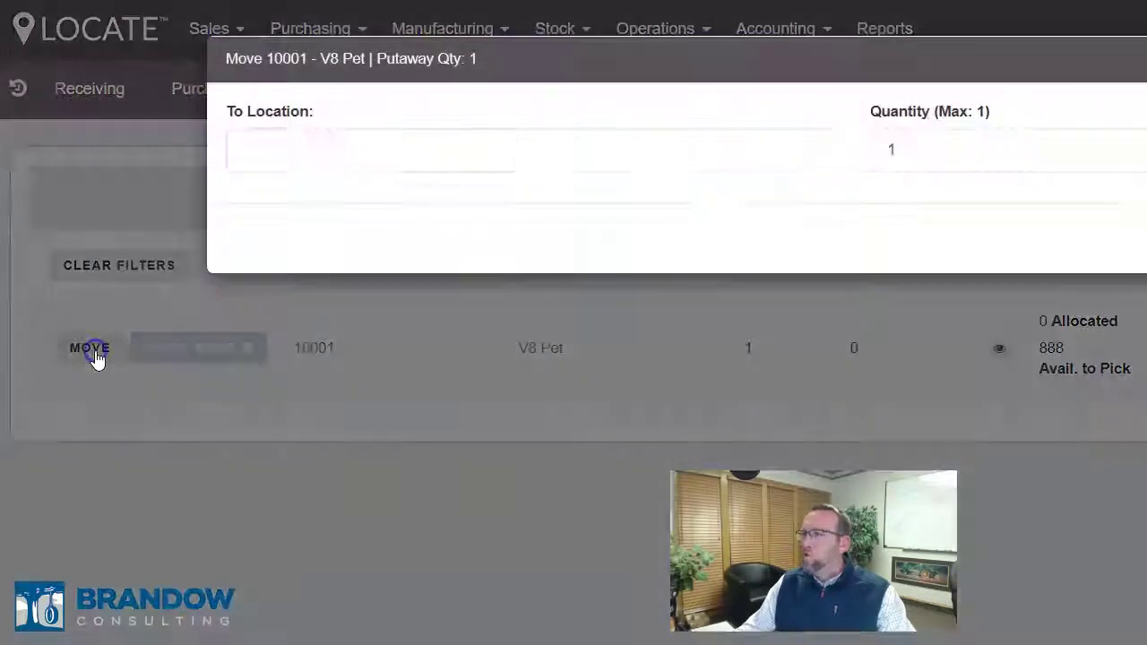
left_click(361, 145)
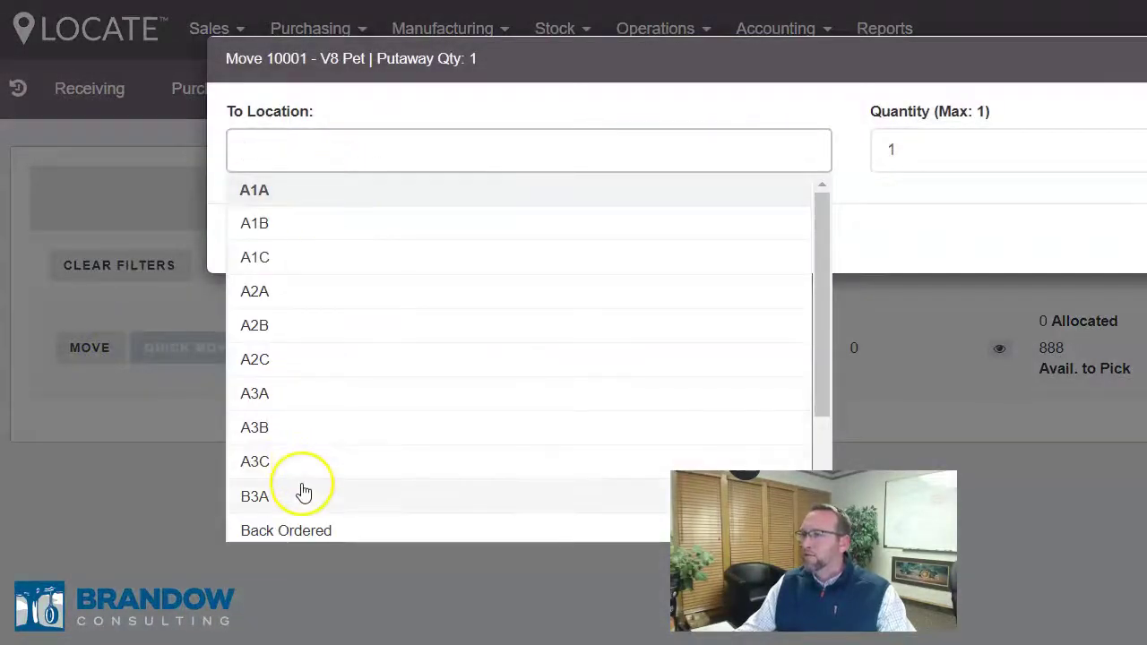
left_click(302, 495)
left_click(1073, 248)
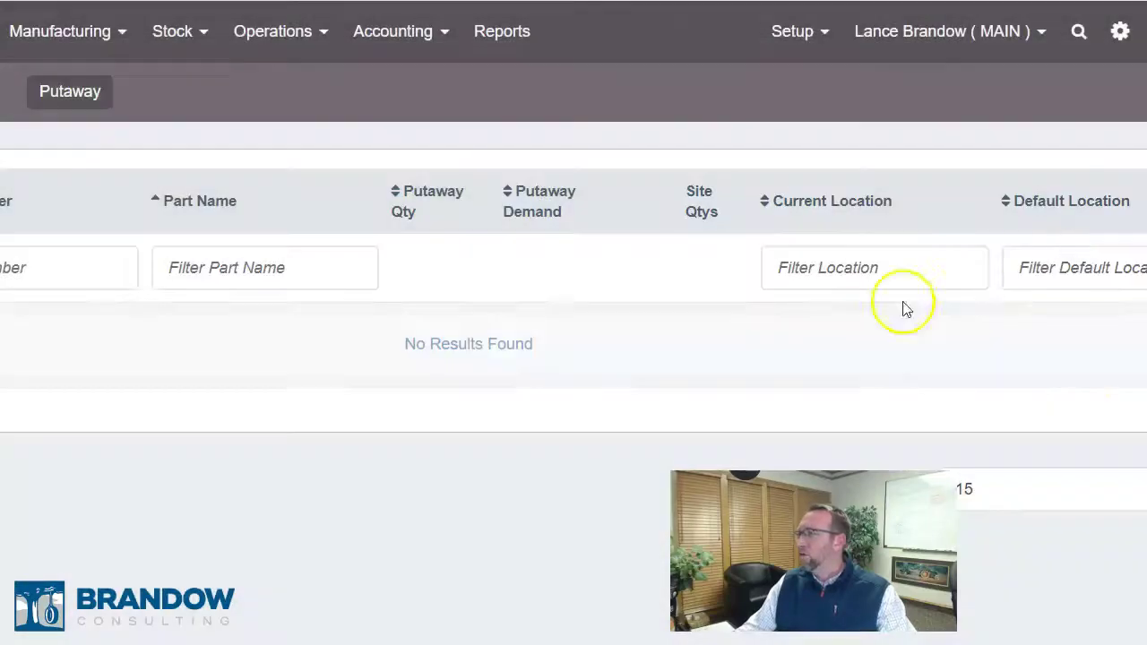